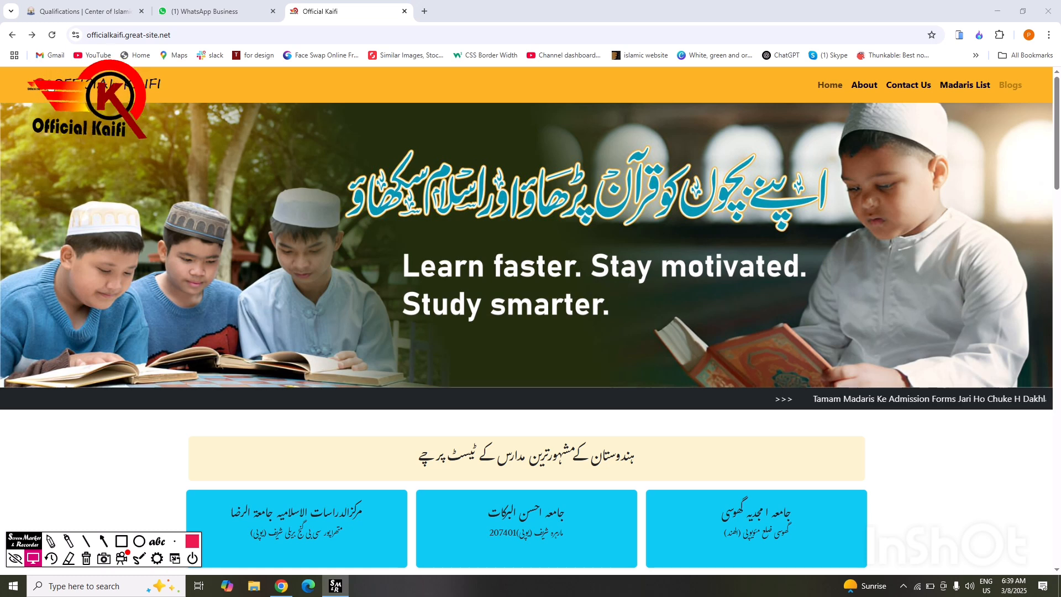
Step: Outline the site's navigation menu with a red rectangle, erase the marking and return to normal pointer mode
left_click(122, 541)
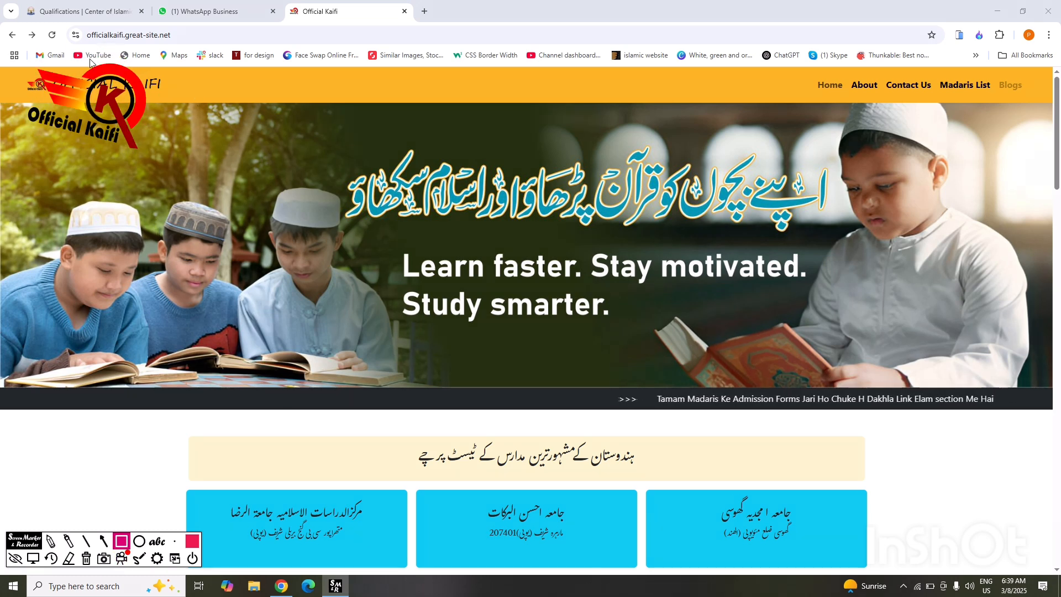
left_click_drag(81, 22, 178, 45)
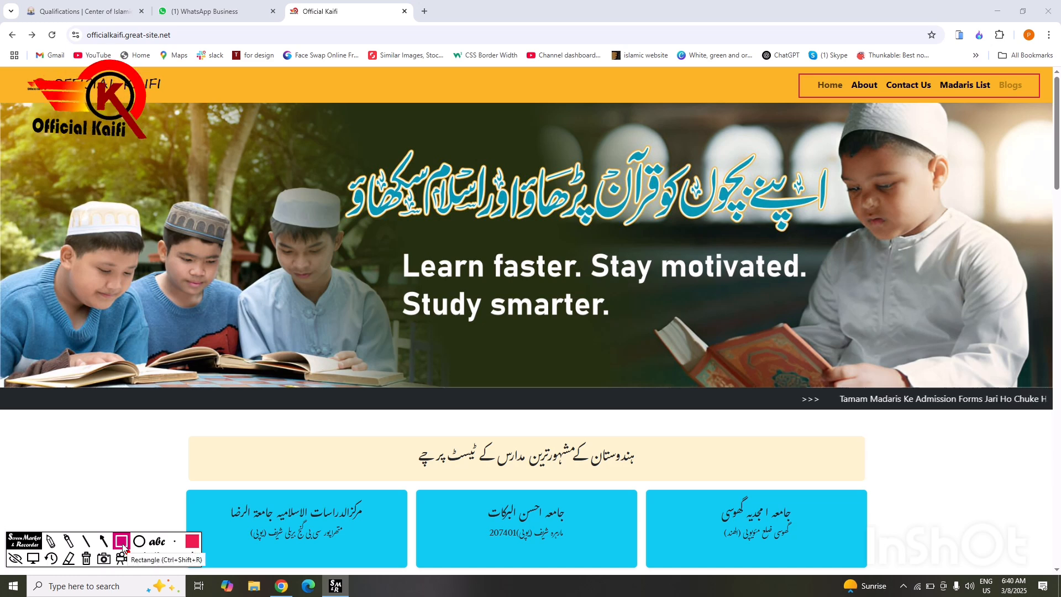
left_click(85, 560)
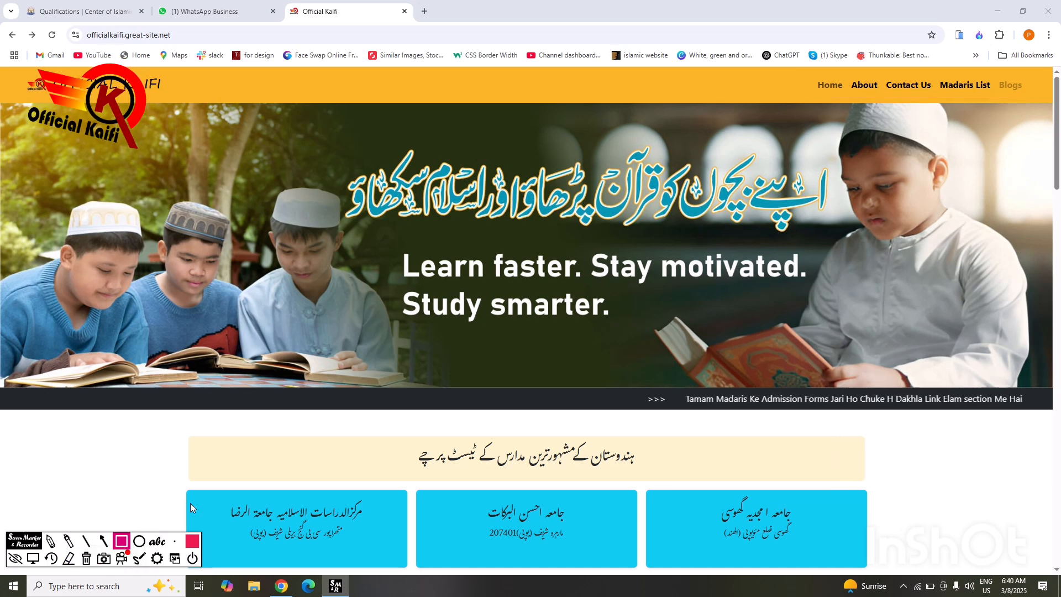
left_click(33, 558)
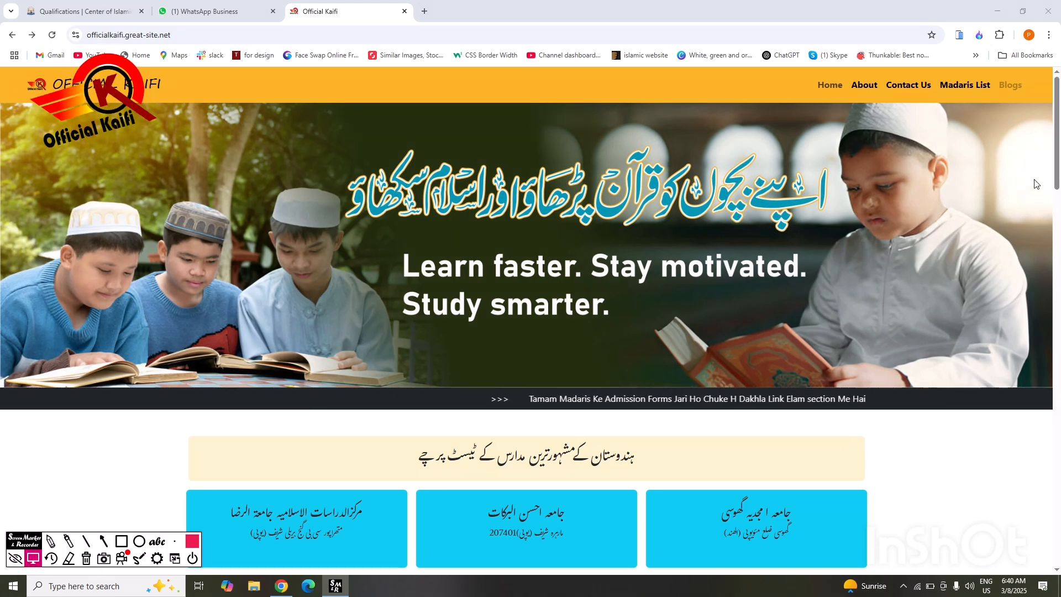
Step: Outline the home page's block of madrasa test-paper cards with a red rectangle and return to normal pointer mode
left_click_drag(1057, 169, 1057, 231)
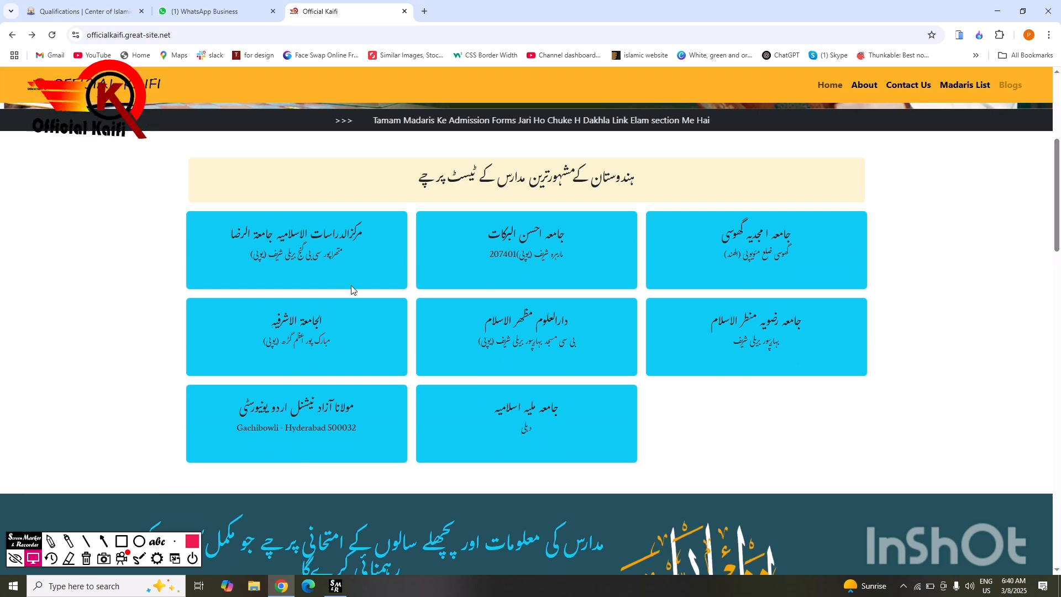
scroll(560, 281, "up", 5)
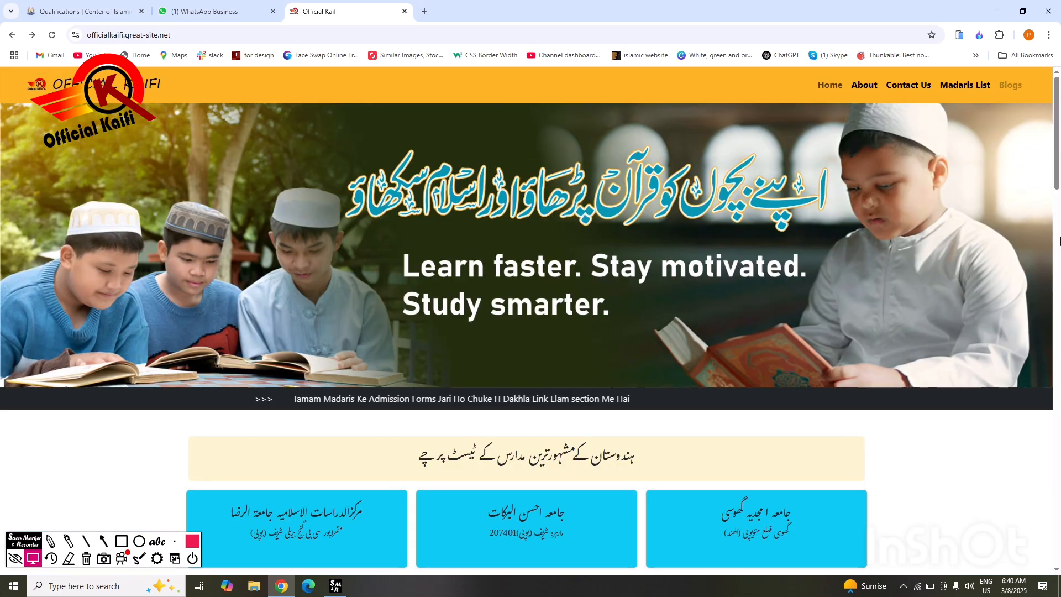
left_click_drag(1056, 175, 1056, 240)
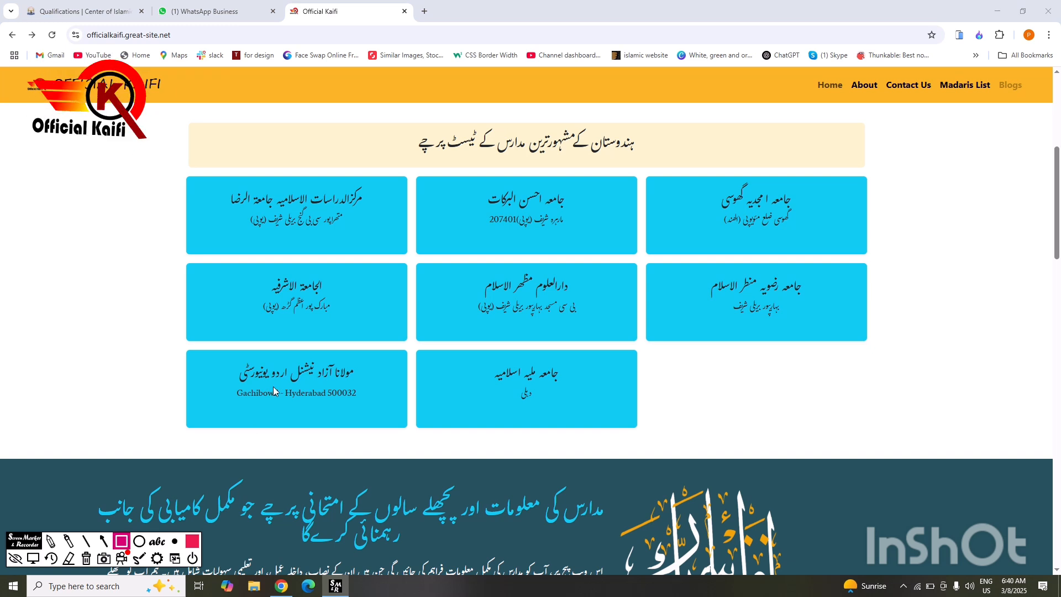
left_click_drag(134, 113, 899, 443)
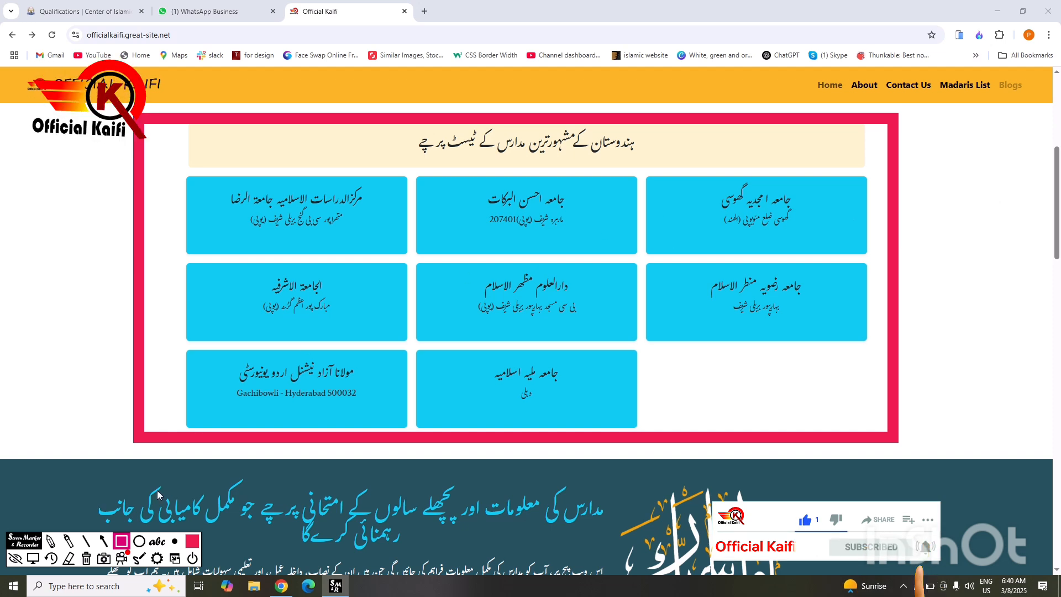
left_click(34, 558)
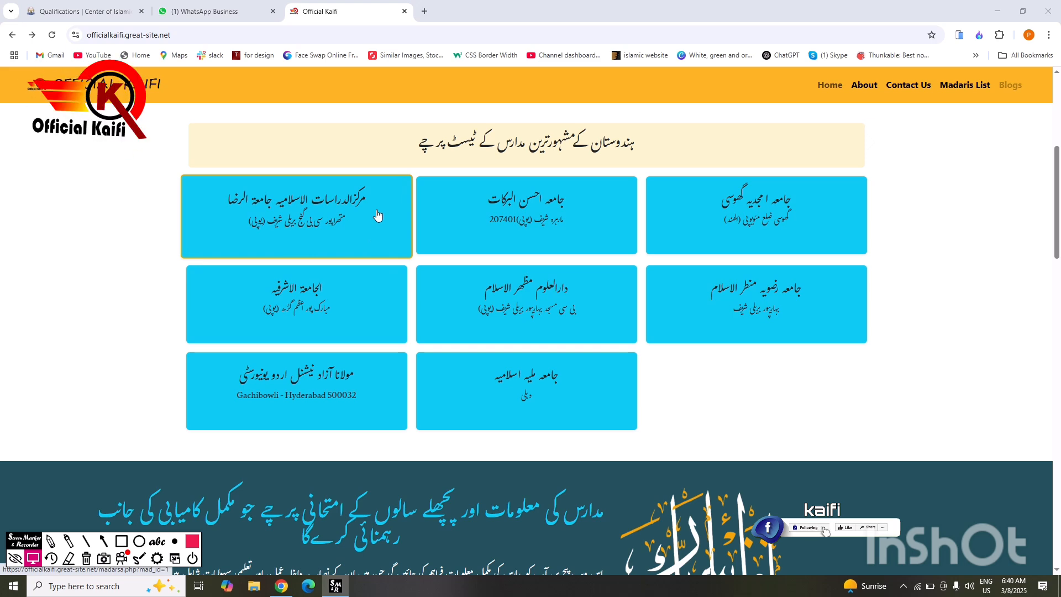
Step: Open the مرکزالدراسات الاسلامیہ جامعۃ الرضا madrasa page and review its header, admission information and Test Paper Links table
left_click(319, 215)
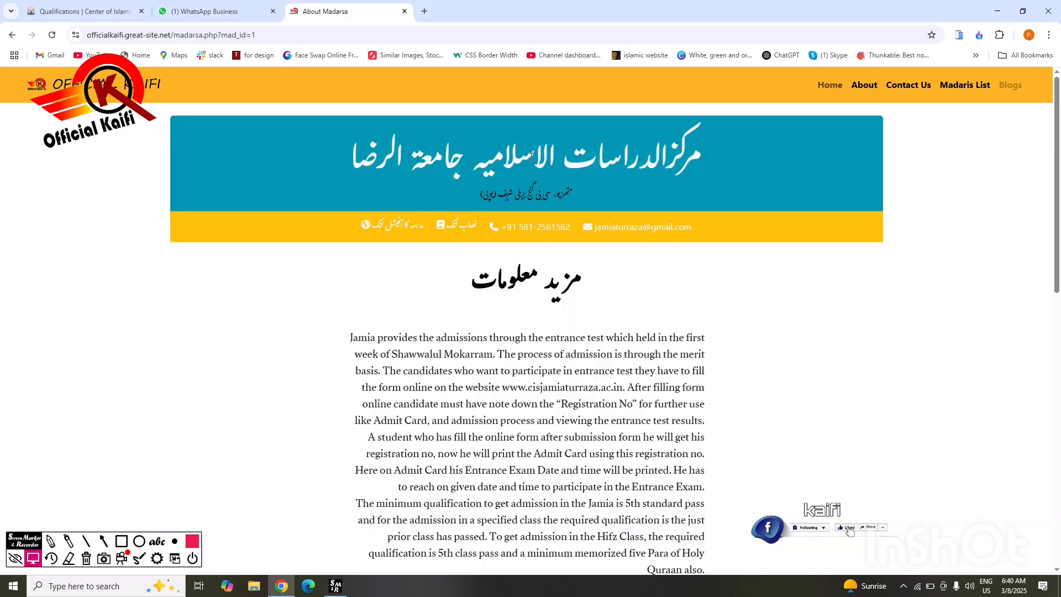
scroll(621, 193, "down", 5)
scroll(634, 278, "down", 4)
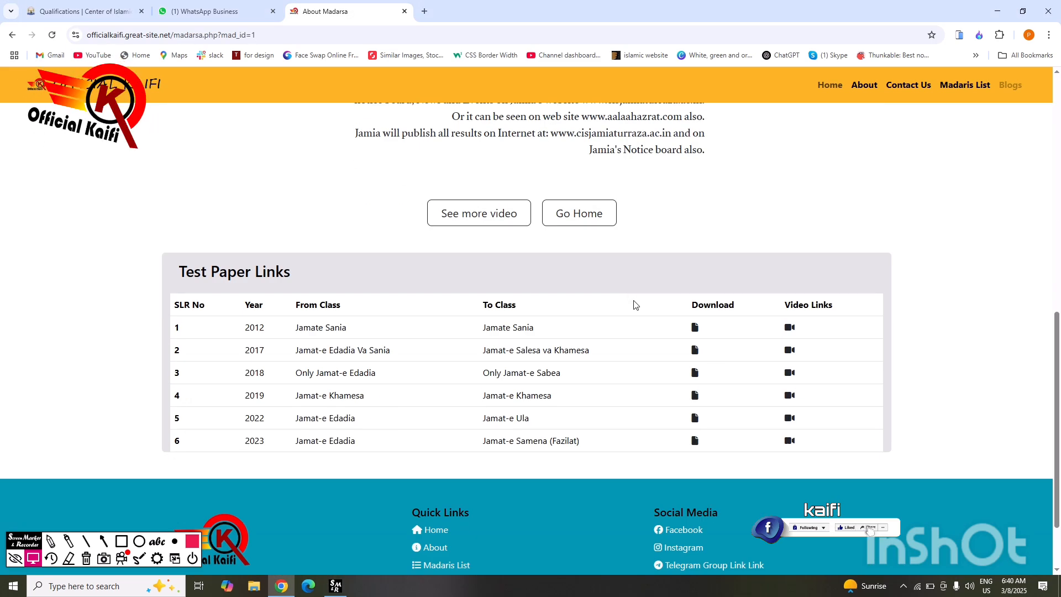
scroll(634, 304, "up", 9)
left_click_drag(350, 156, 501, 177)
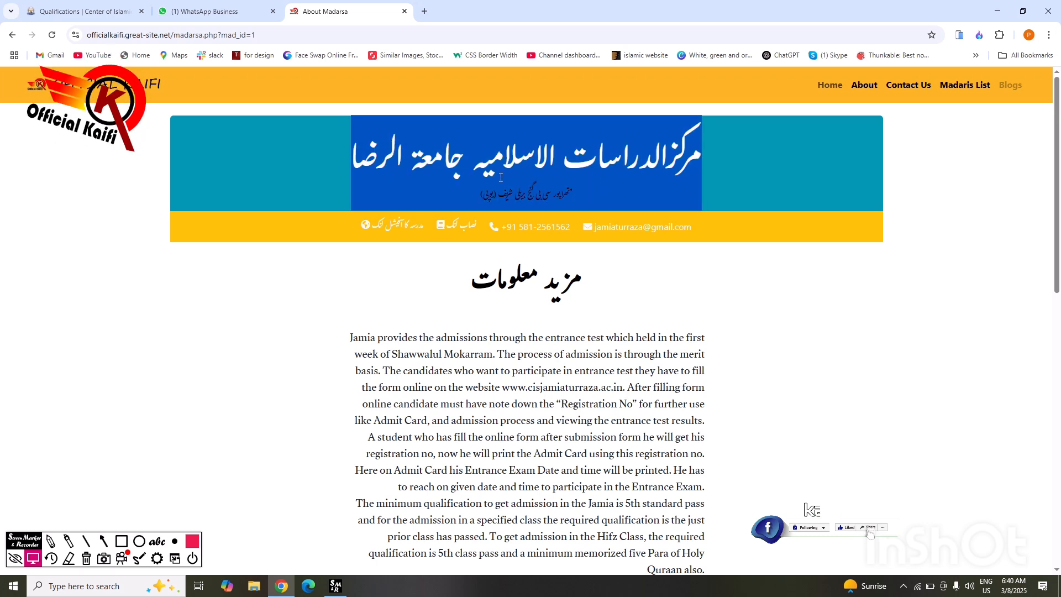
left_click(466, 243)
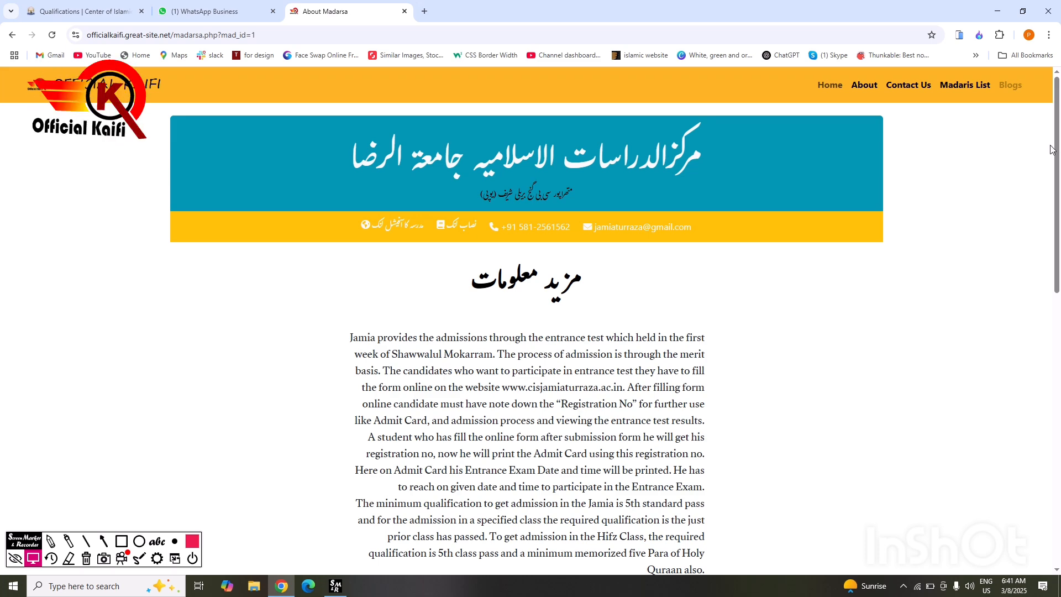
left_click_drag(1058, 155, 1049, 255)
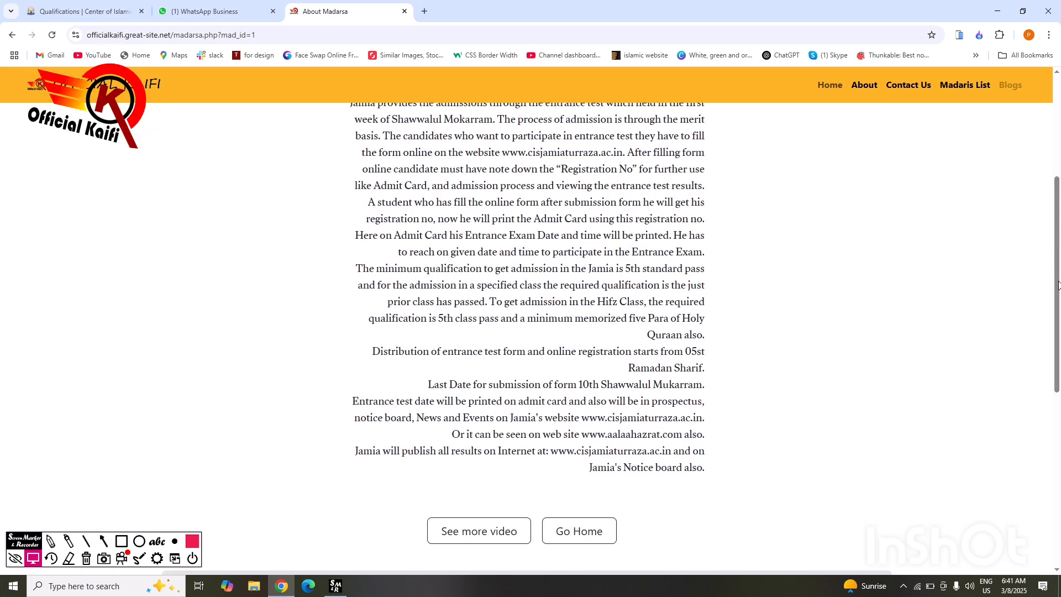
left_click_drag(1055, 278, 1059, 391)
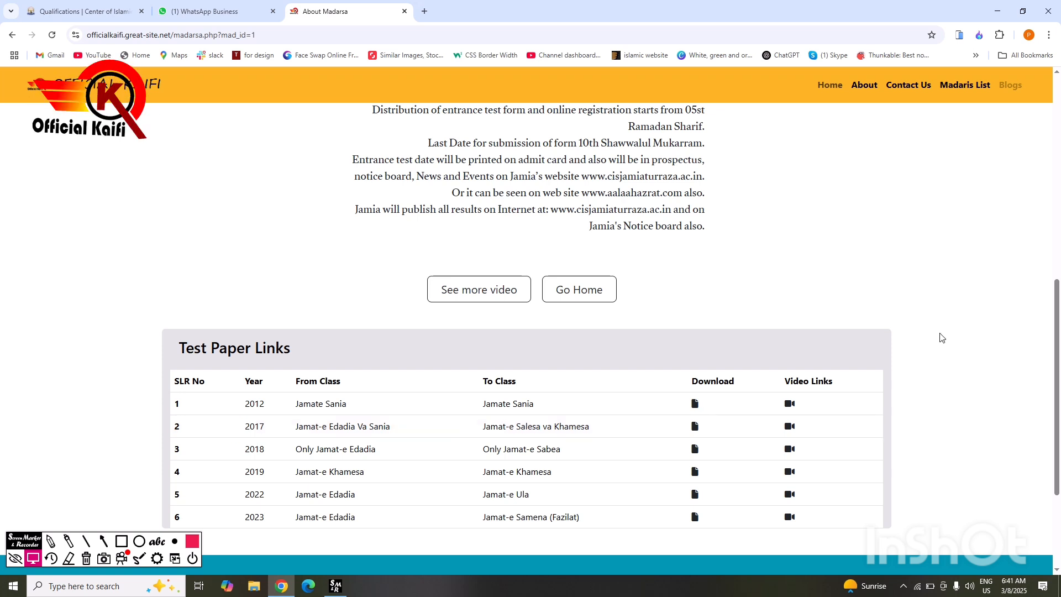
scroll(1057, 319, "down", 2)
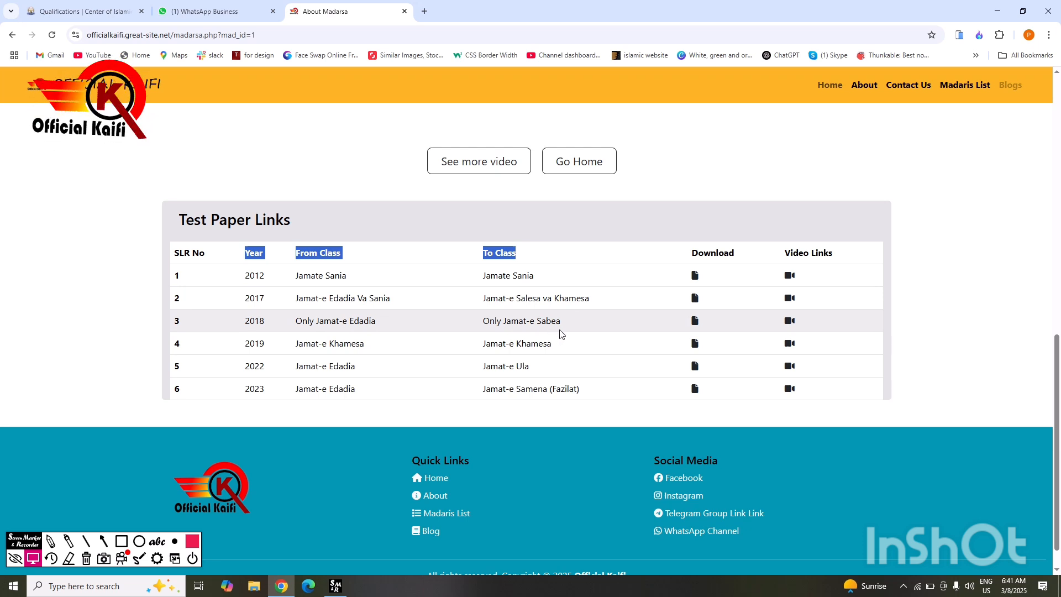
Step: Outline the Video Links column of the Test Paper Links table with a red rectangle and erase it
left_click(122, 541)
left_click_drag(762, 231, 824, 419)
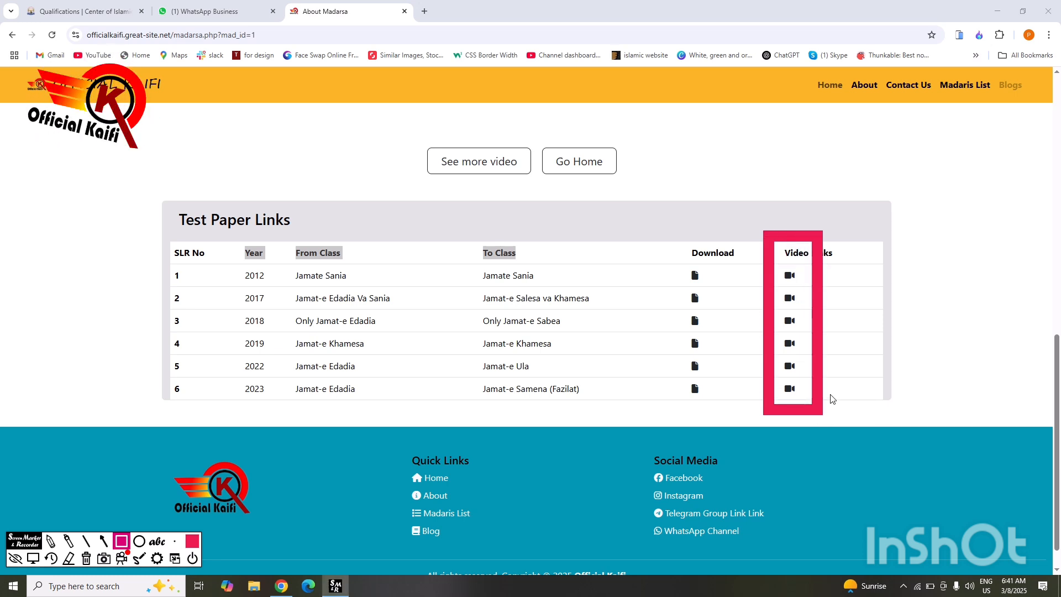
left_click(88, 559)
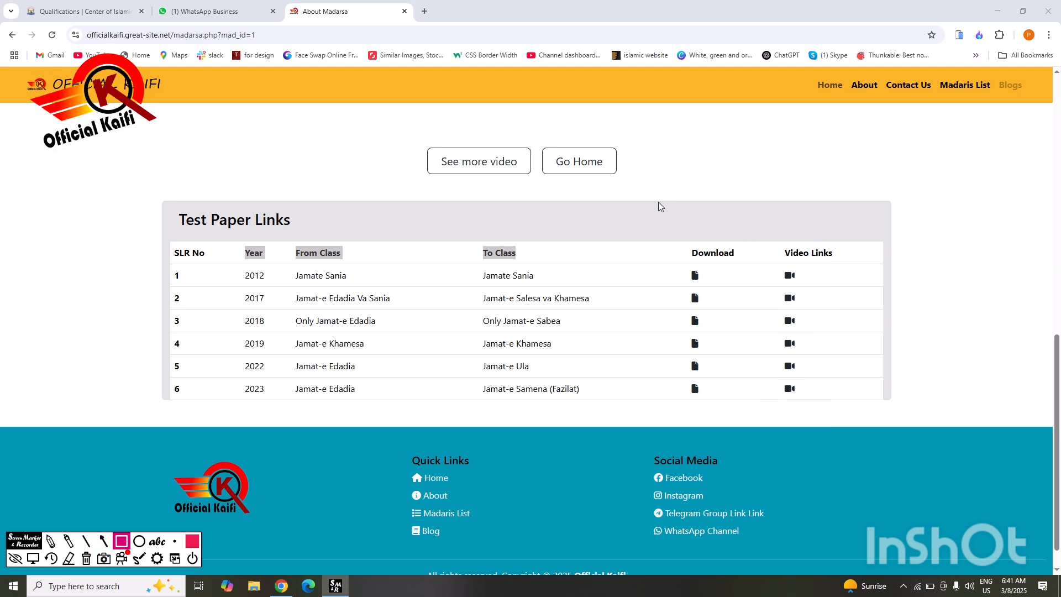
Step: Outline the Download, Year, From Class and To Class columns of the test paper table in red, then erase the rectangles
left_click_drag(695, 330, 755, 424)
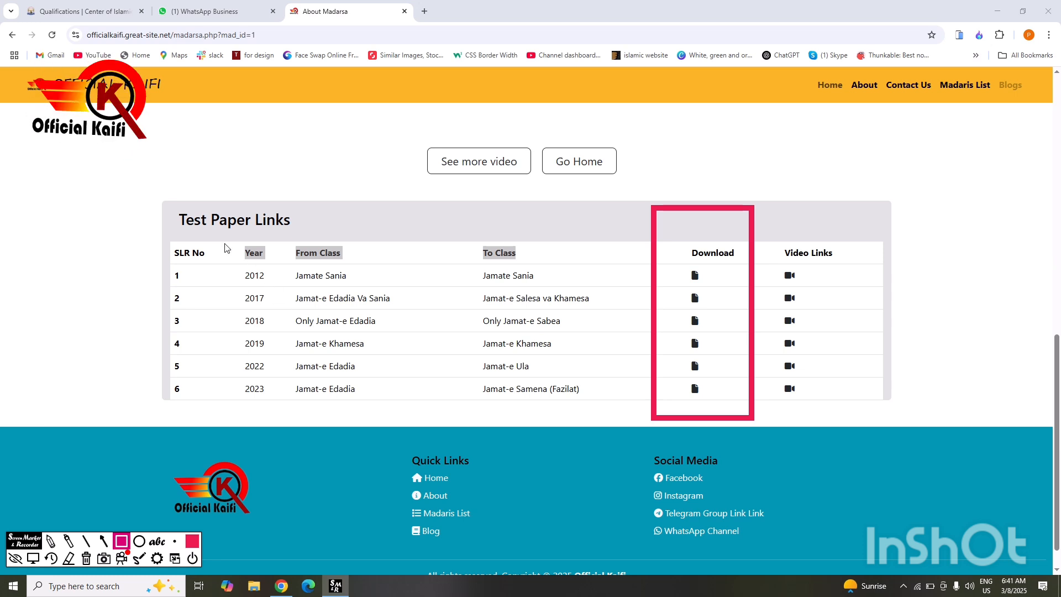
mouse_move(156, 233)
left_mouse_down()
mouse_move(450, 422)
mouse_move(671, 424)
mouse_move(624, 424)
left_mouse_up()
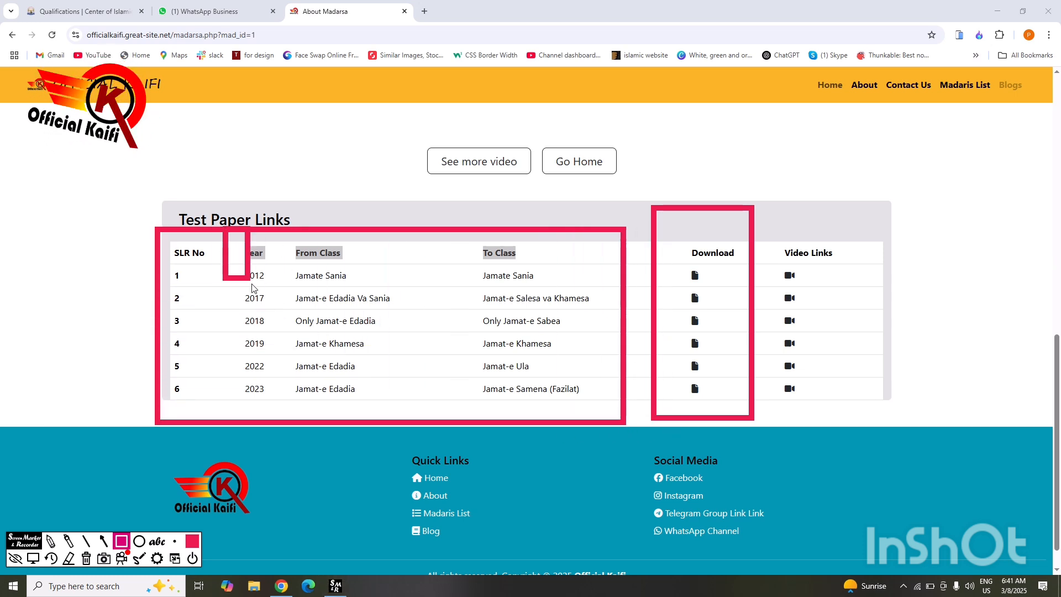
left_click_drag(252, 288, 287, 402)
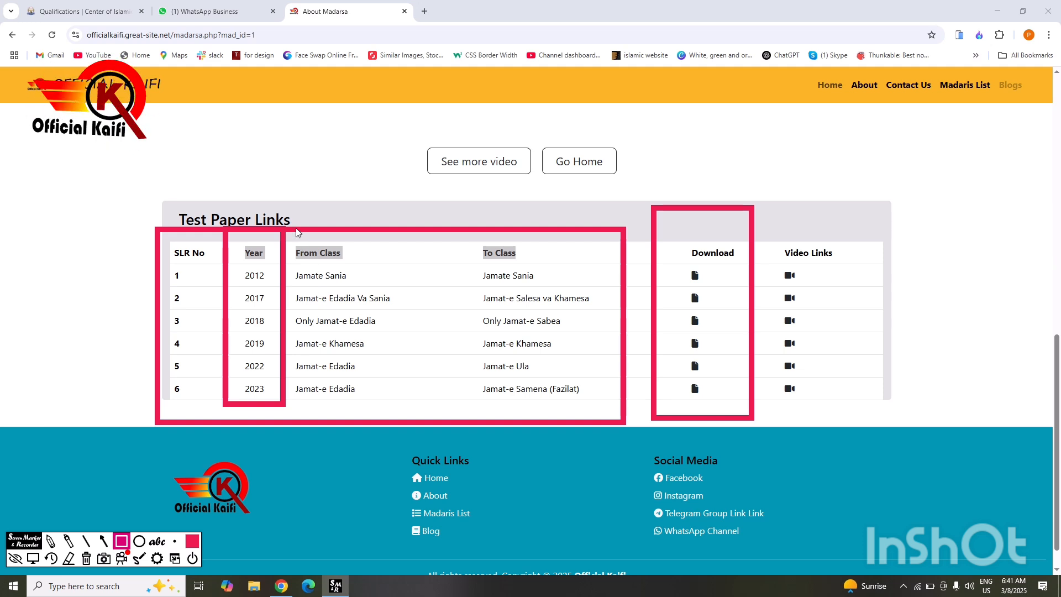
mouse_move(297, 232)
left_mouse_down()
mouse_move(334, 401)
mouse_move(401, 427)
left_mouse_up()
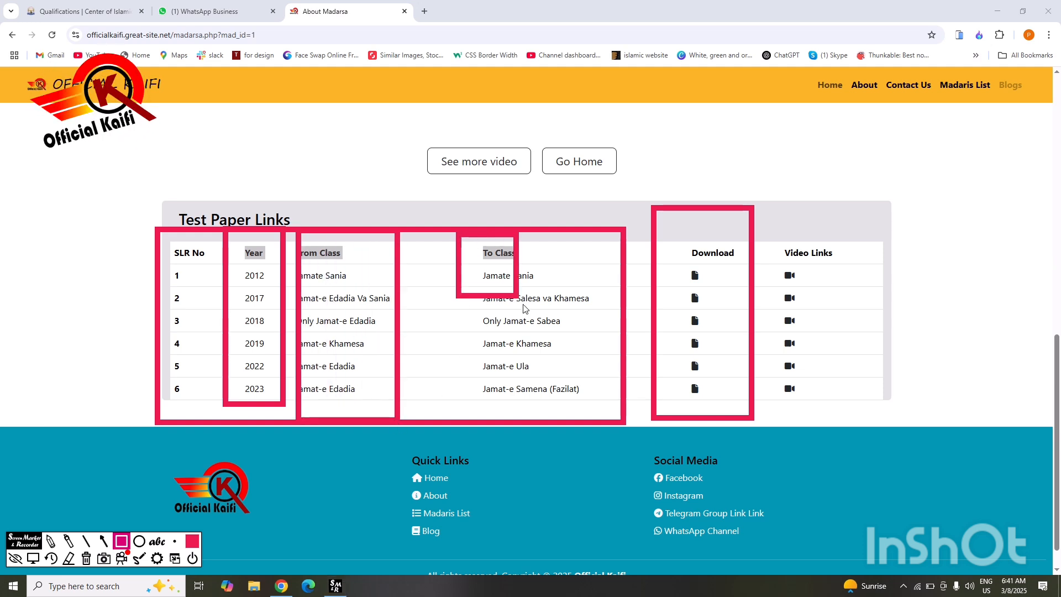
left_click_drag(524, 308, 612, 429)
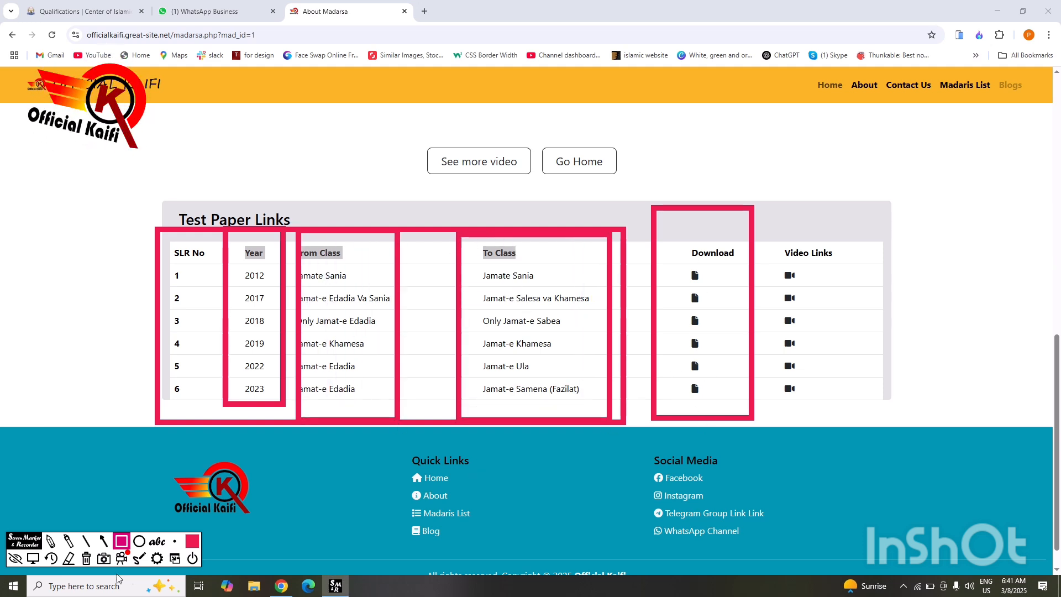
left_click(88, 559)
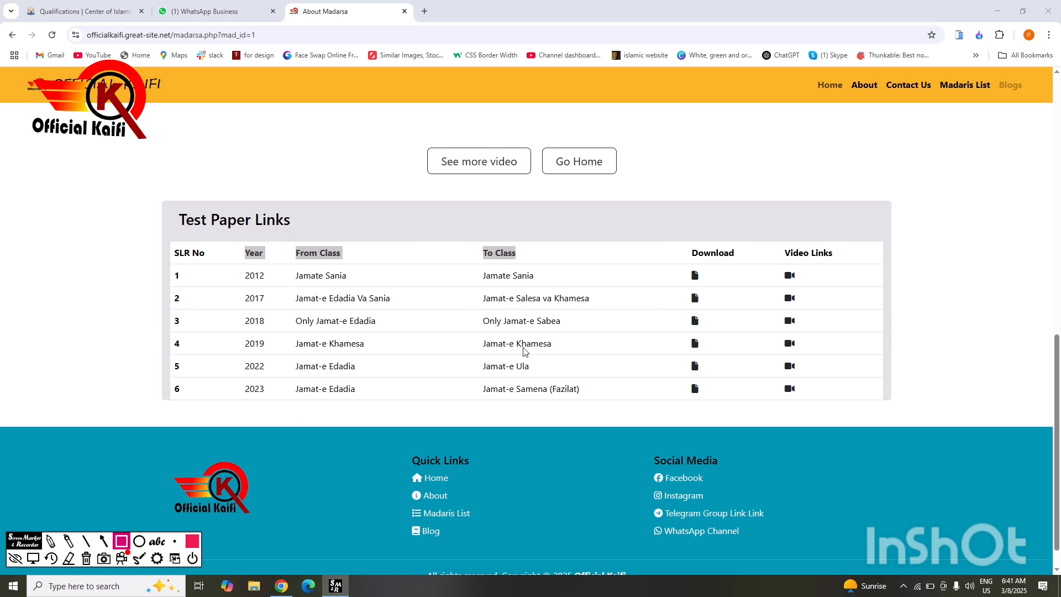
left_click(33, 558)
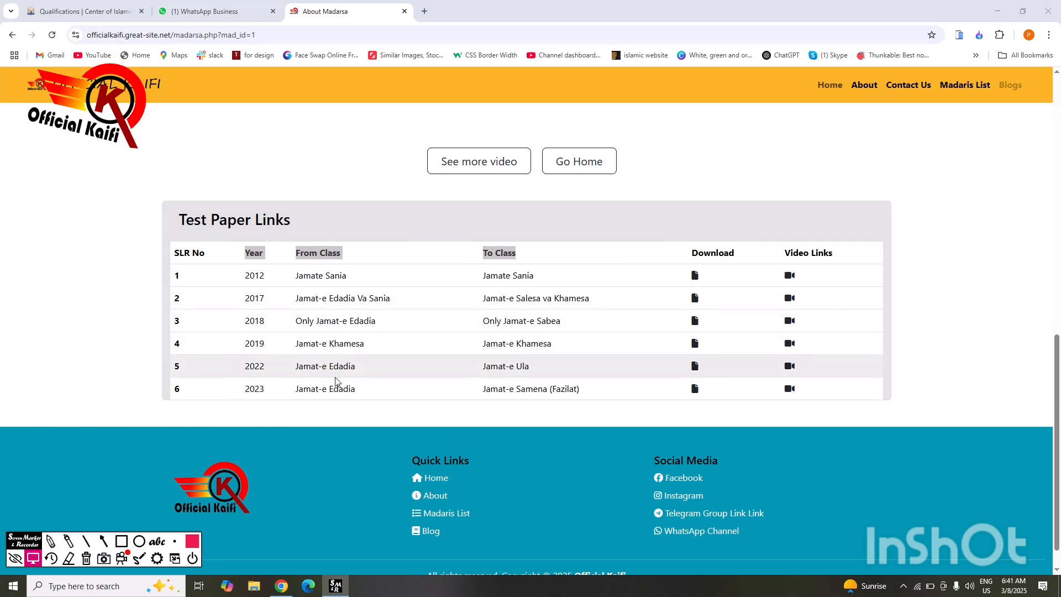
Step: View the 2019 Jamat-e Khamesa test paper PDF and return to the madrasa page
left_click(695, 345)
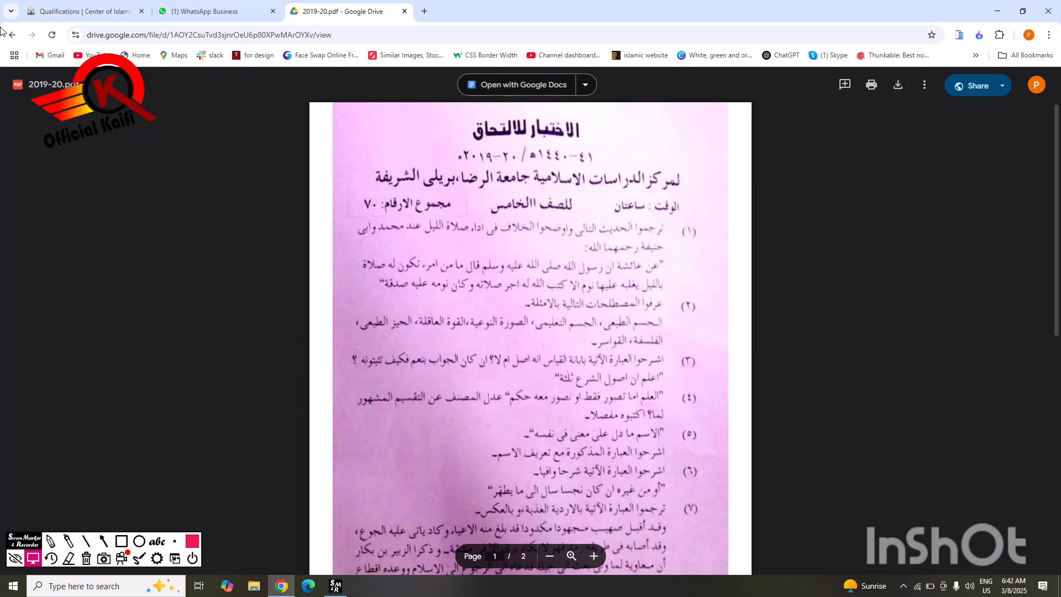
key("alt+Left")
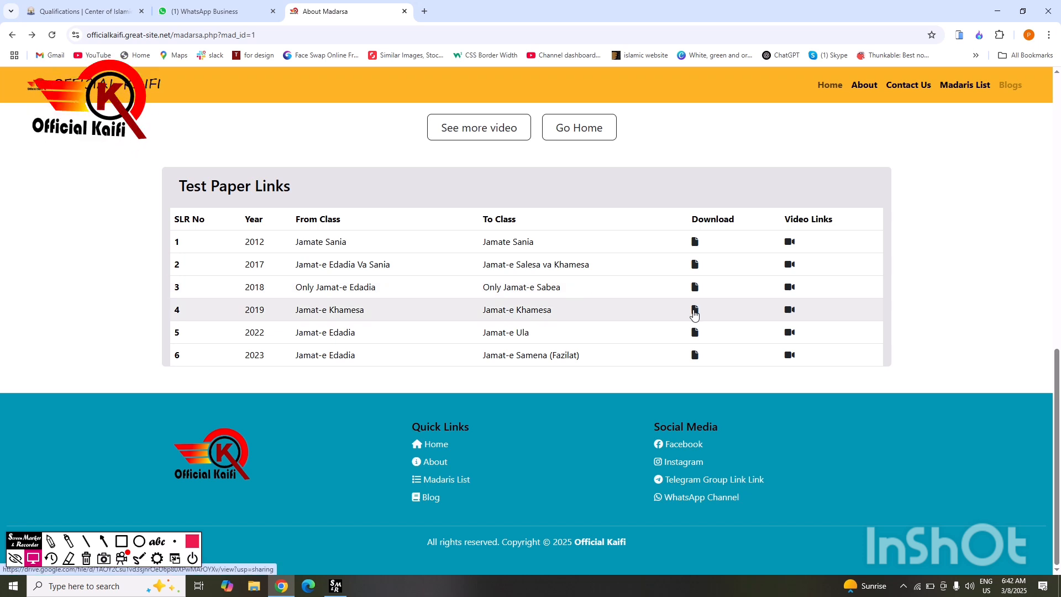
Step: Outline the footer's Quick Links and Social Media sections with red rectangles, then clear the markings
left_click(121, 541)
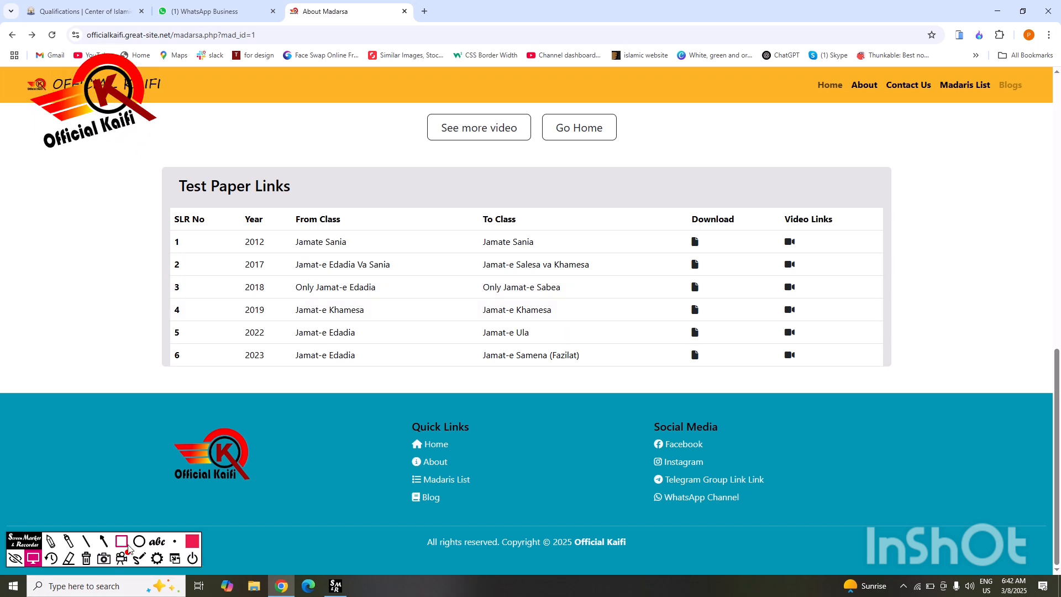
mouse_move(399, 401)
left_mouse_down()
mouse_move(460, 531)
mouse_move(486, 529)
left_mouse_up()
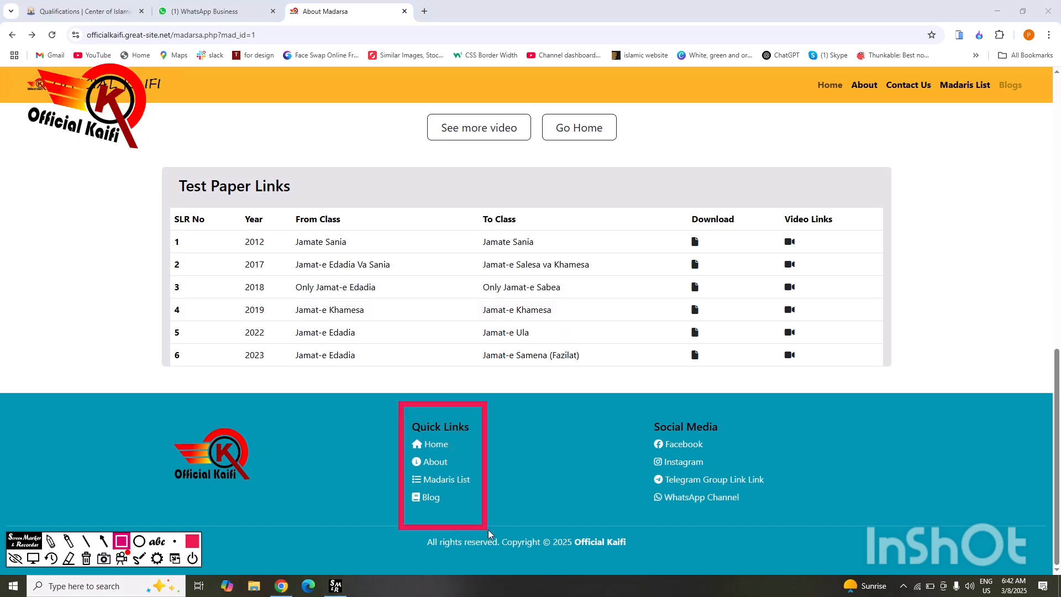
mouse_move(600, 404)
left_mouse_down()
mouse_move(687, 450)
mouse_move(787, 534)
left_mouse_up()
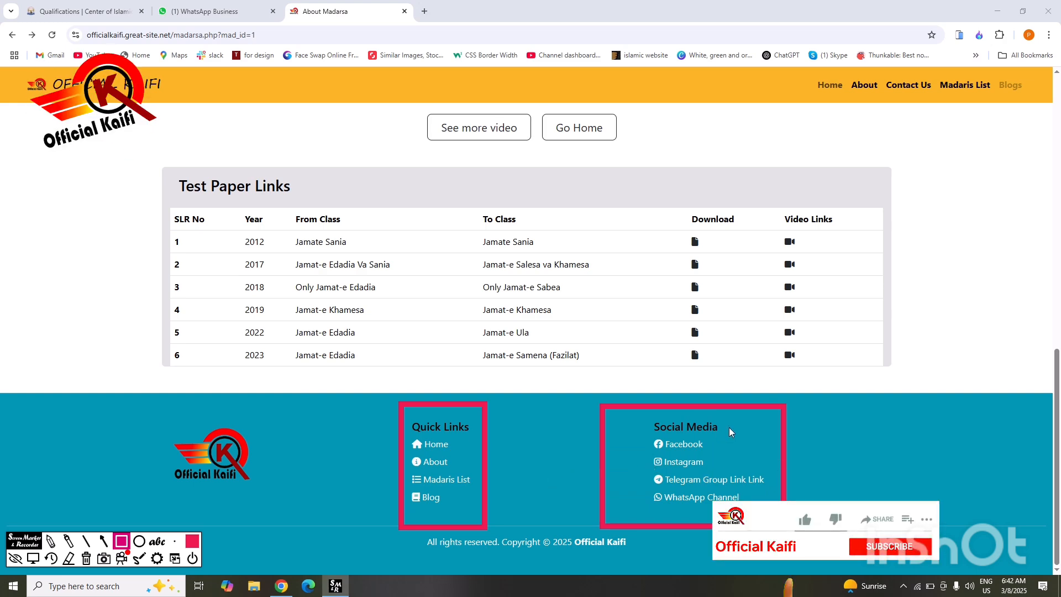
left_click(37, 561)
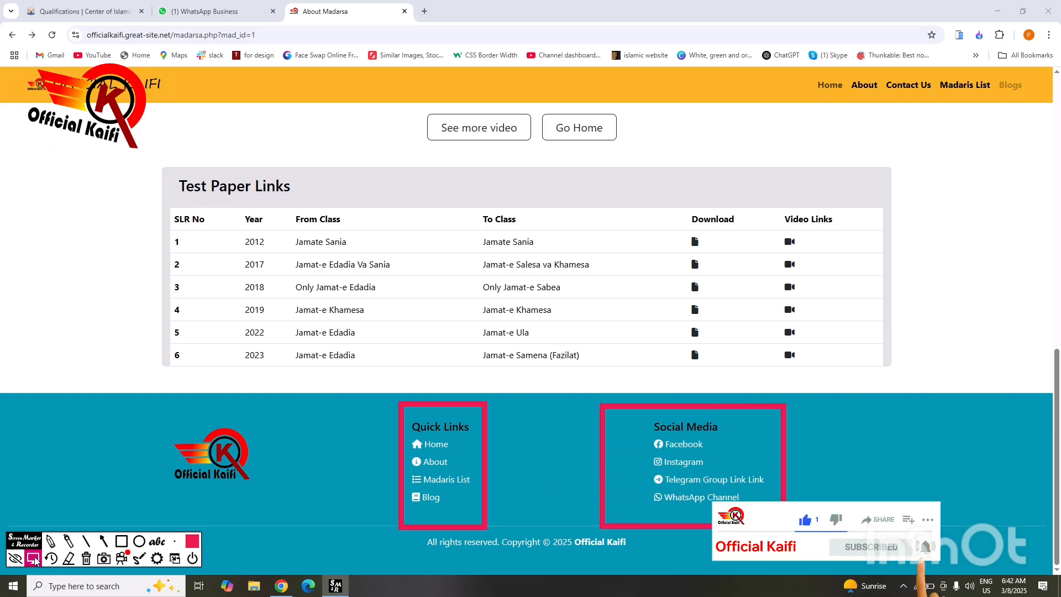
scroll(393, 419, "up", 12)
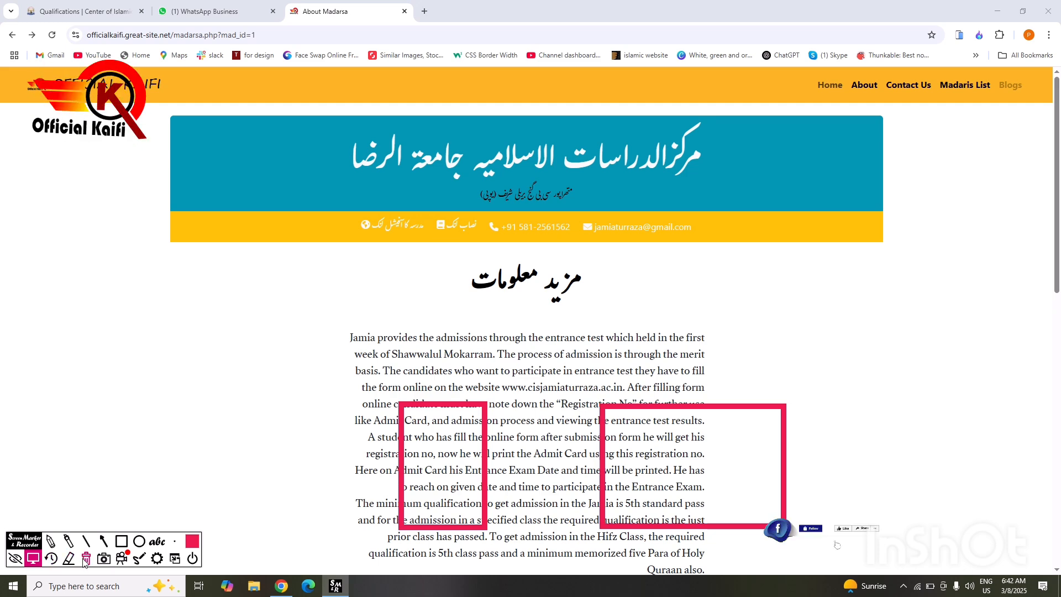
left_click(51, 558)
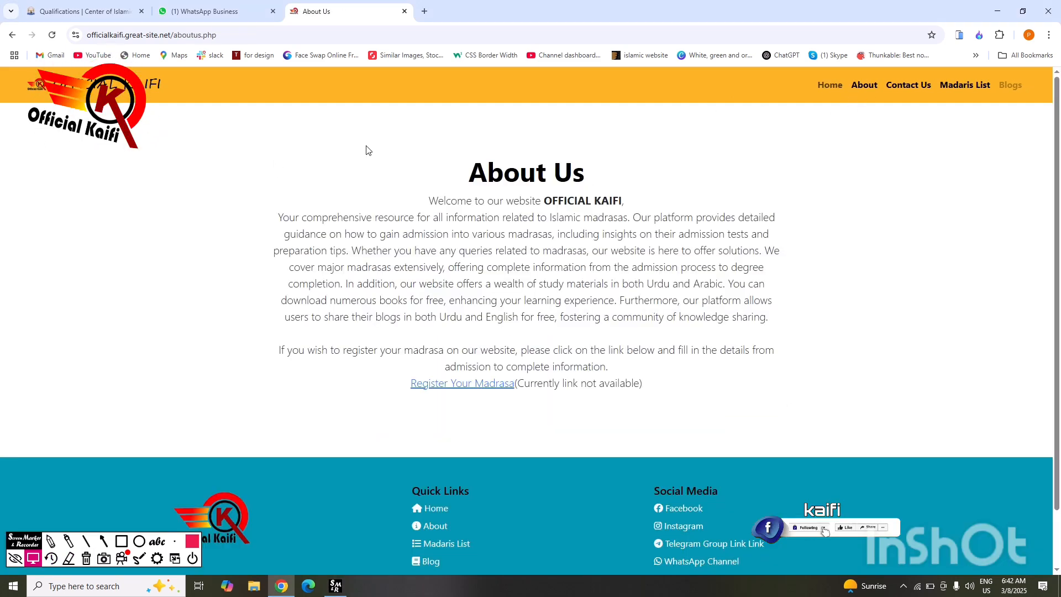
Step: Highlight the text on the About Us page and look over the home page's contact section
left_click_drag(366, 149, 676, 365)
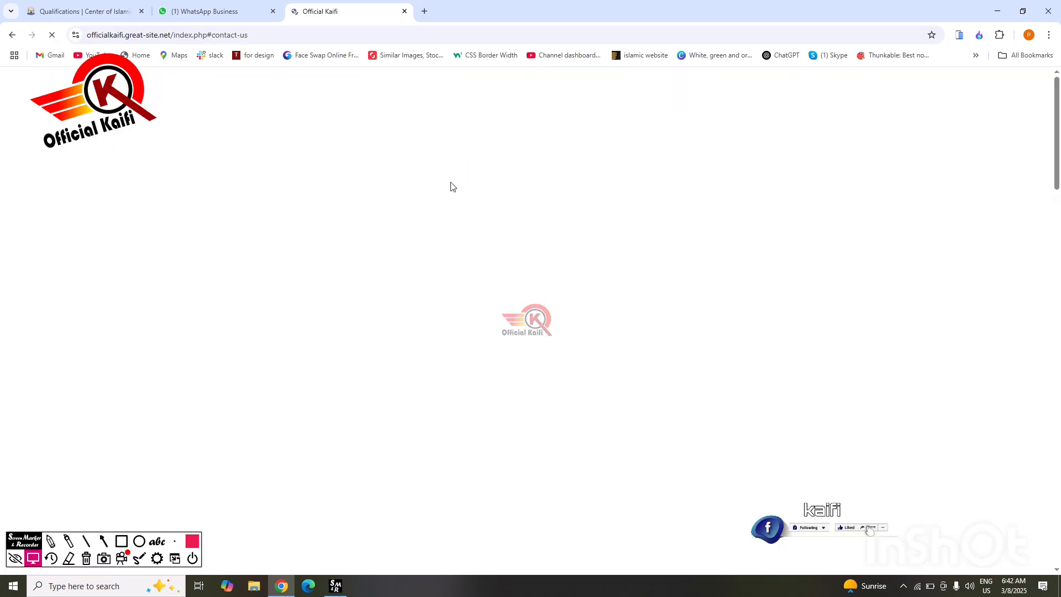
scroll(563, 270, "up", 5)
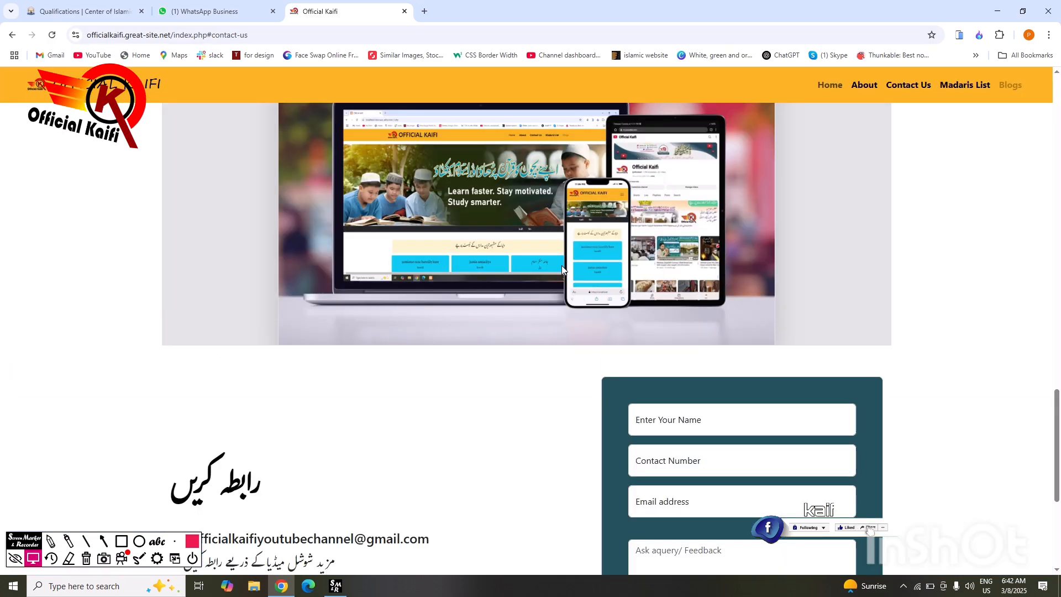
Step: Look over the home page from the banner down to the madrasa information section and highlight its paragraph
scroll(388, 271, "up", 20)
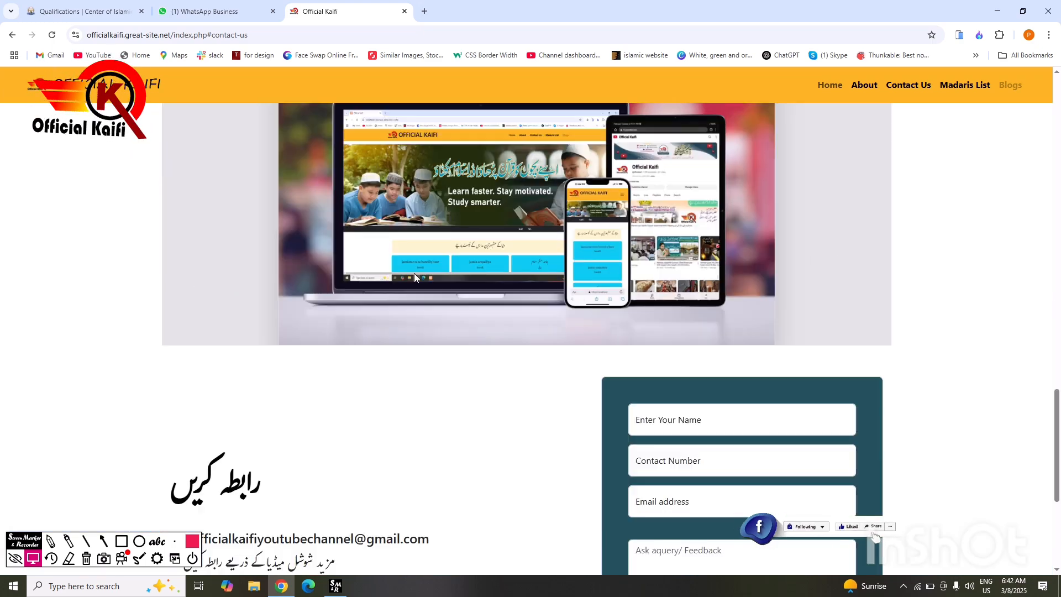
scroll(413, 273, "up", 20)
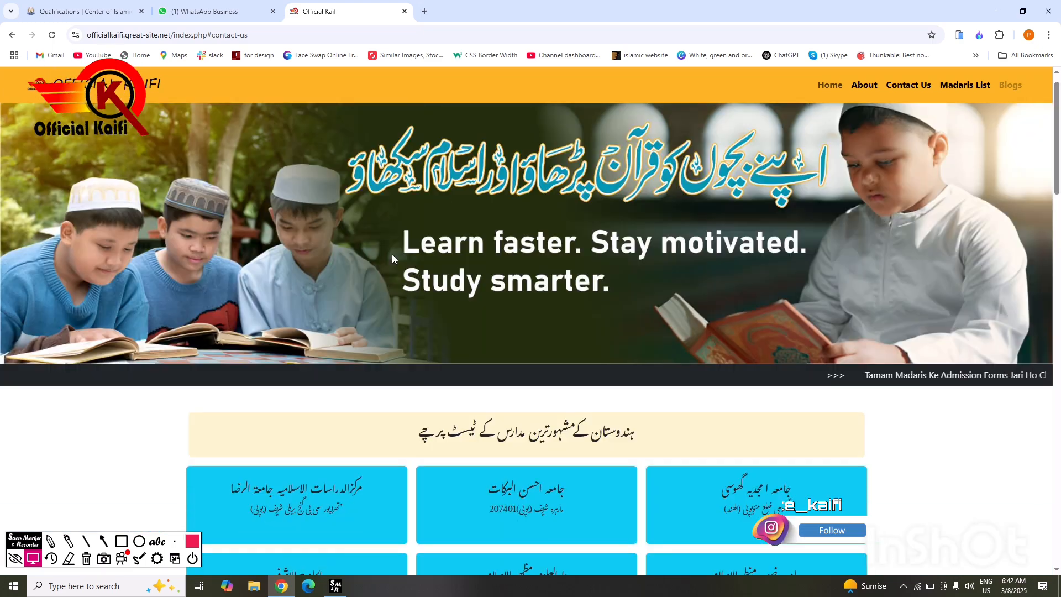
scroll(393, 254, "down", 15)
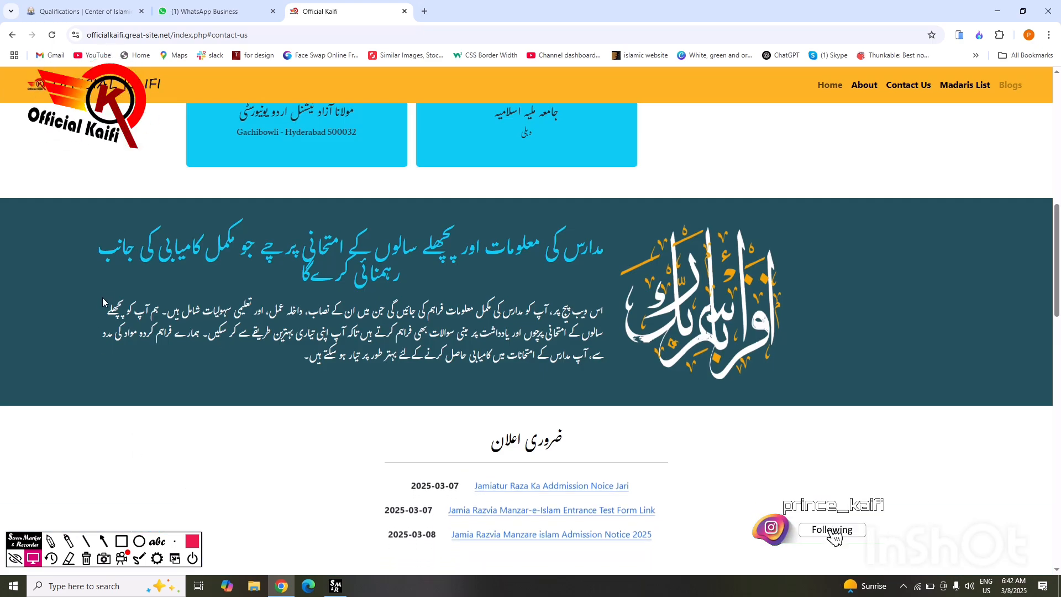
left_click_drag(603, 308, 612, 355)
Step: Outline the home page's dated admission announcements section with a red rectangle
scroll(612, 354, "down", 5)
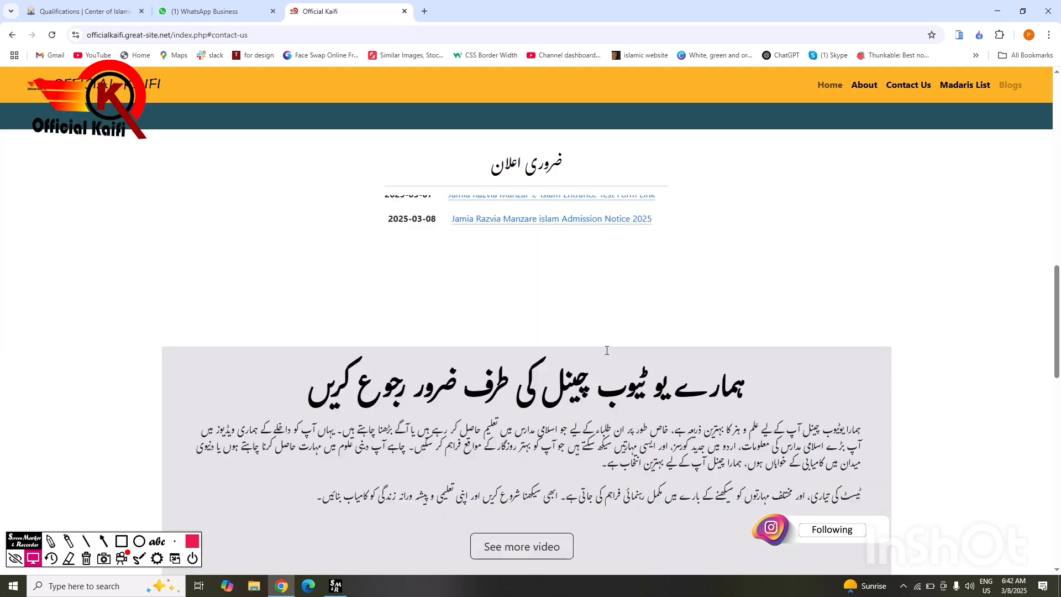
left_click(121, 542)
mouse_move(339, 132)
left_mouse_down()
mouse_move(362, 160)
mouse_move(695, 334)
left_mouse_up()
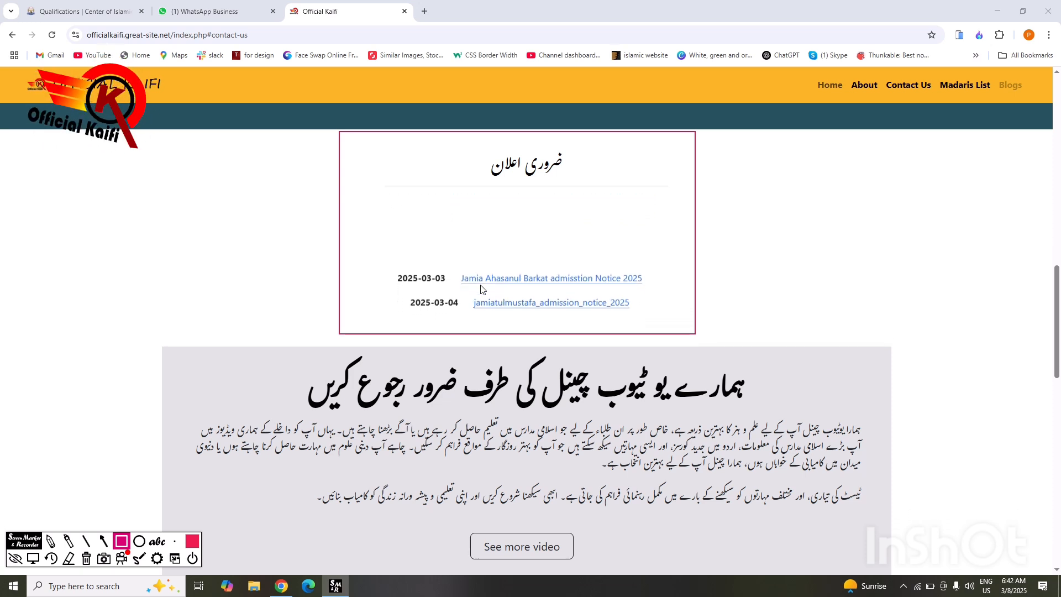
left_click(33, 559)
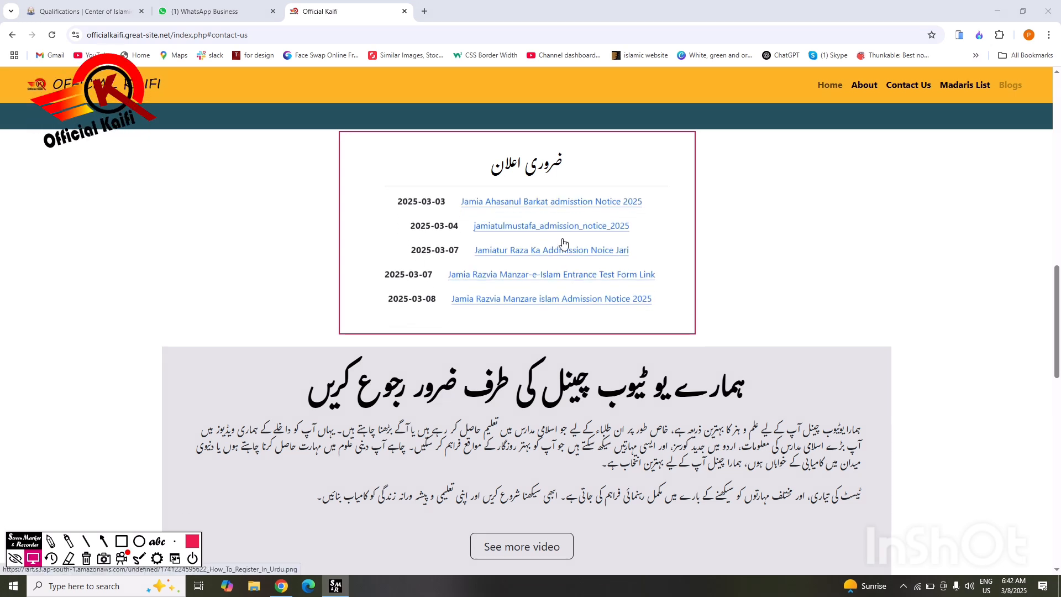
Step: View the Jamia Razvia Manzar-e-Islam entrance test form from the announcements and return to the home page
left_click(559, 239)
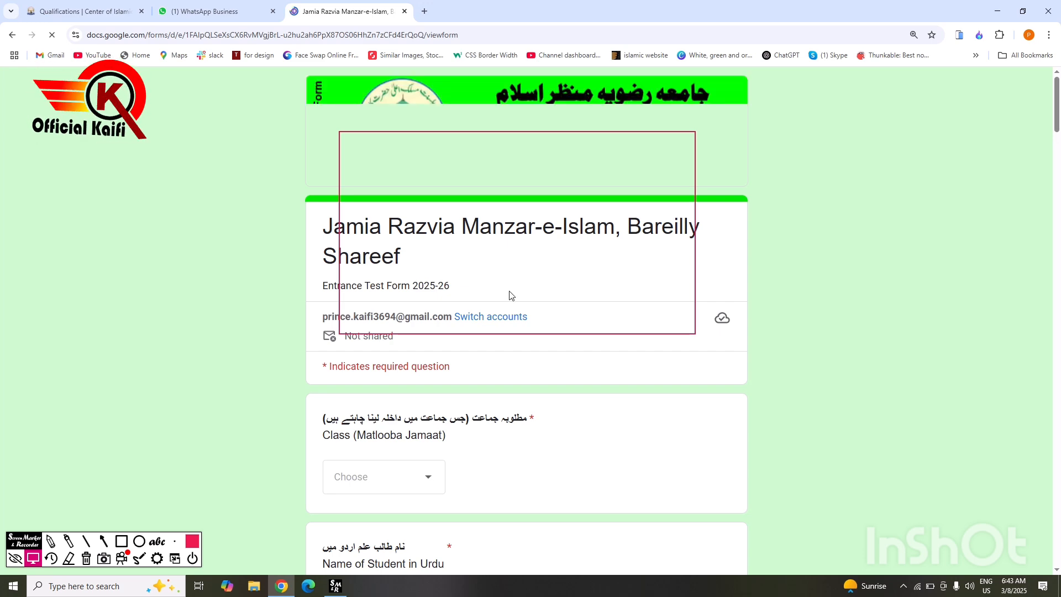
scroll(510, 302, "down", 15)
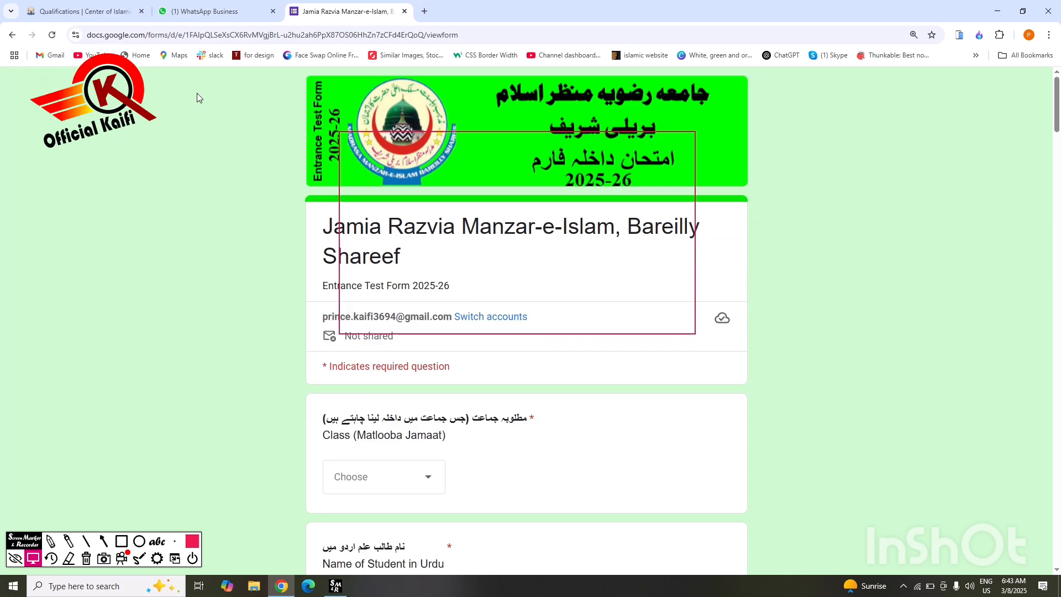
key("alt+Left")
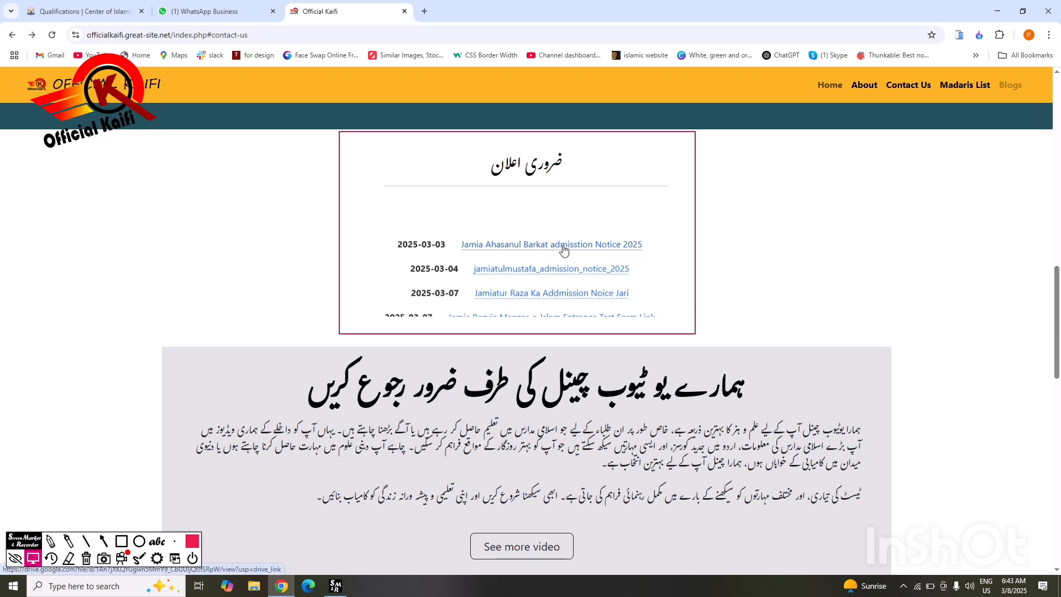
Step: View the Jamia Ahasanul Barkat admission notice 2025, then return to the announcements and clear the red rectangle
left_click(574, 239)
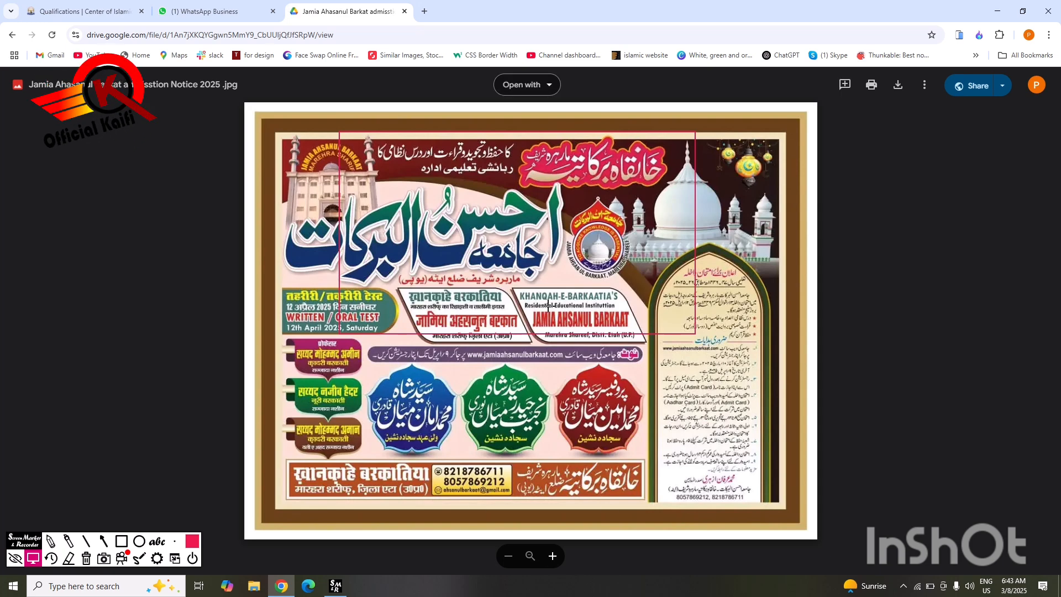
left_click(11, 35)
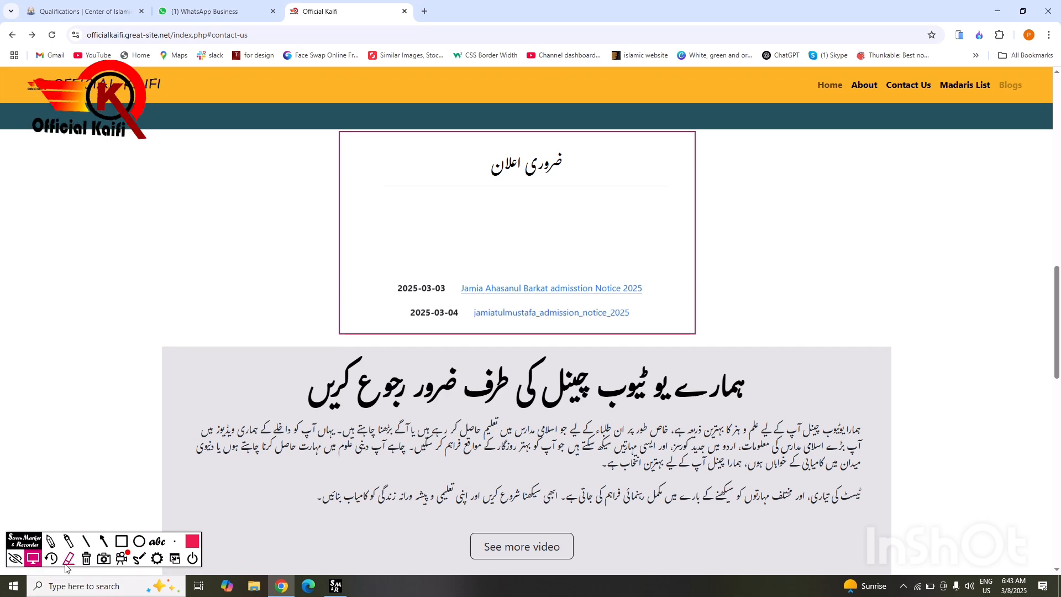
scroll(161, 525, "down", 5)
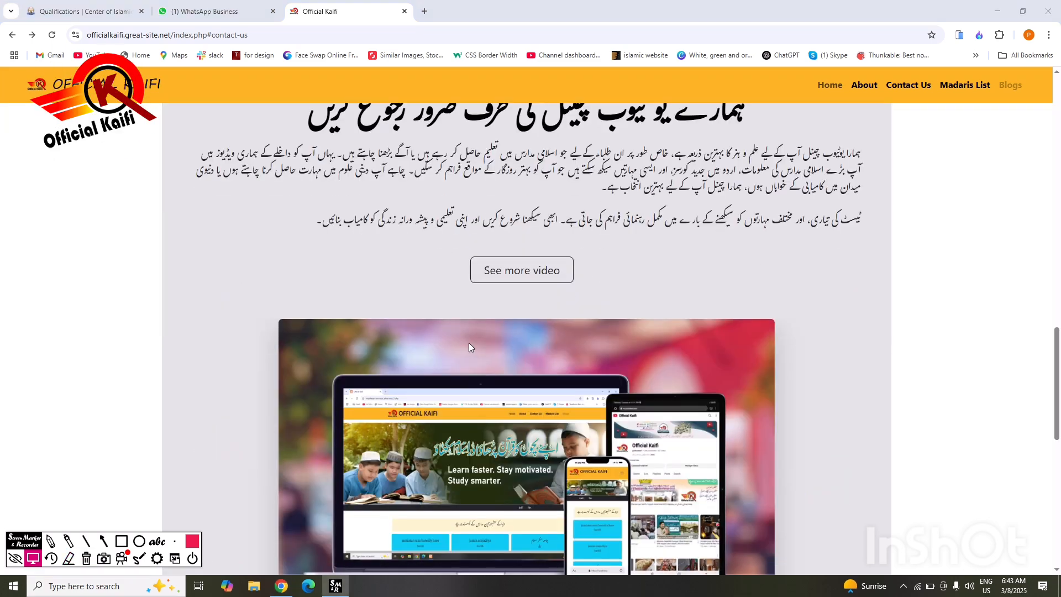
scroll(75, 500, "up", 5)
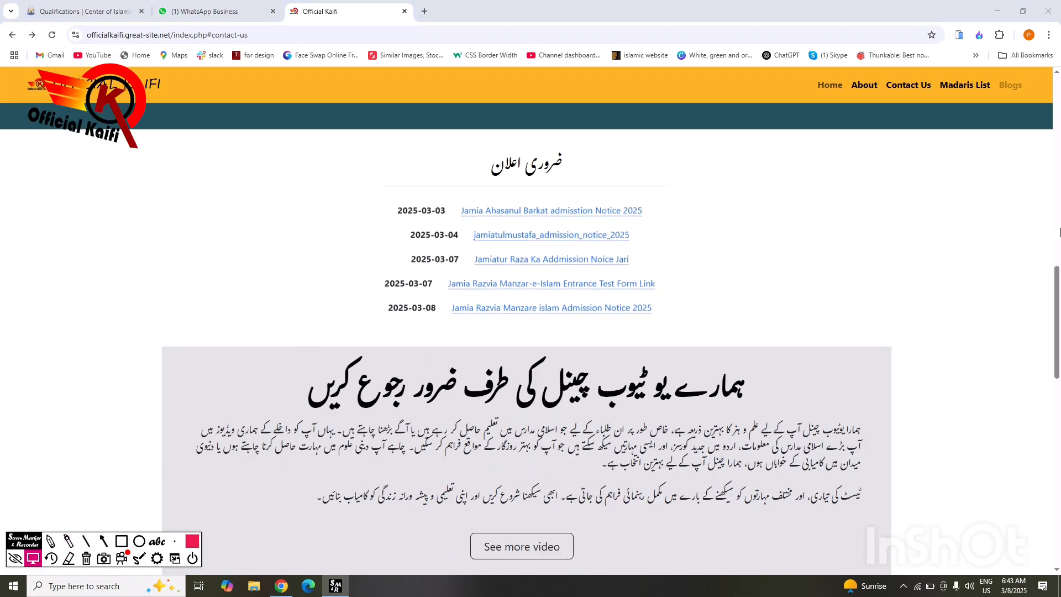
Step: Show the contact form's name, contact number, email address and feedback fields by focusing each one without entering anything
left_click_drag(1056, 296, 1047, 462)
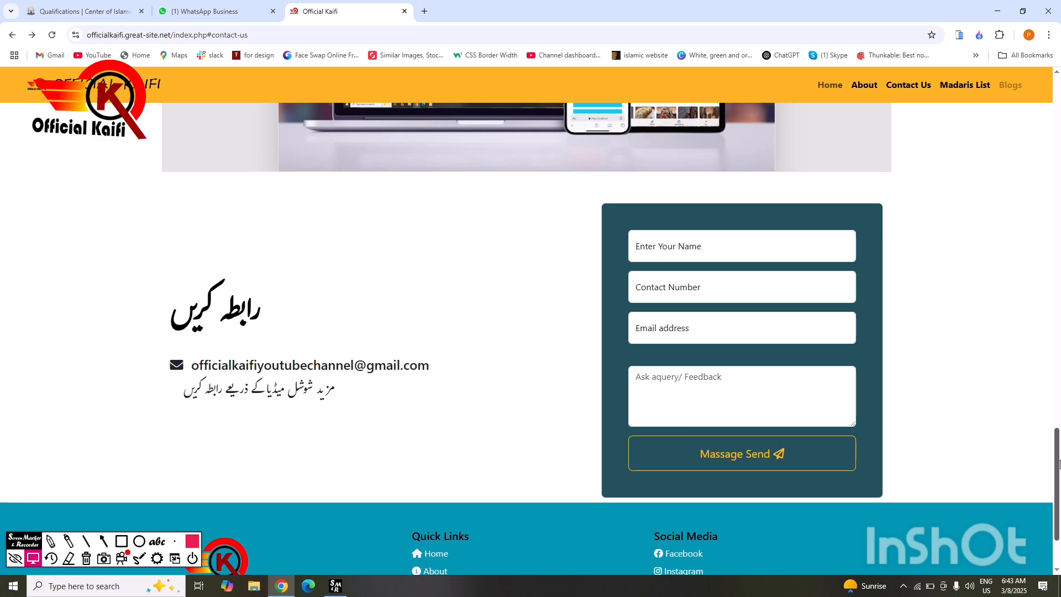
left_click_drag(1059, 463, 1057, 498)
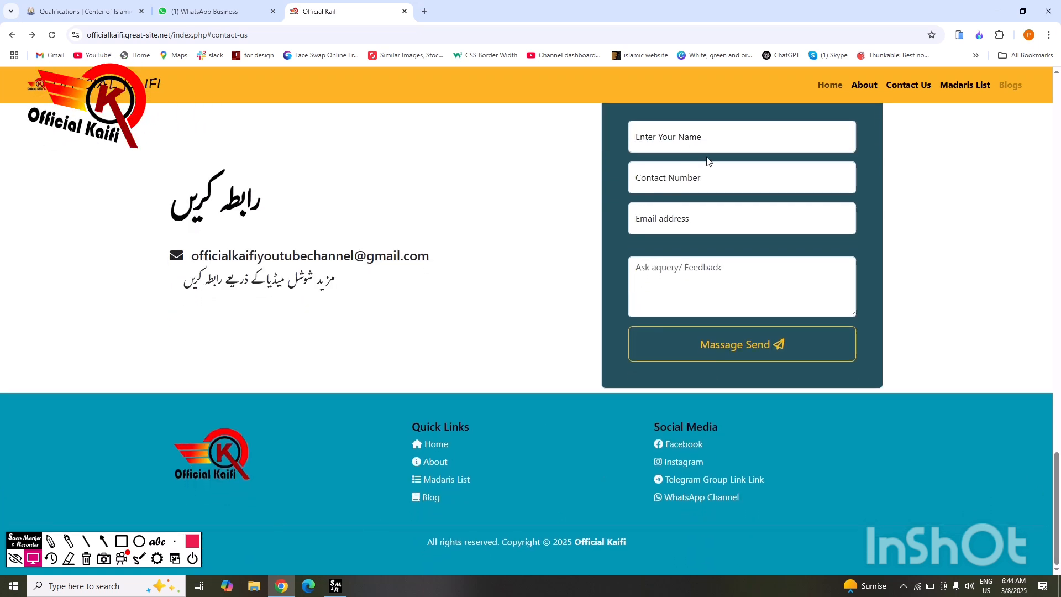
left_click(699, 138)
left_click(665, 176)
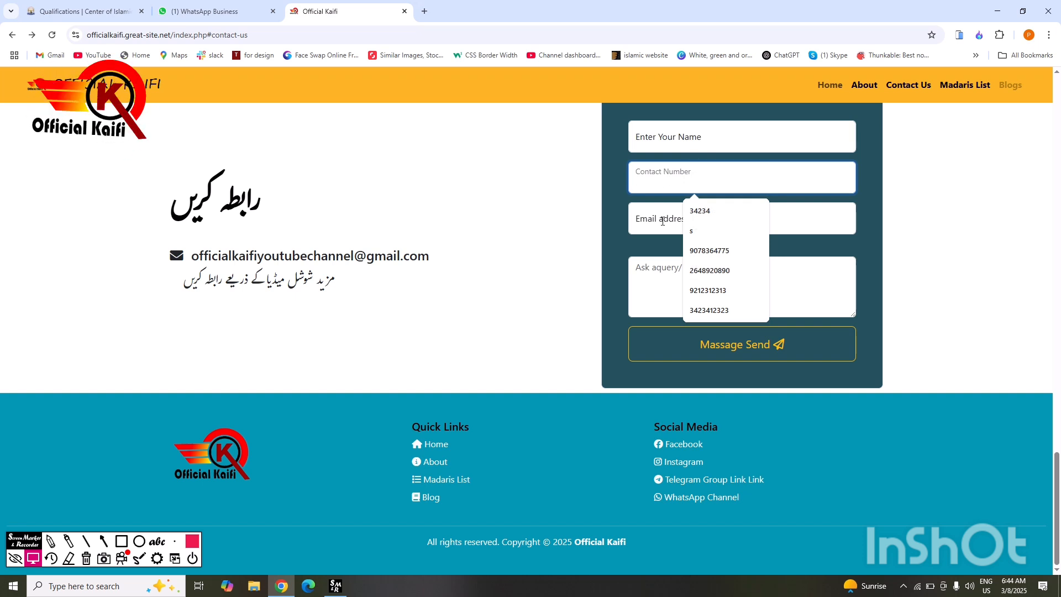
left_click(663, 222)
key("Tab")
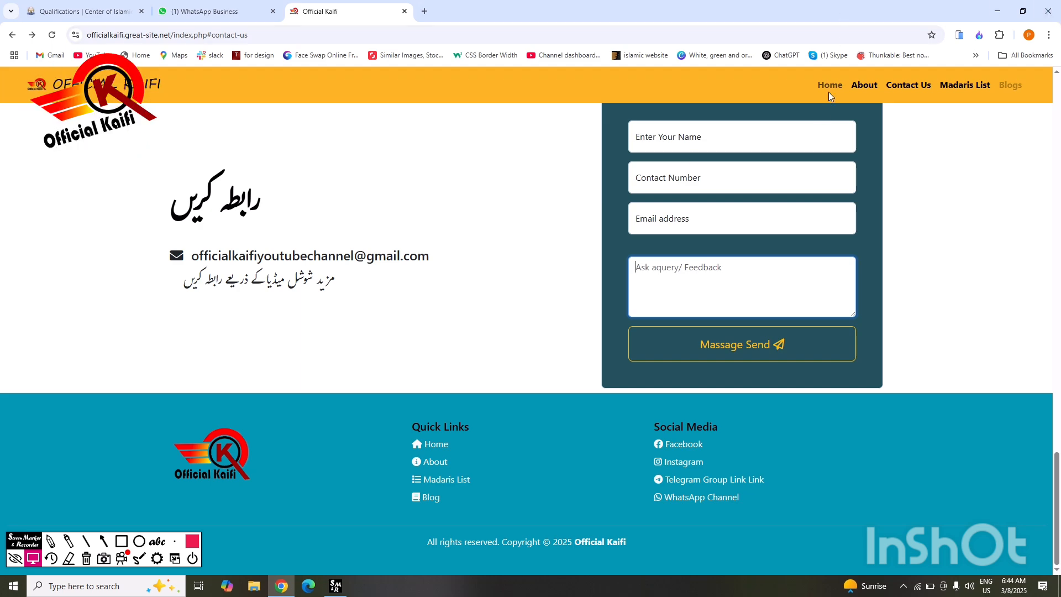
Step: Look over the home page's YouTube section, banner, scrolling admission notice and navigation bar
scroll(449, 300, "up", 10)
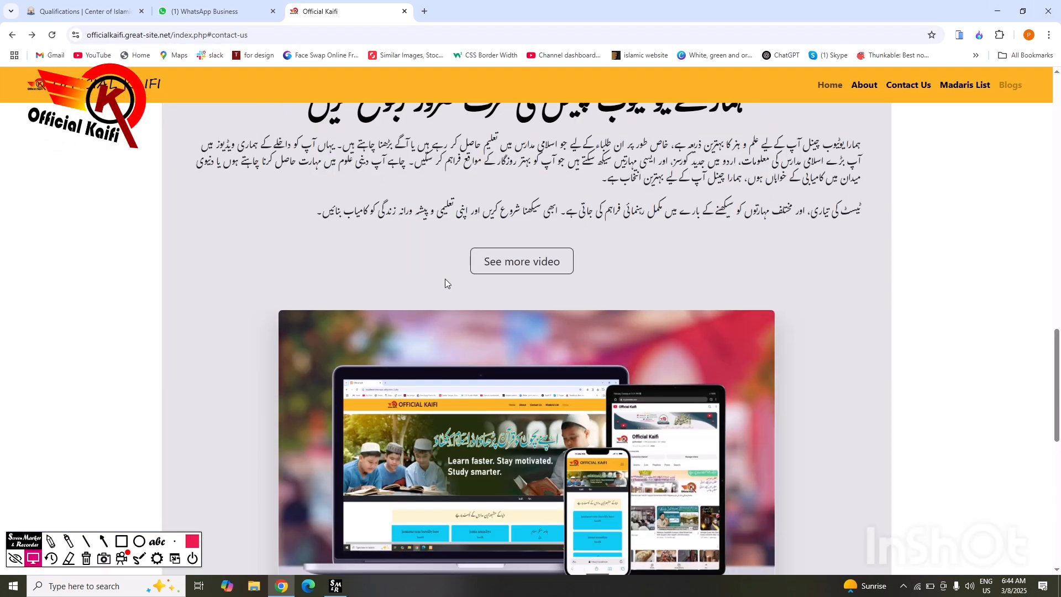
scroll(324, 297, "up", 15)
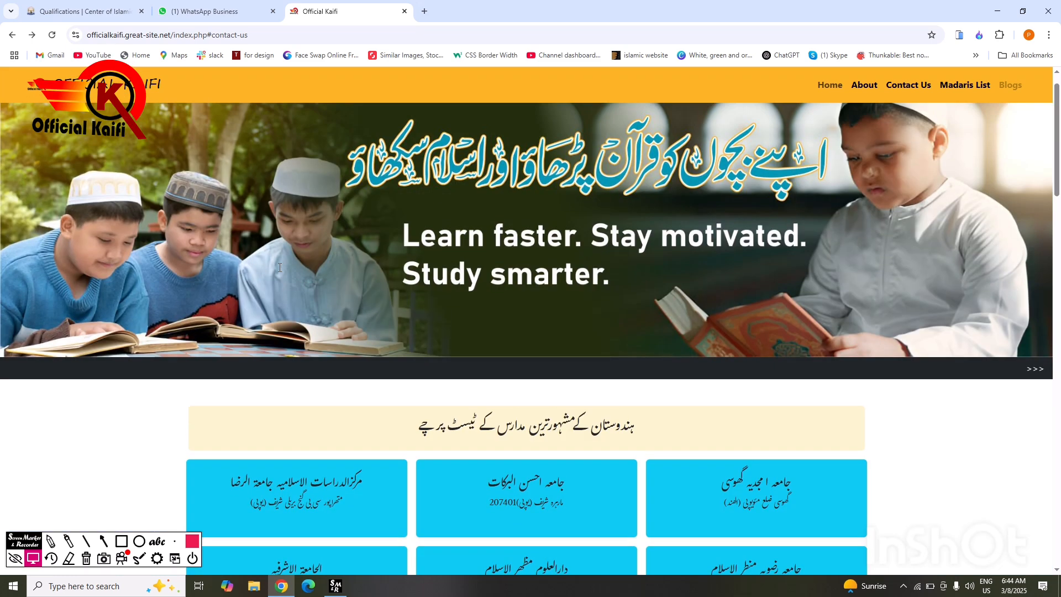
scroll(138, 391, "up", 1)
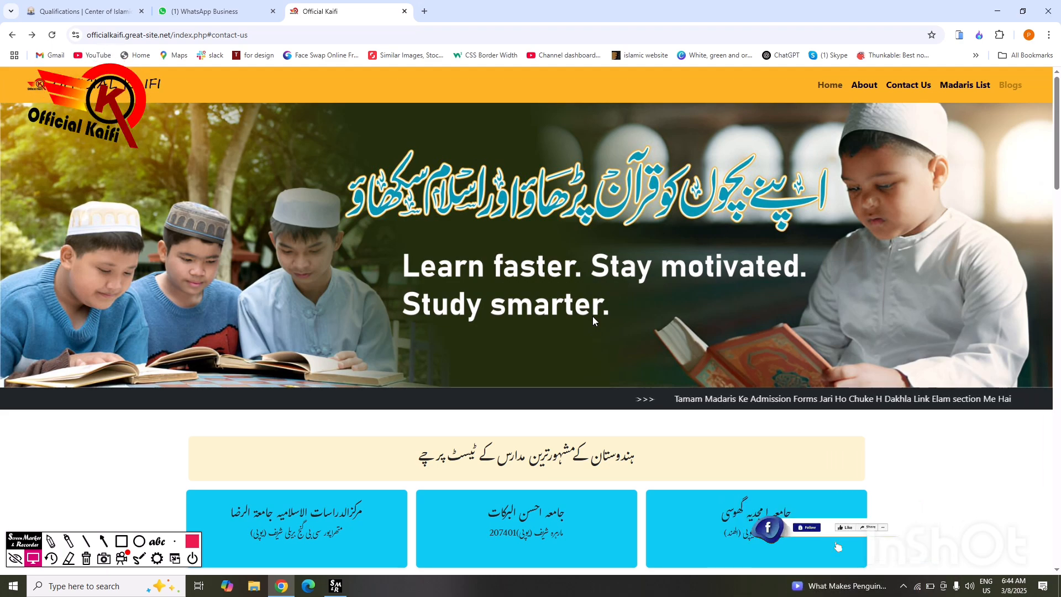
scroll(755, 295, "down", 5)
scroll(755, 296, "up", 5)
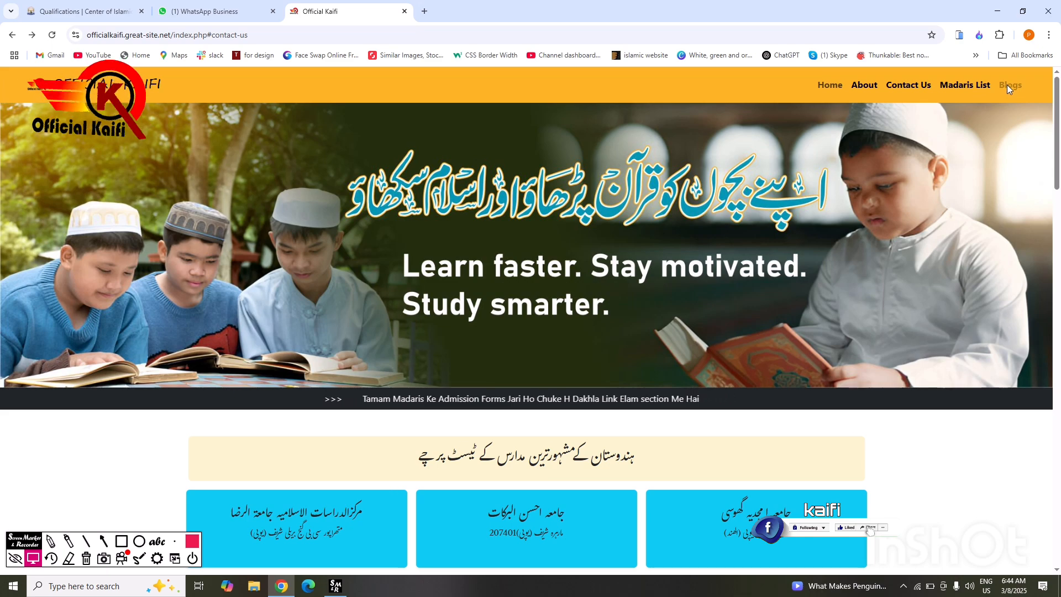
scroll(693, 216, "down", 5)
scroll(693, 227, "up", 5)
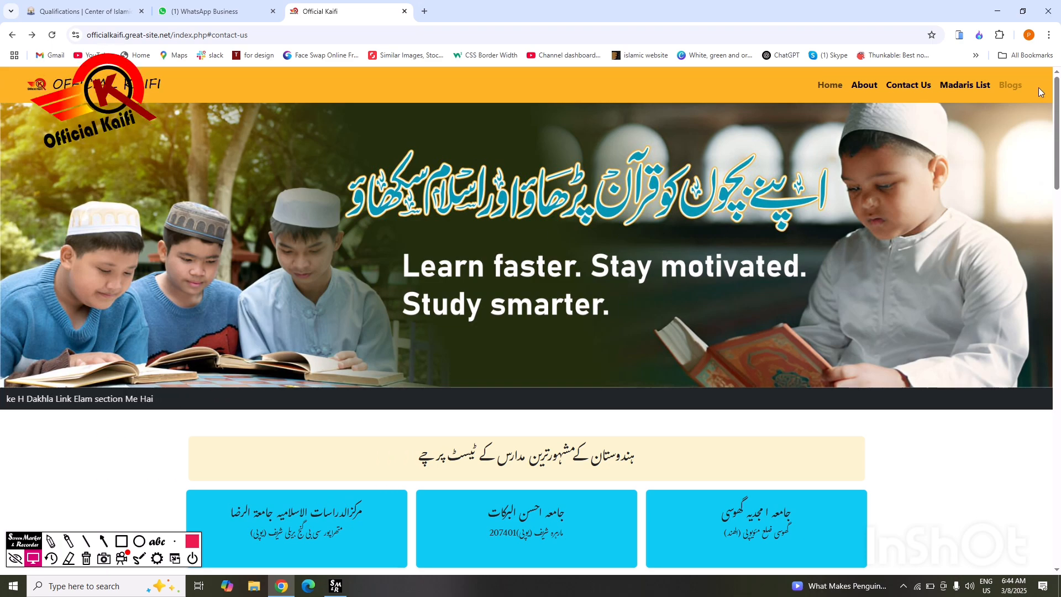
scroll(721, 140, "down", 10)
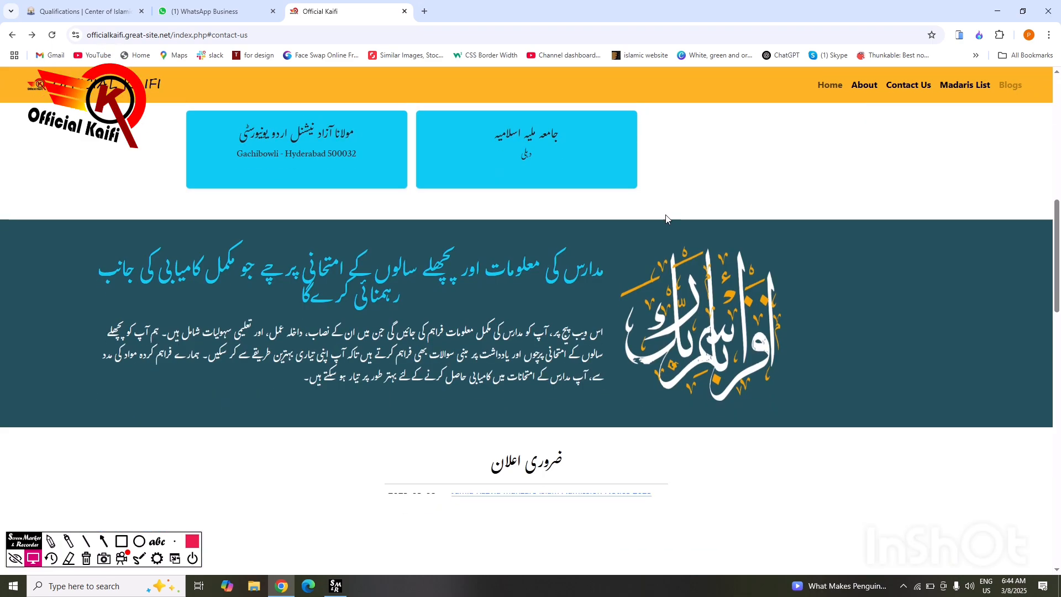
scroll(887, 164, "up", 10)
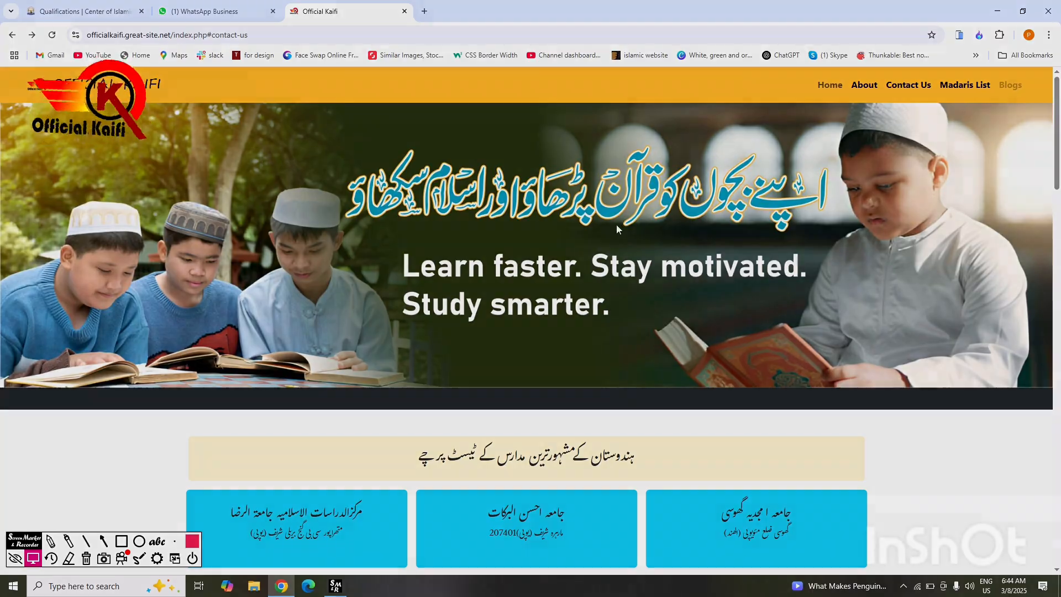
Step: Examine the madrasa cards on the home page and highlight the site's domain officialkaifi.great-site.net in the address
scroll(615, 226, "down", 7)
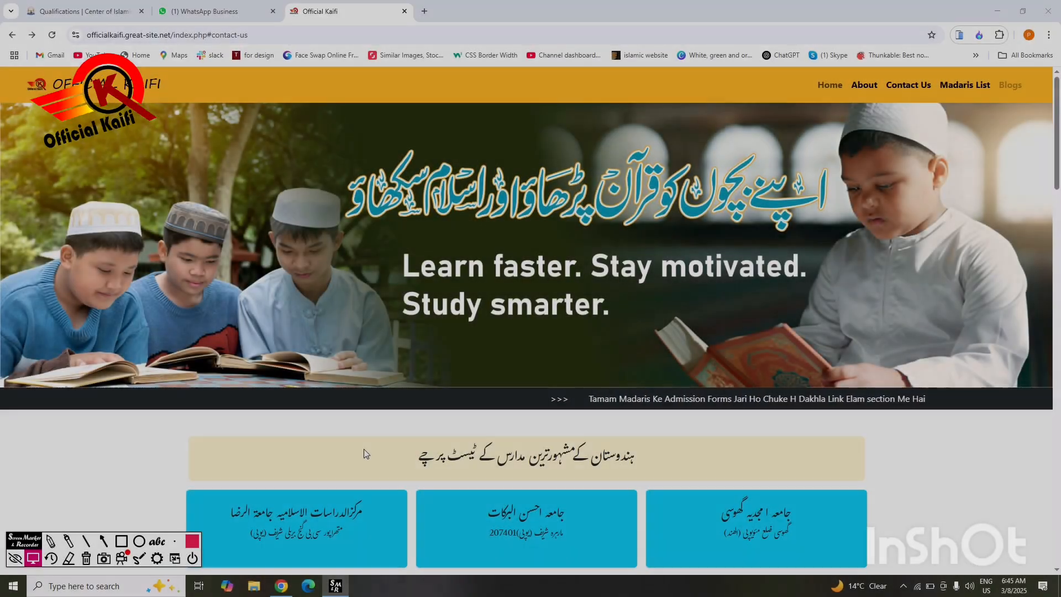
scroll(318, 461, "down", 5)
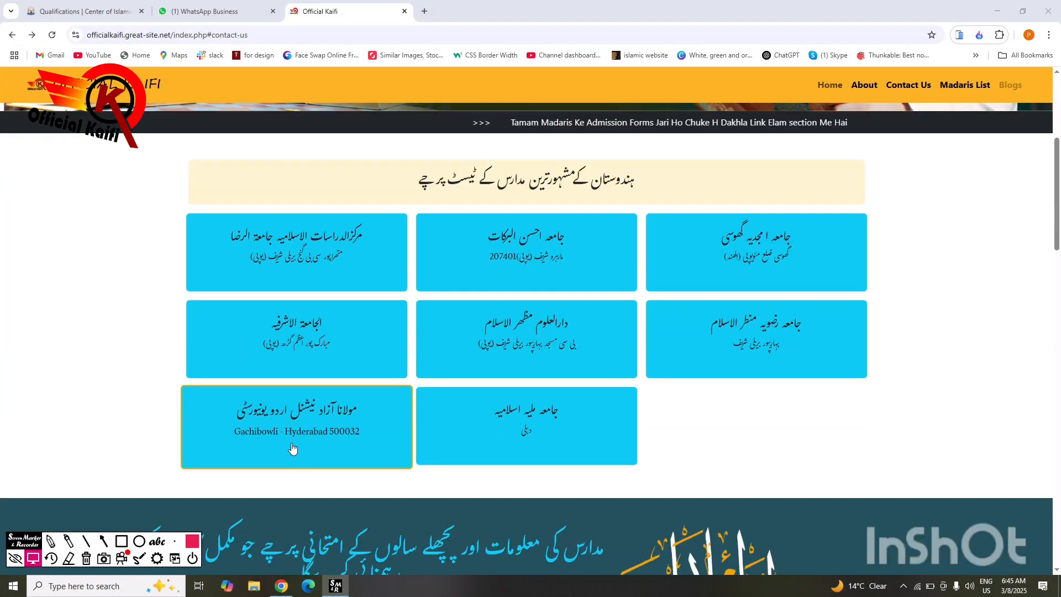
scroll(326, 442, "up", 5)
scroll(330, 446, "down", 5)
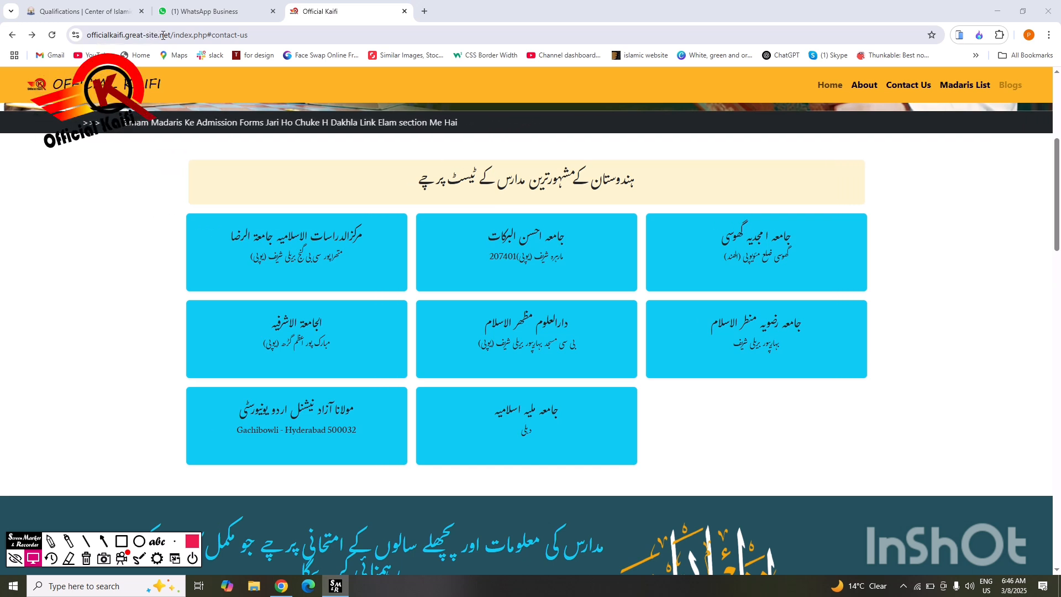
left_click_drag(89, 35, 132, 37)
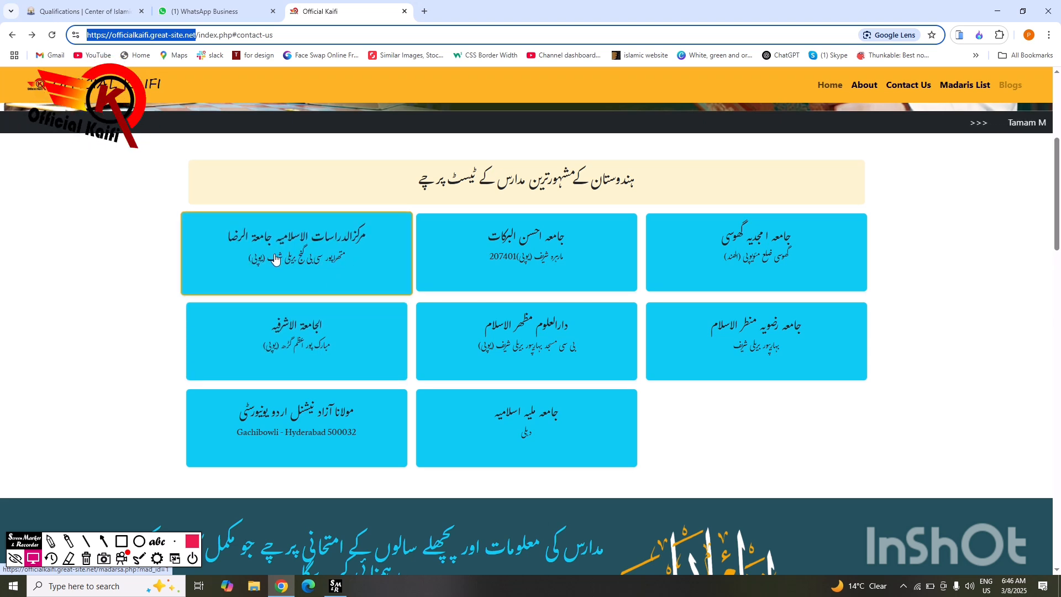
Step: Open the Jamiatur Raza madrasa page and look over its contact details, admission information and Test Paper Links table
left_click(335, 252)
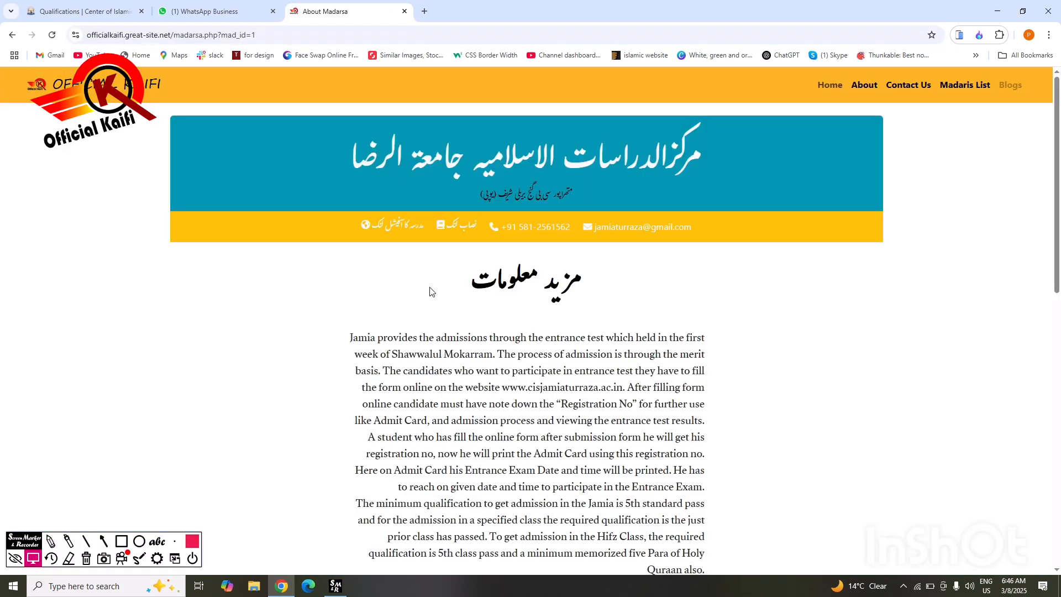
scroll(501, 302, "down", 10)
scroll(505, 300, "up", 10)
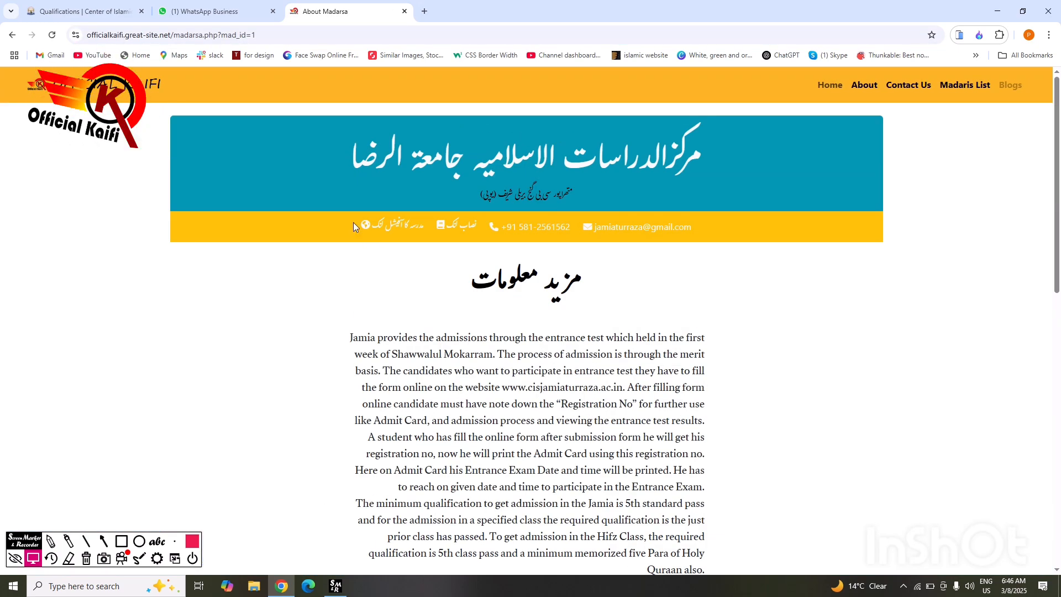
scroll(458, 214, "down", 10)
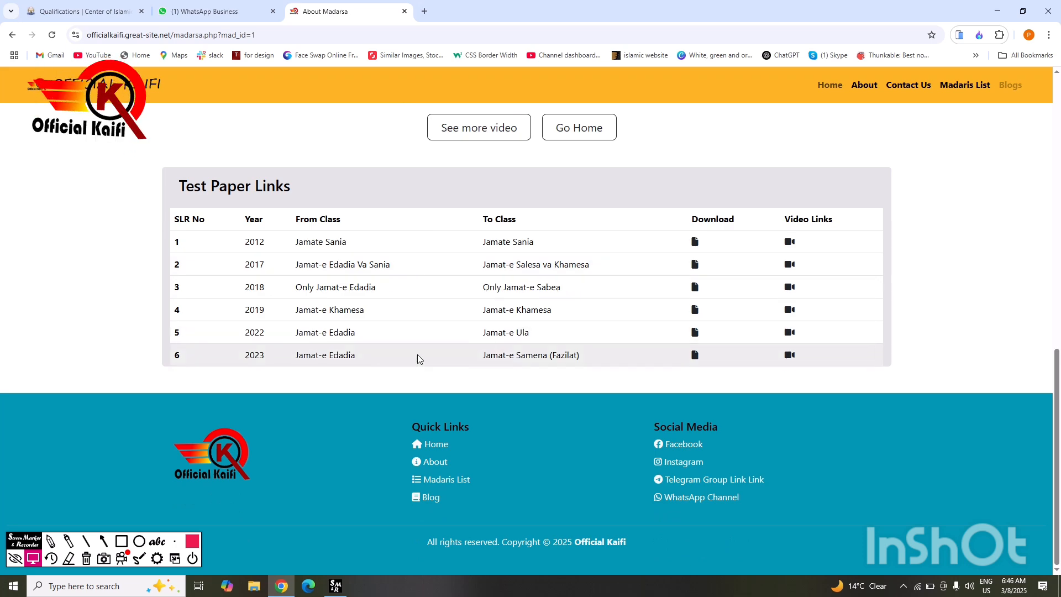
Step: Open the madrasa's official website cisjamiaturraza.ac.in from its page and look over the home page sections
scroll(418, 360, "up", 10)
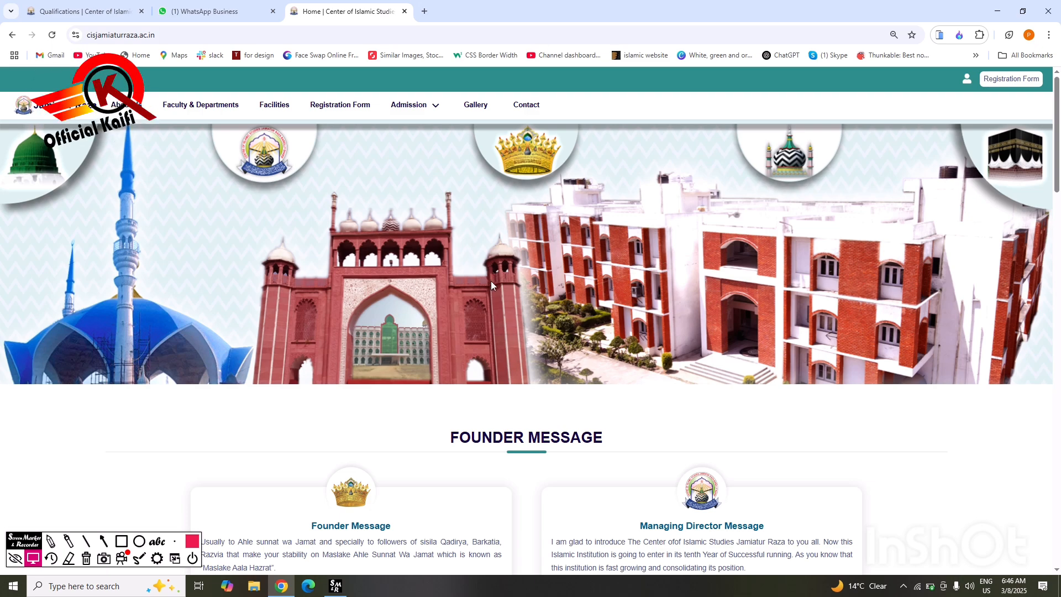
scroll(491, 283, "down", 5)
scroll(491, 282, "up", 5)
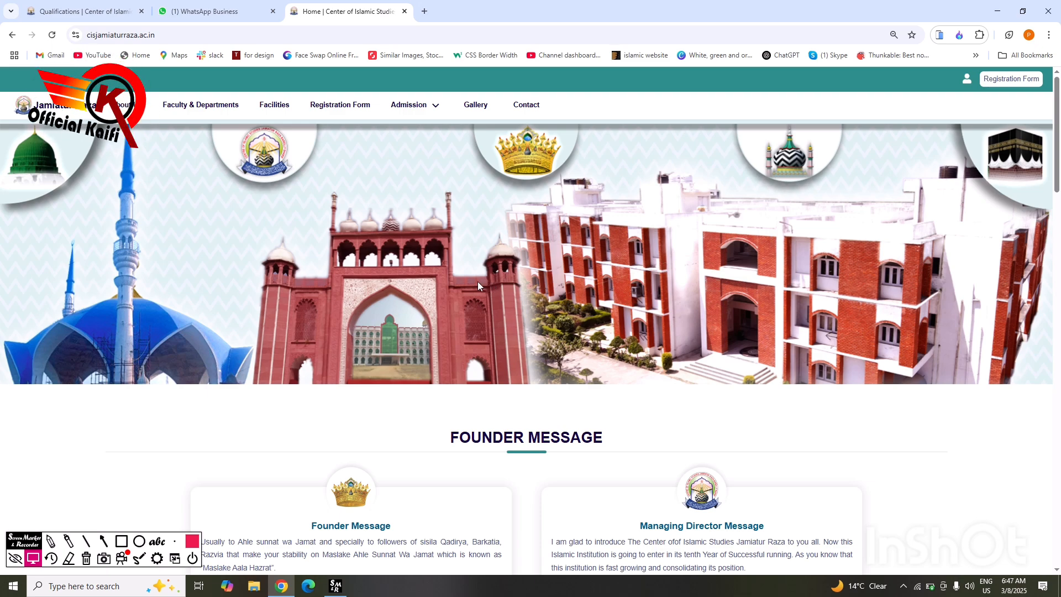
scroll(478, 281, "down", 10)
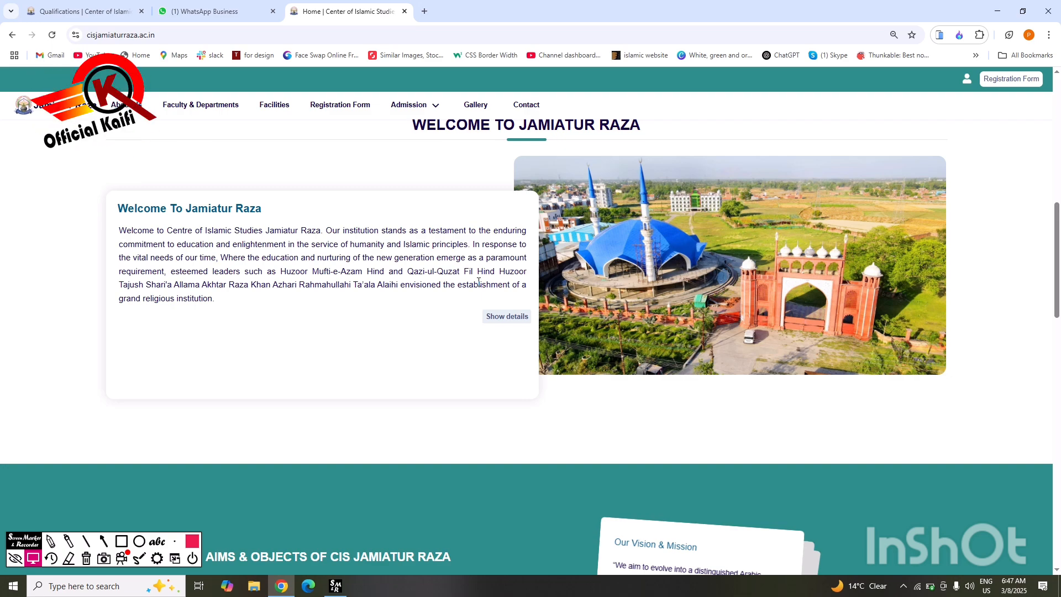
scroll(478, 282, "up", 10)
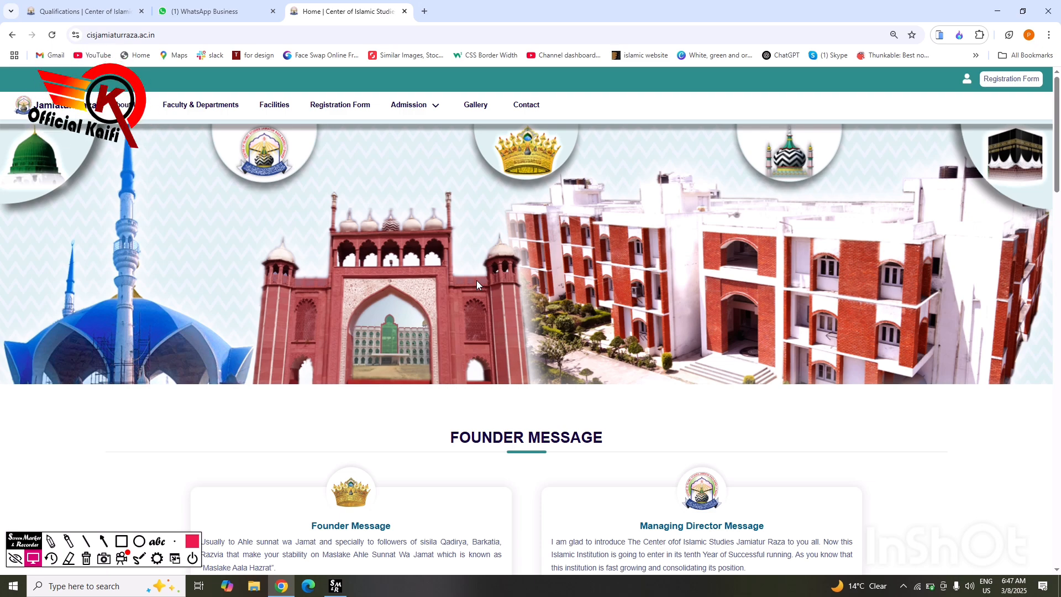
Step: Look over the madrasa's home page and frame the Registration Form link in its navigation bar with a red rectangle
scroll(470, 278, "down", 5)
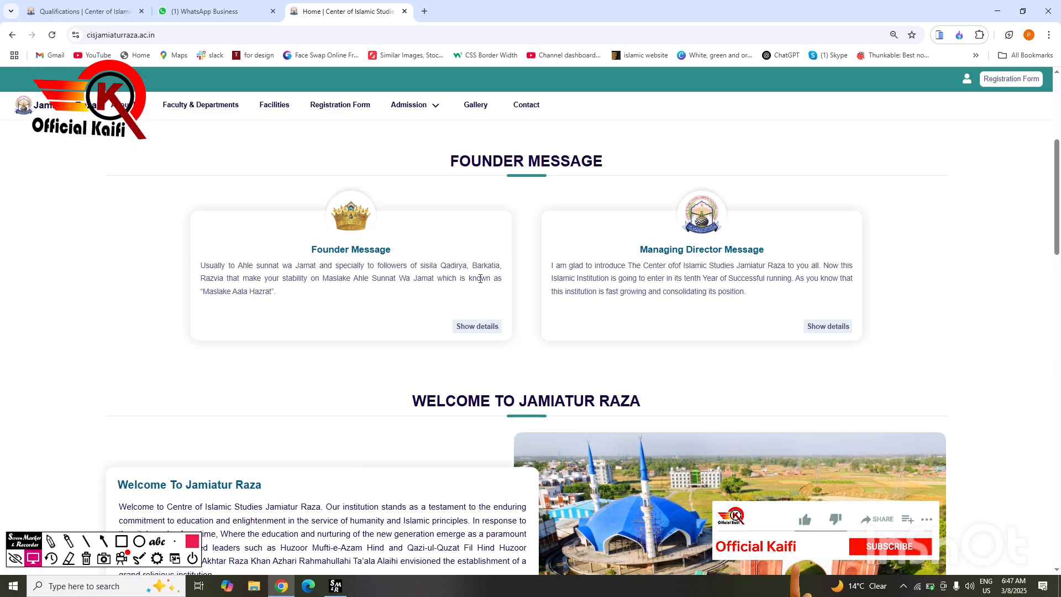
scroll(409, 268, "up", 5)
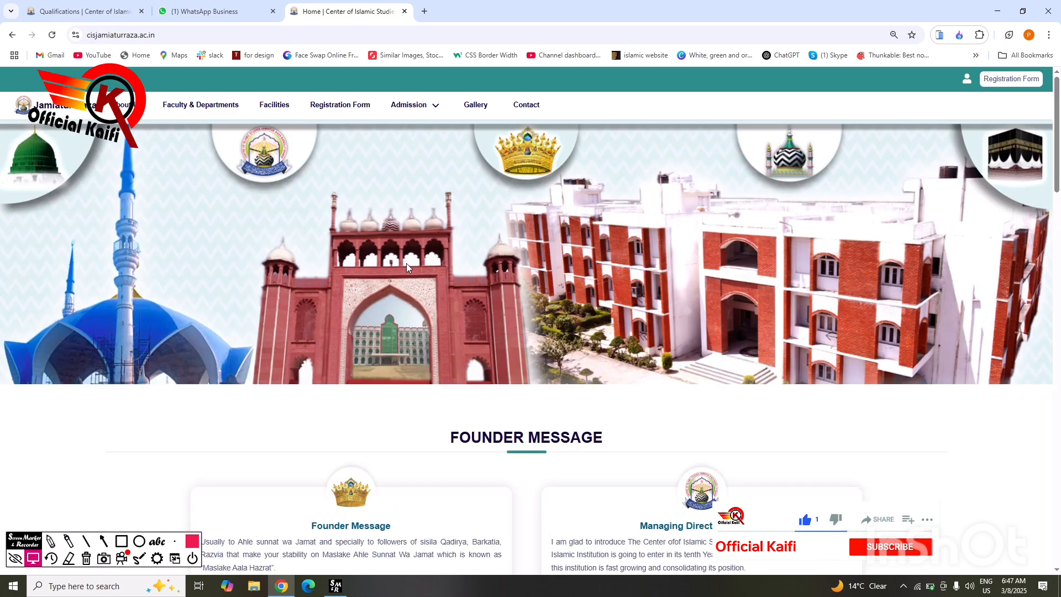
left_click(122, 542)
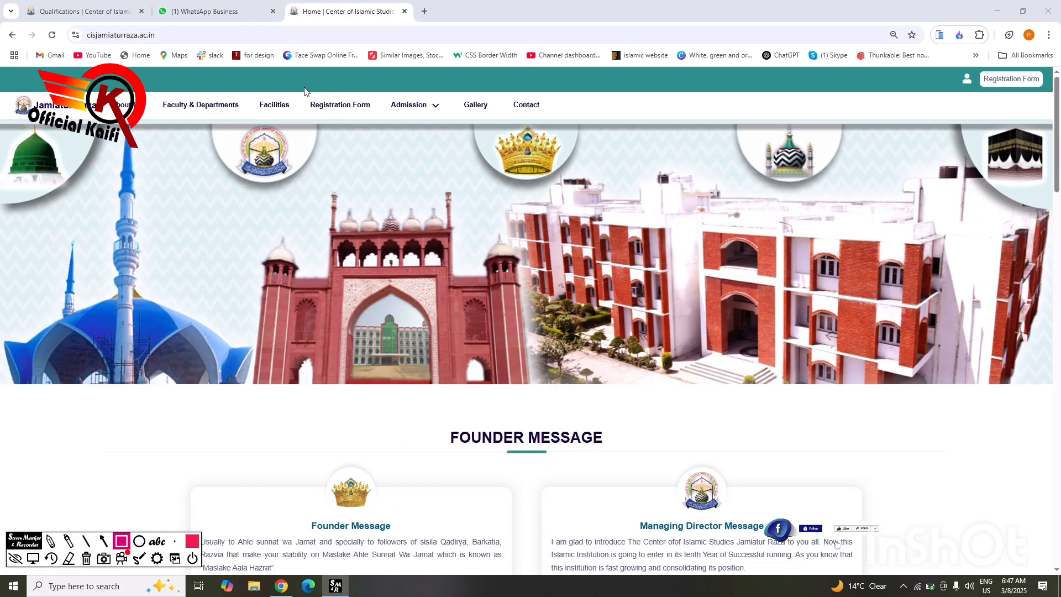
left_click_drag(304, 89, 382, 118)
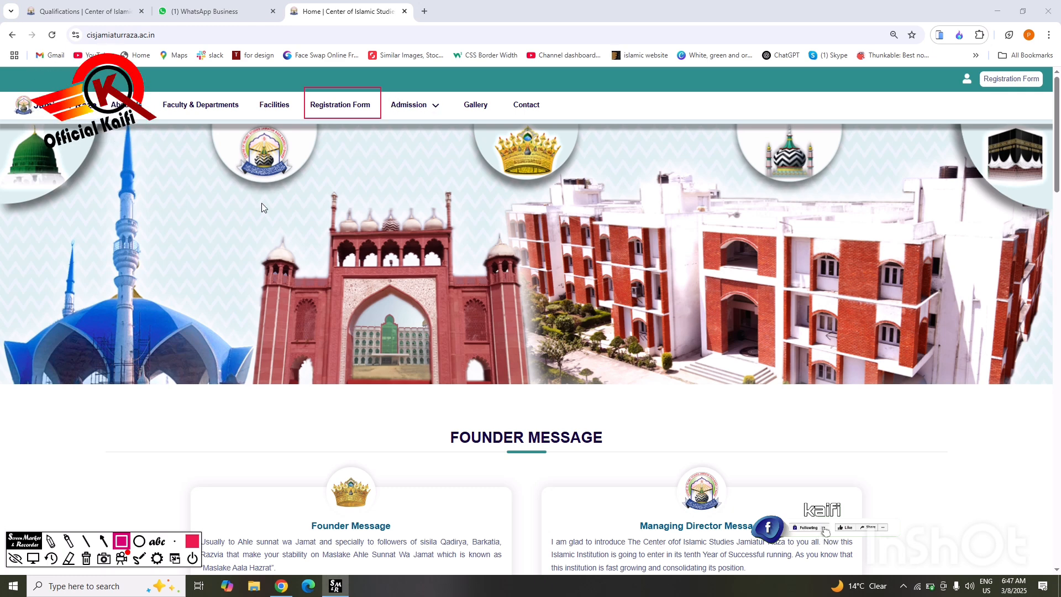
left_click(33, 558)
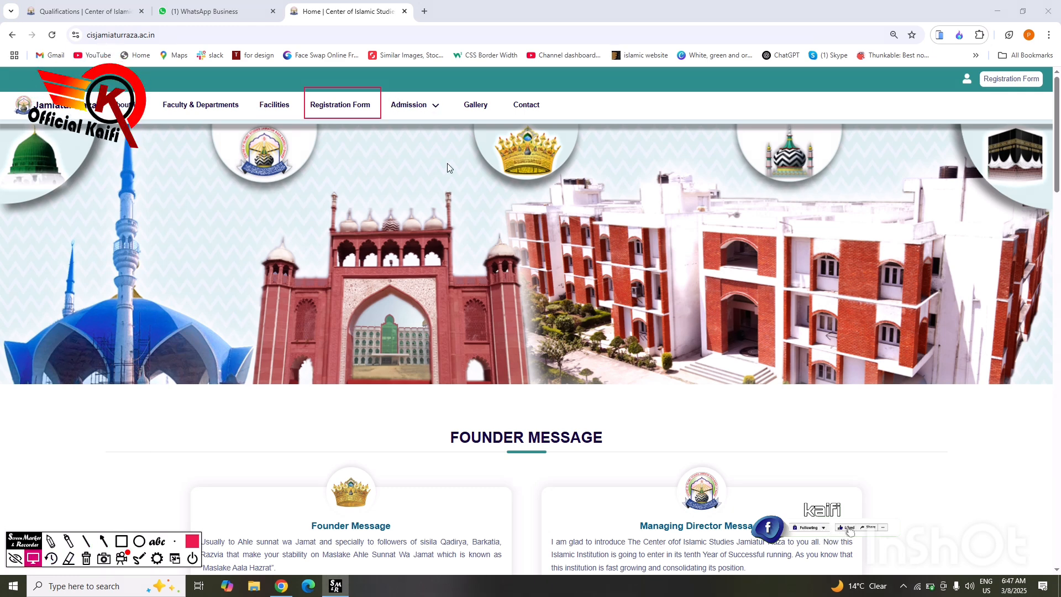
Step: Look over the Admission options, including How To Register, Prospectus and Qualifications
left_click(434, 105)
mouse_move(439, 136)
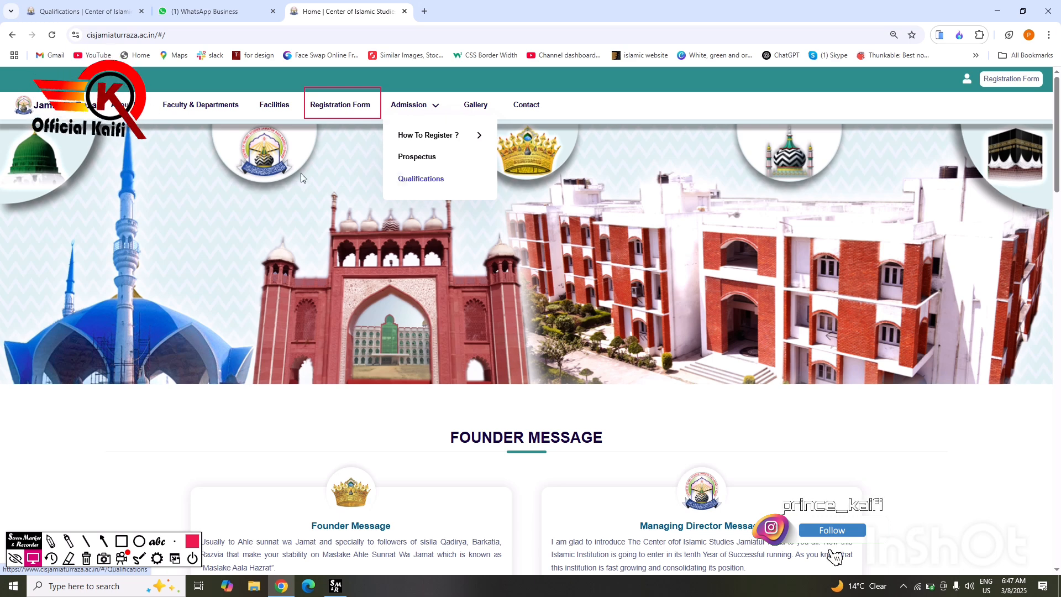
mouse_move(420, 111)
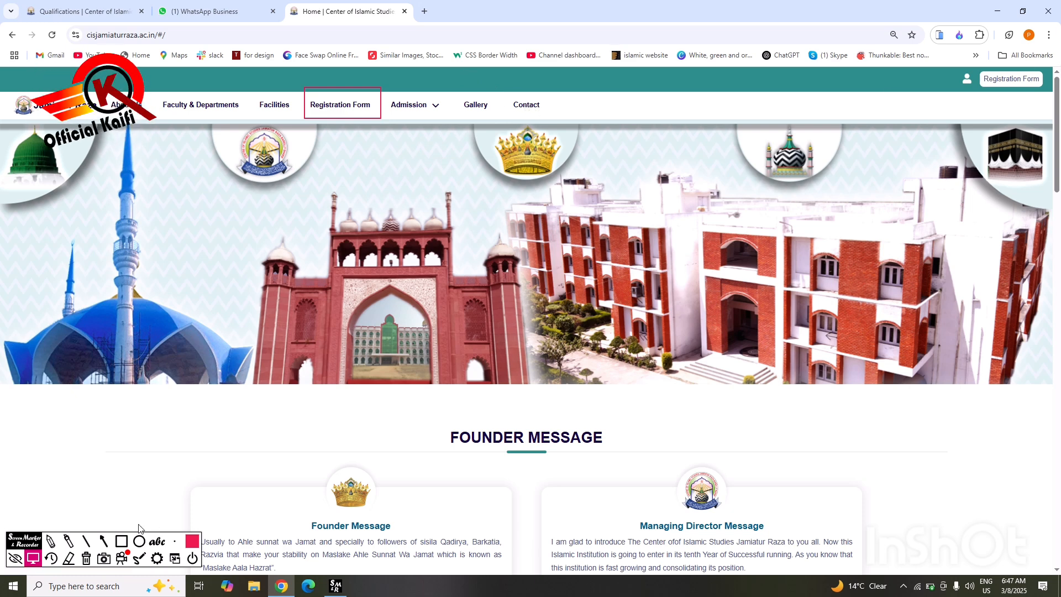
Step: Clear the existing marking and frame both Registration Form links in the page header with red rectangles
left_click(87, 559)
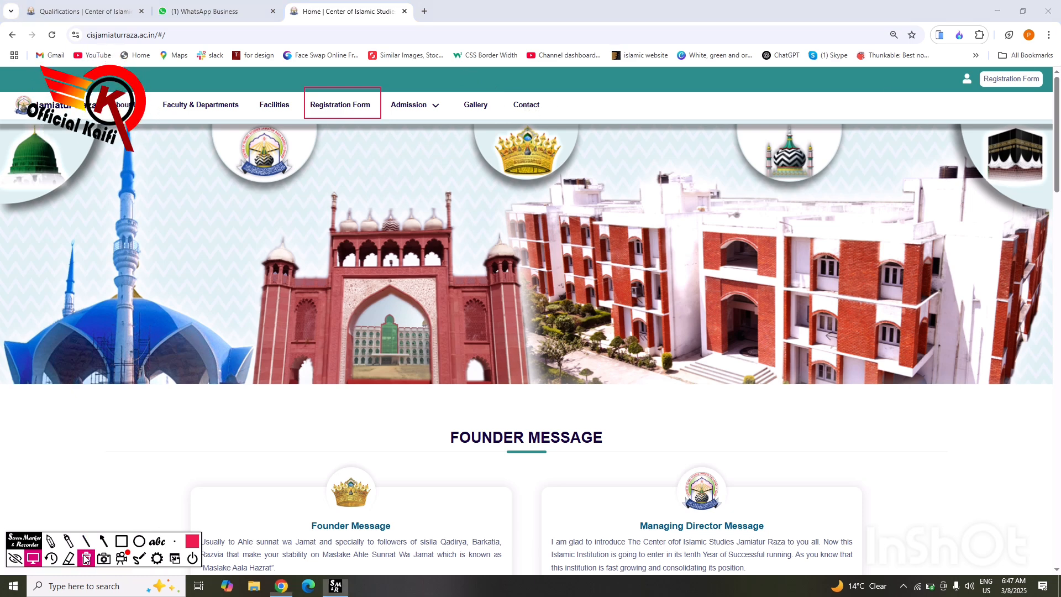
left_click(122, 542)
mouse_move(298, 81)
left_mouse_down()
mouse_move(378, 109)
mouse_move(386, 125)
left_mouse_up()
mouse_move(974, 69)
left_mouse_down()
mouse_move(998, 99)
mouse_move(1058, 110)
mouse_move(1055, 97)
left_mouse_up()
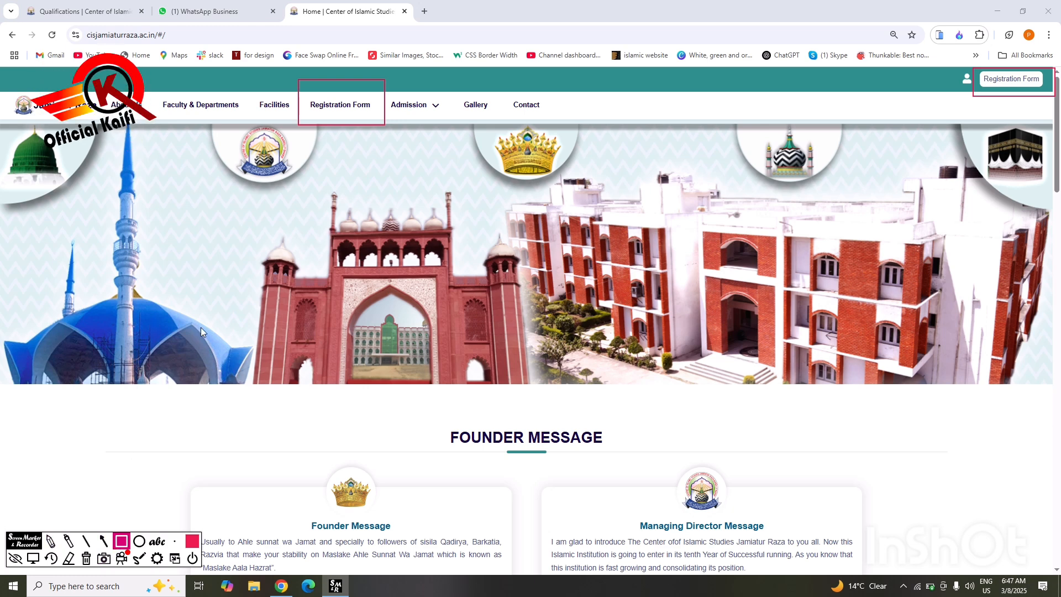
left_click(33, 558)
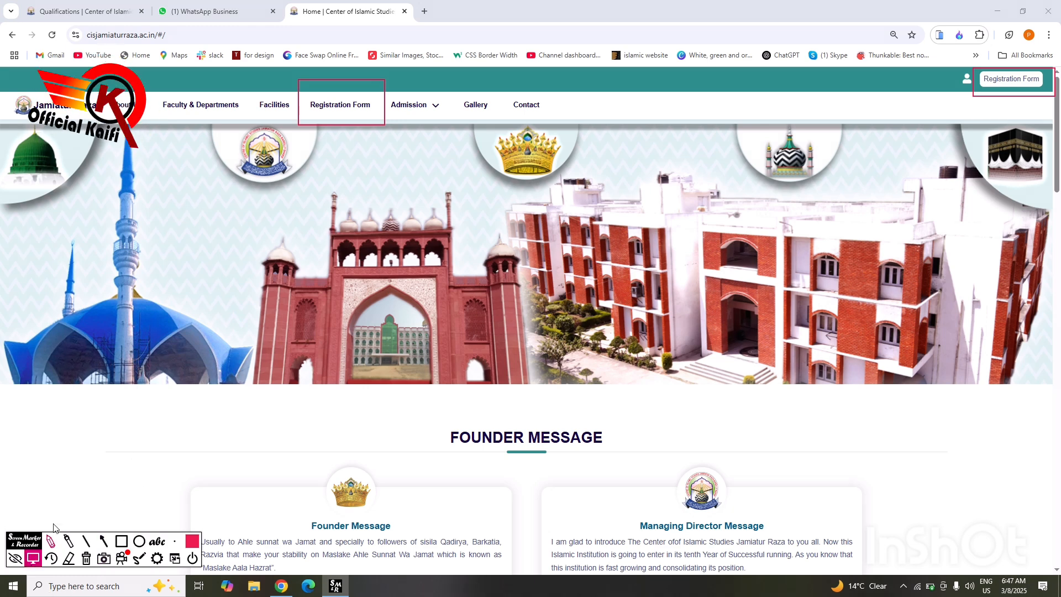
Step: Open the registration form choices and frame the Study At Jamiatur Raza dialog, its title and the Darse Nizami and Hifz options
left_click(349, 110)
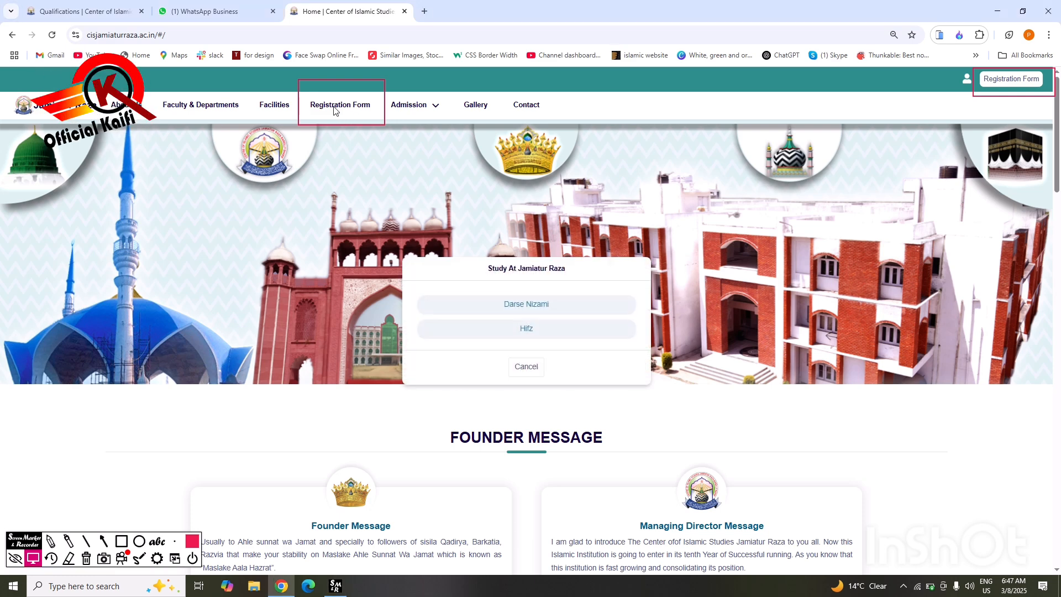
left_click(122, 541)
mouse_move(393, 244)
left_mouse_down()
mouse_move(464, 341)
mouse_move(653, 399)
left_mouse_up()
left_click_drag(473, 255, 587, 280)
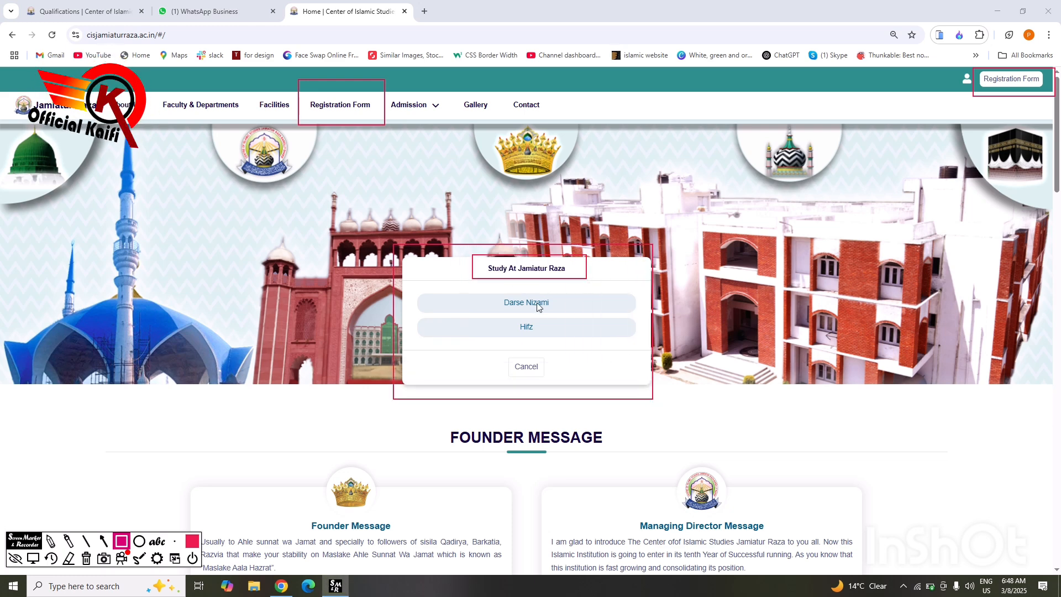
mouse_move(482, 292)
left_mouse_down()
mouse_move(563, 332)
mouse_move(567, 320)
mouse_move(559, 351)
mouse_move(567, 341)
left_mouse_up()
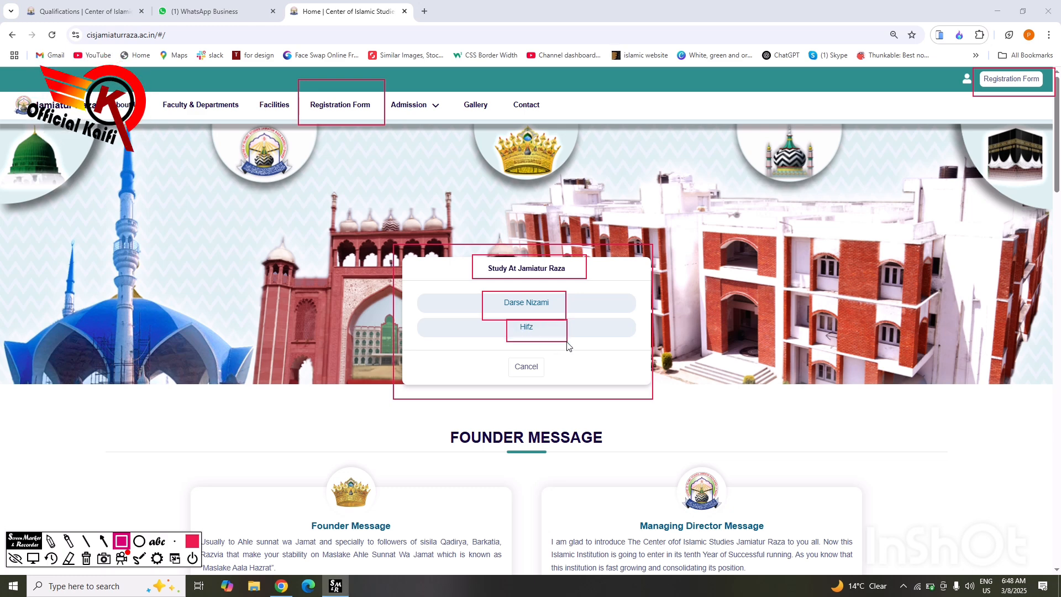
Step: Erase all on-screen markings and open the Hifz registration form
left_click(525, 302)
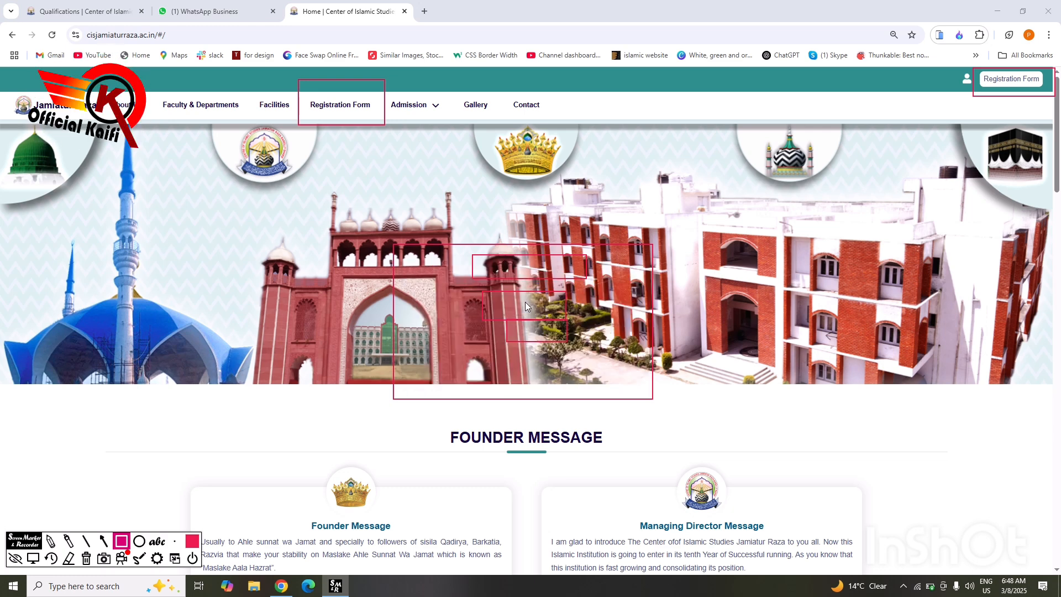
left_click(87, 559)
left_click(33, 558)
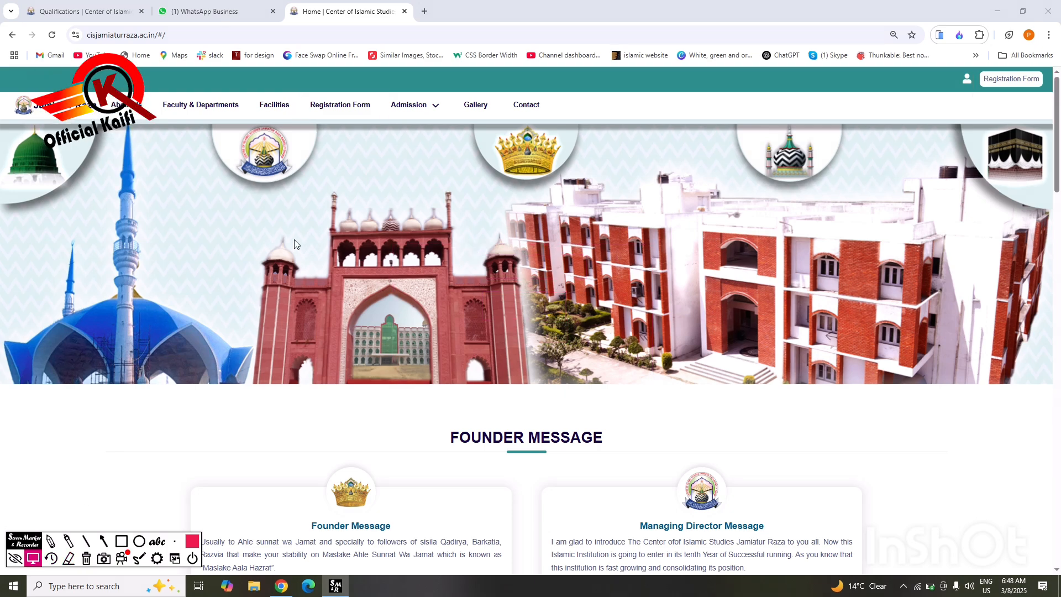
left_click(361, 110)
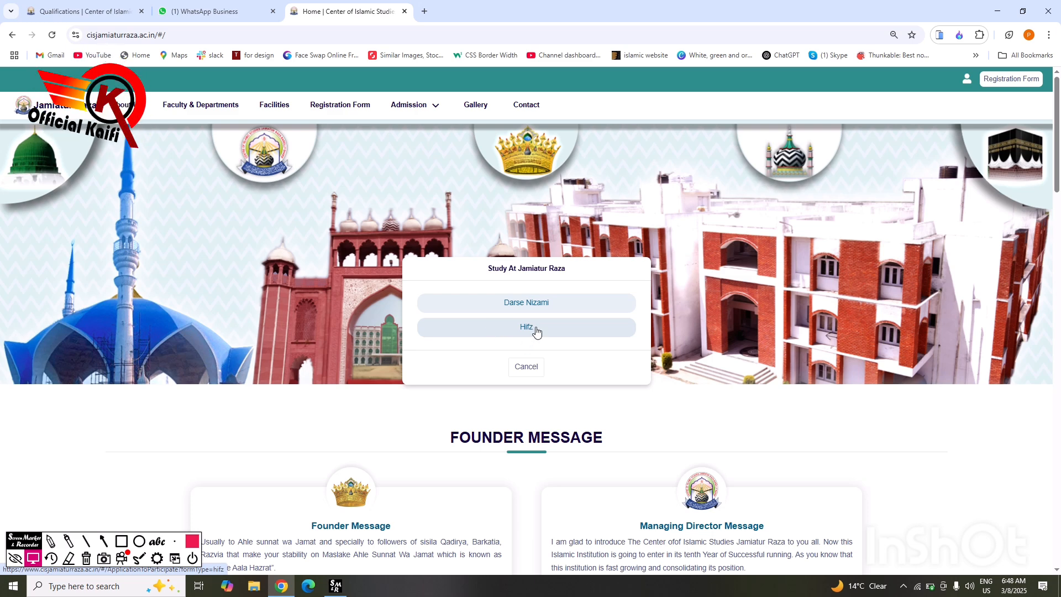
left_click(536, 331)
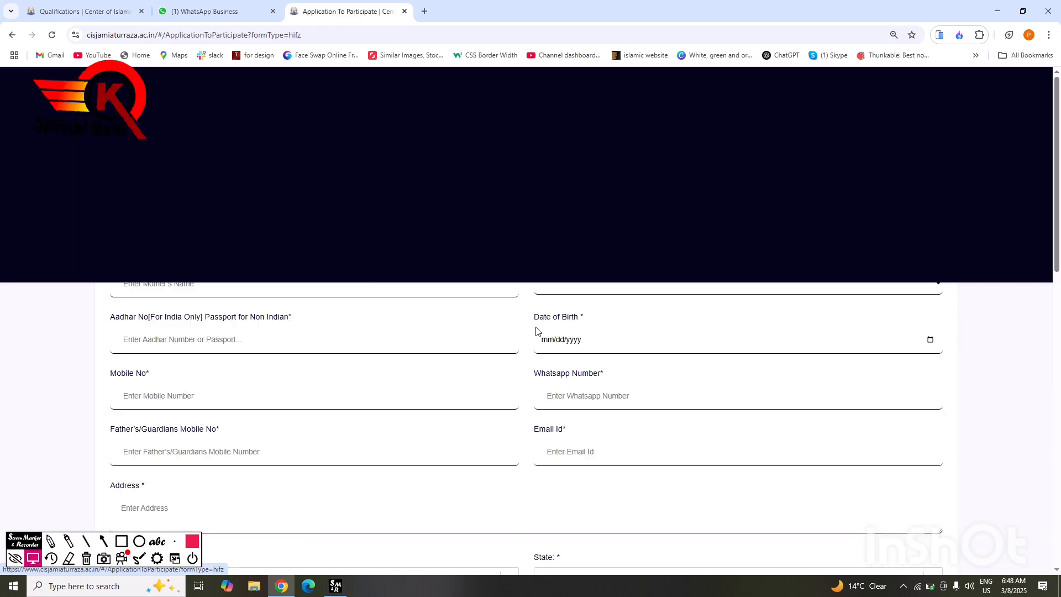
Step: Skim the Hifz application form from its header and applicant details down to the document uploads
scroll(498, 319, "down", 10)
scroll(512, 326, "down", 5)
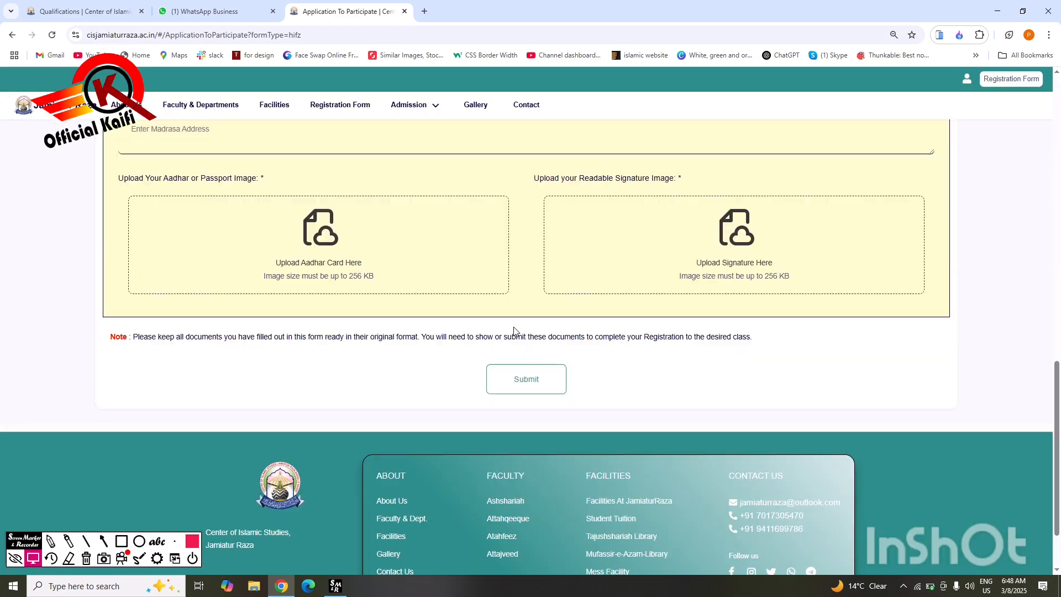
scroll(511, 329, "up", 15)
scroll(428, 329, "down", 5)
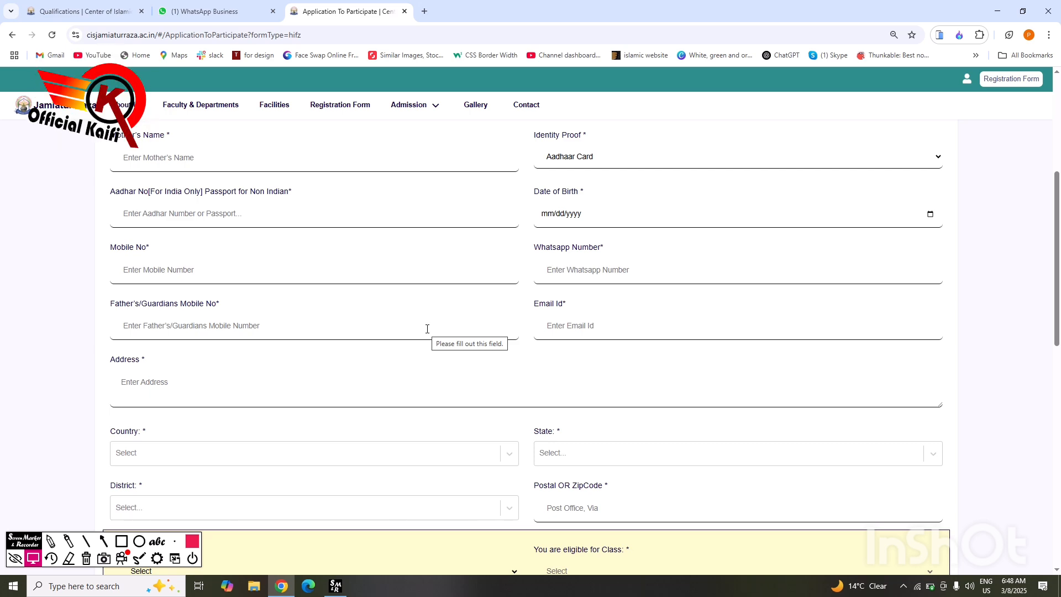
scroll(427, 330, "up", 5)
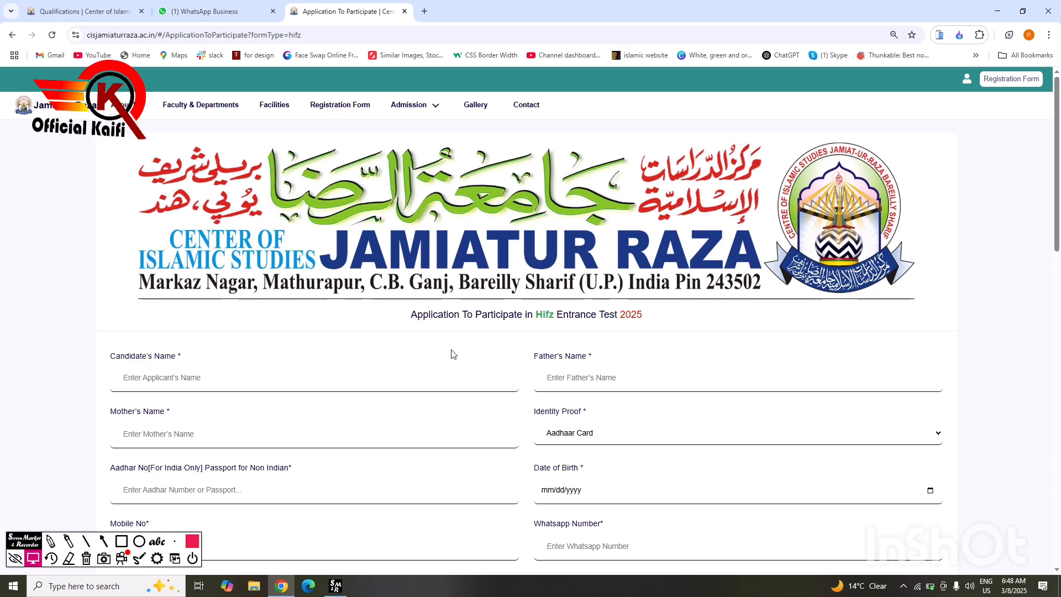
scroll(498, 355, "down", 5)
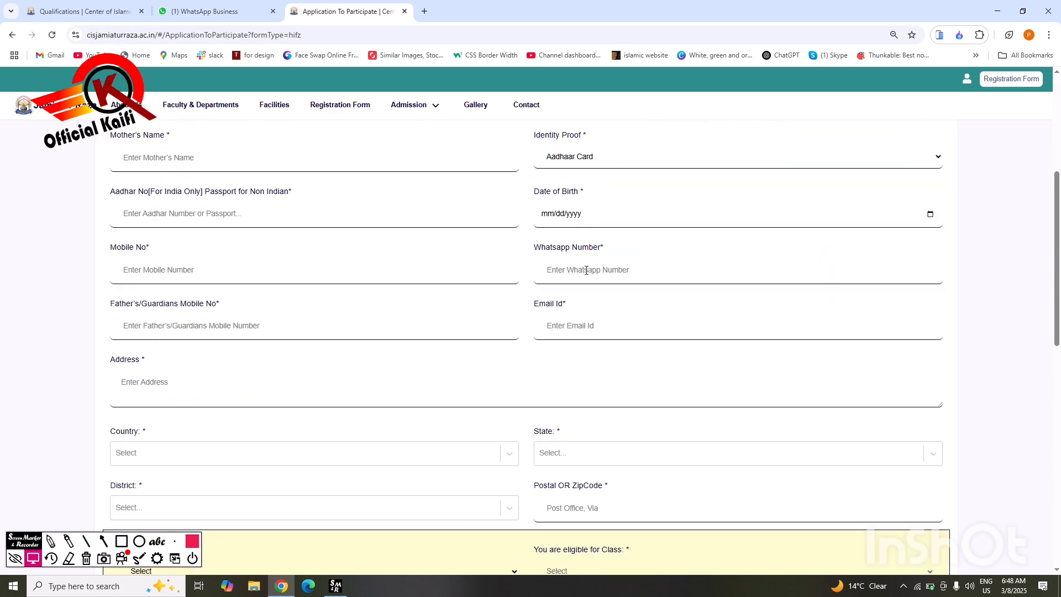
scroll(495, 293, "up", 5)
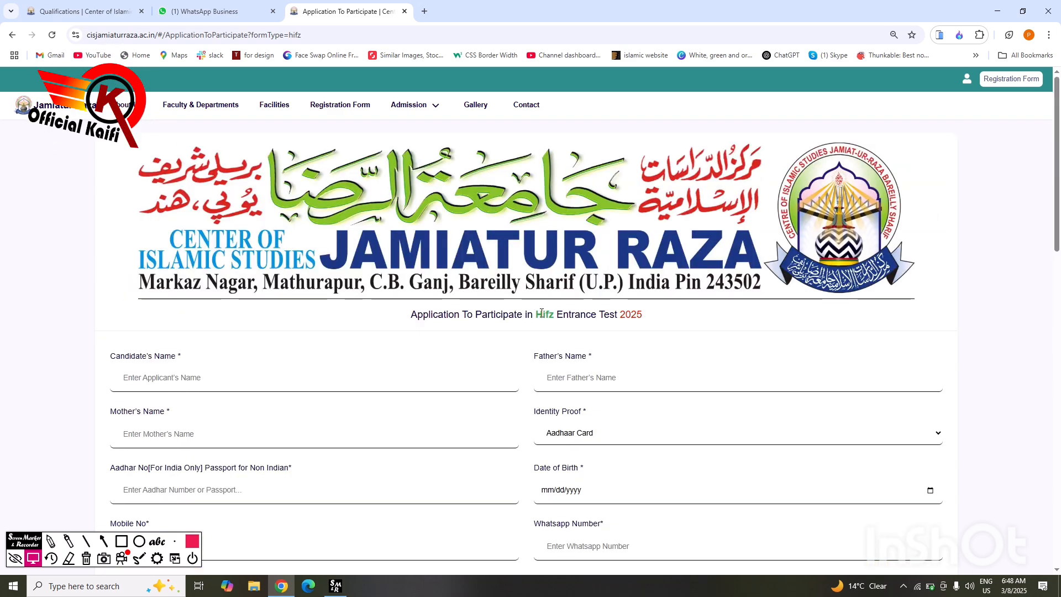
Step: Review the Hifz Entrance Test 2025 title, the address fields, the previous madrasa section and the submission note
left_click_drag(535, 314, 666, 324)
scroll(673, 335, "down", 5)
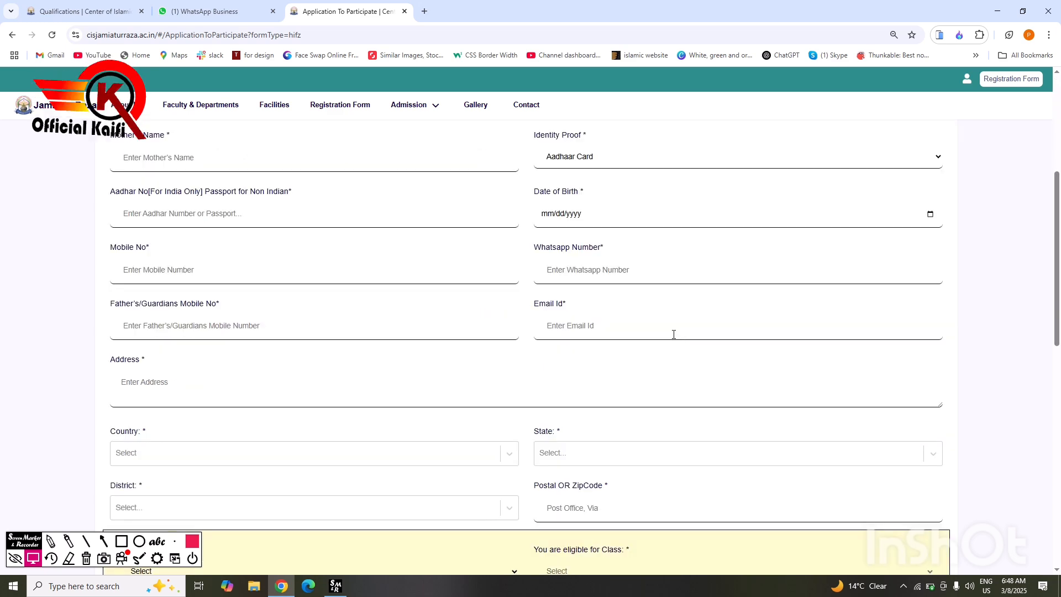
scroll(555, 408, "down", 5)
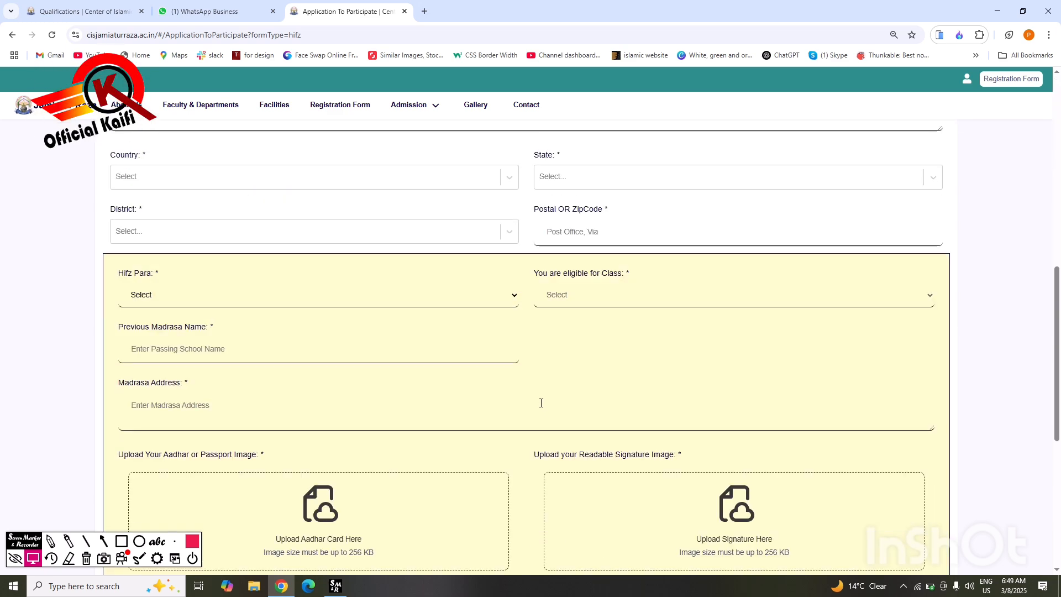
scroll(541, 403, "down", 5)
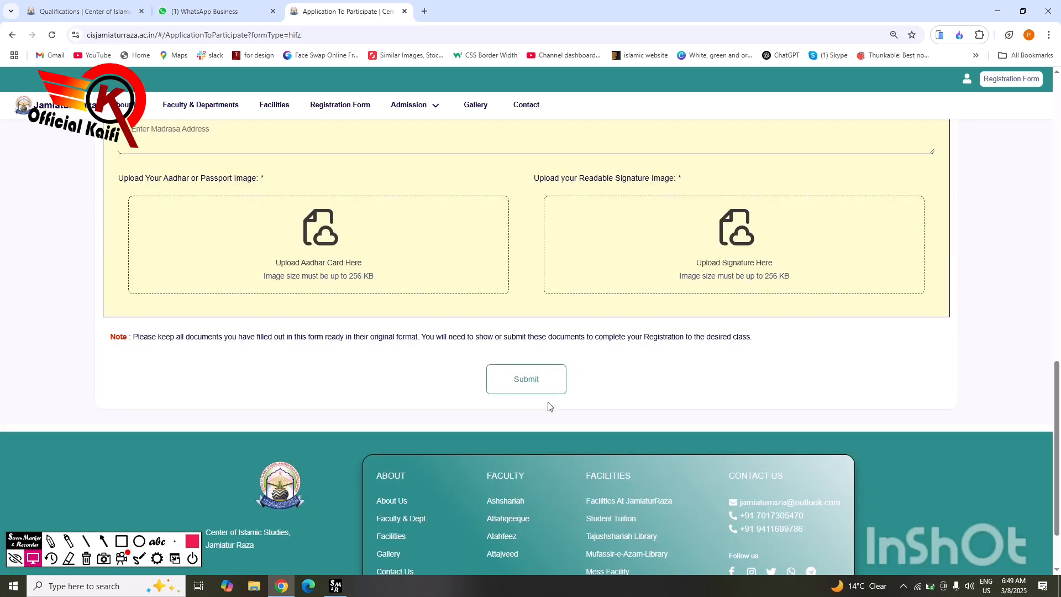
scroll(549, 406, "up", 10)
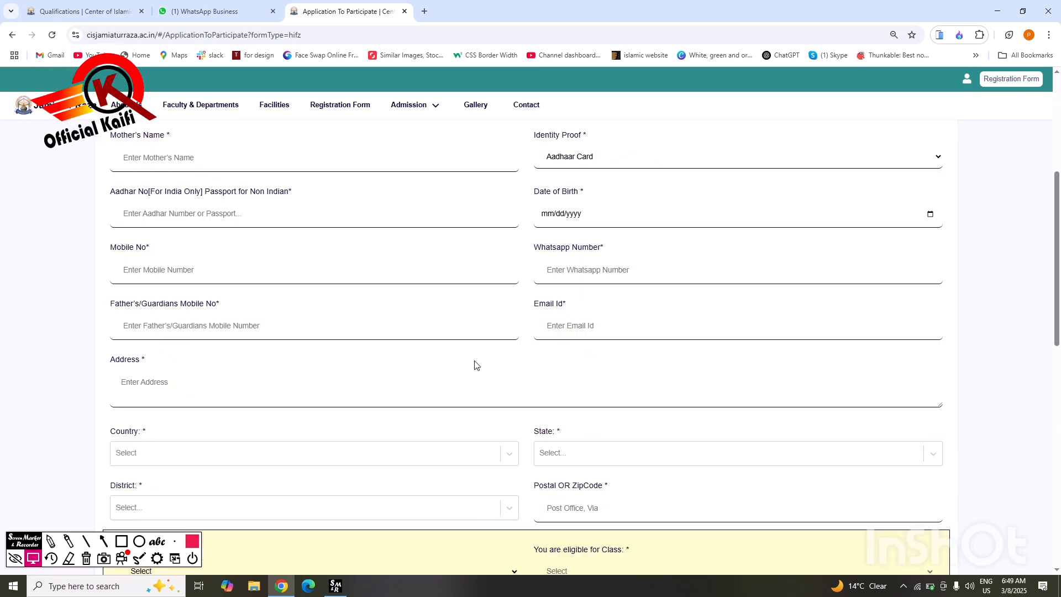
scroll(476, 365, "down", 5)
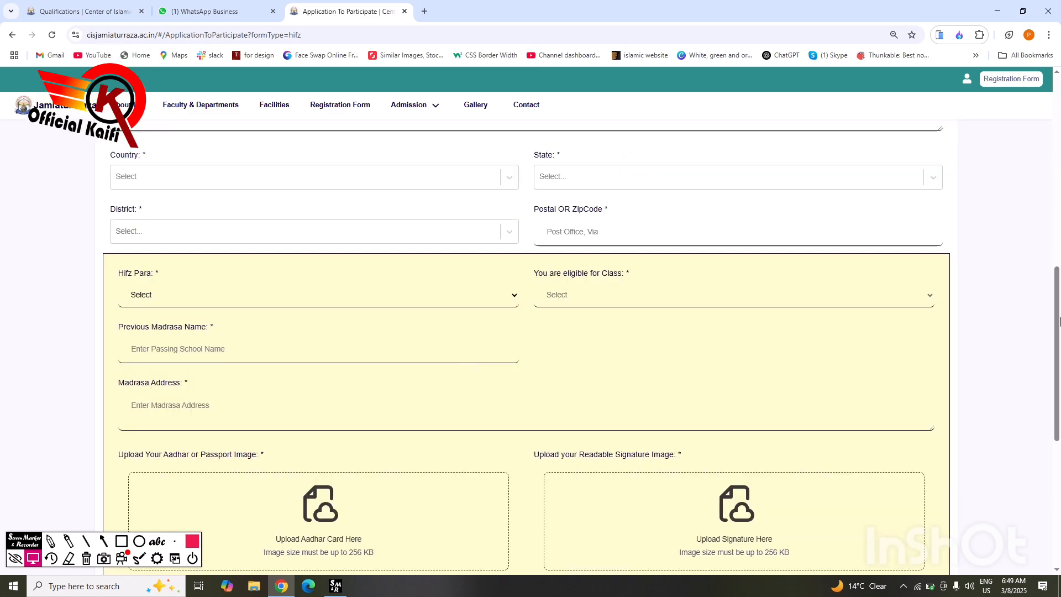
left_click_drag(1058, 364, 1058, 387)
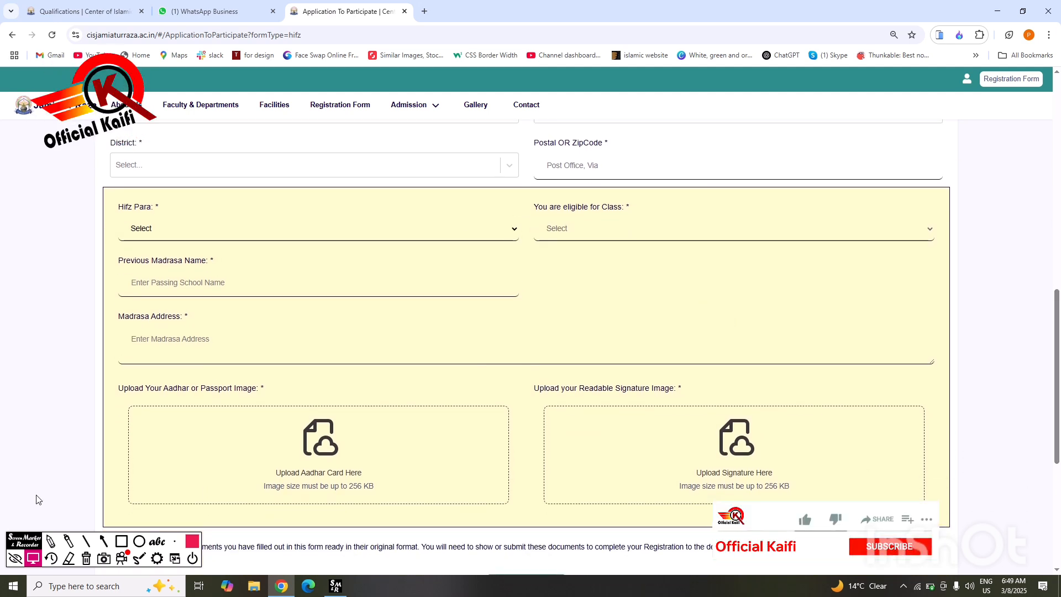
Step: Frame the Hifz Para field with a red rectangle
left_click(121, 541)
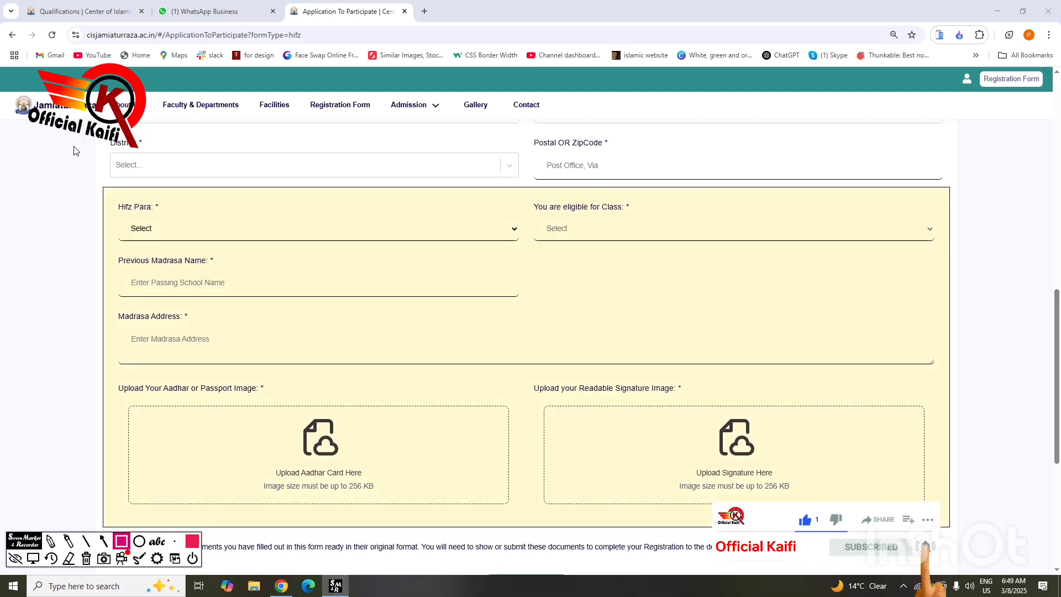
mouse_move(91, 179)
left_mouse_down()
mouse_move(331, 266)
mouse_move(502, 265)
mouse_move(528, 255)
left_mouse_up()
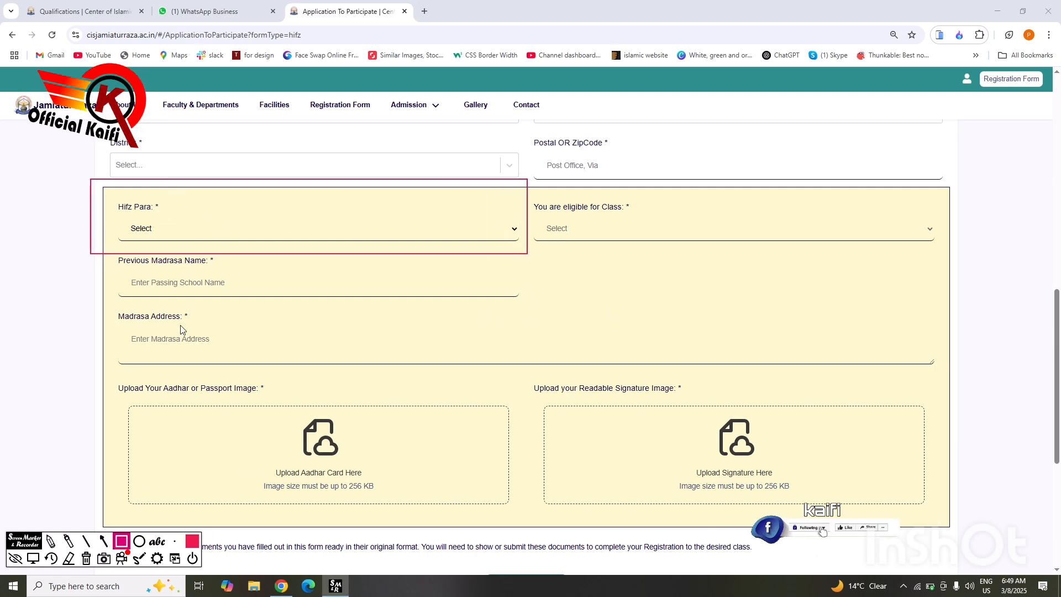
left_click(33, 559)
Step: Try the Hifz Para options 0 to 4 Para and 5 to 10 Para, and leave the field on 0 to 4 Para
left_click(516, 231)
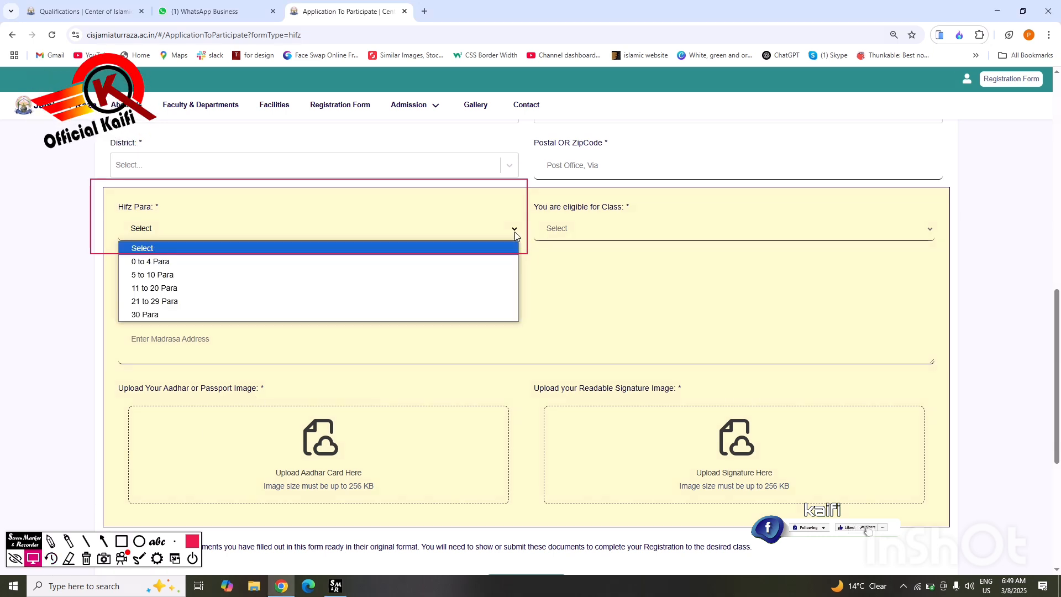
left_click(153, 266)
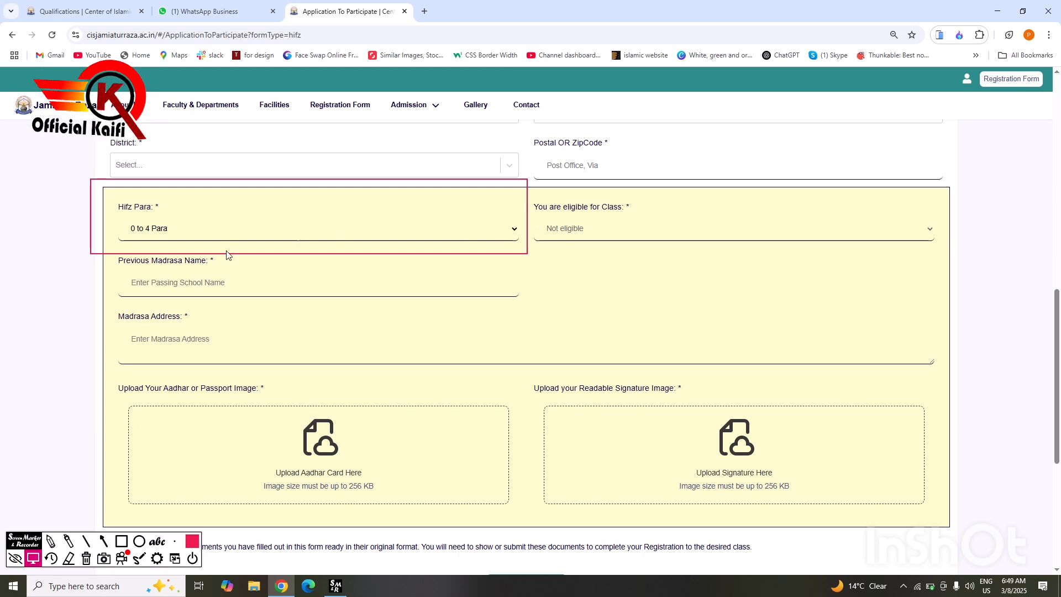
left_click(500, 231)
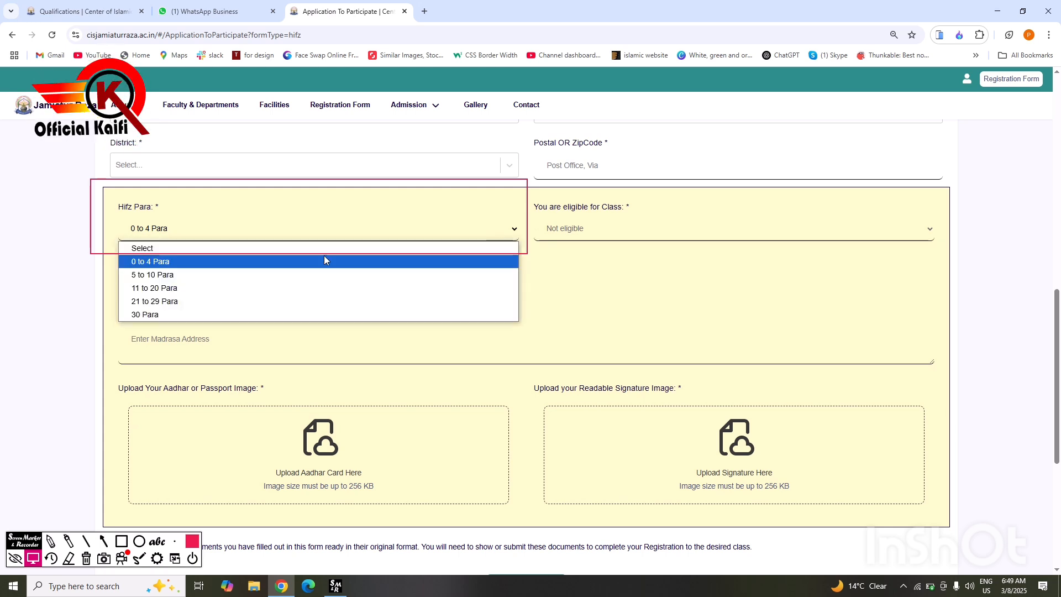
left_click(205, 274)
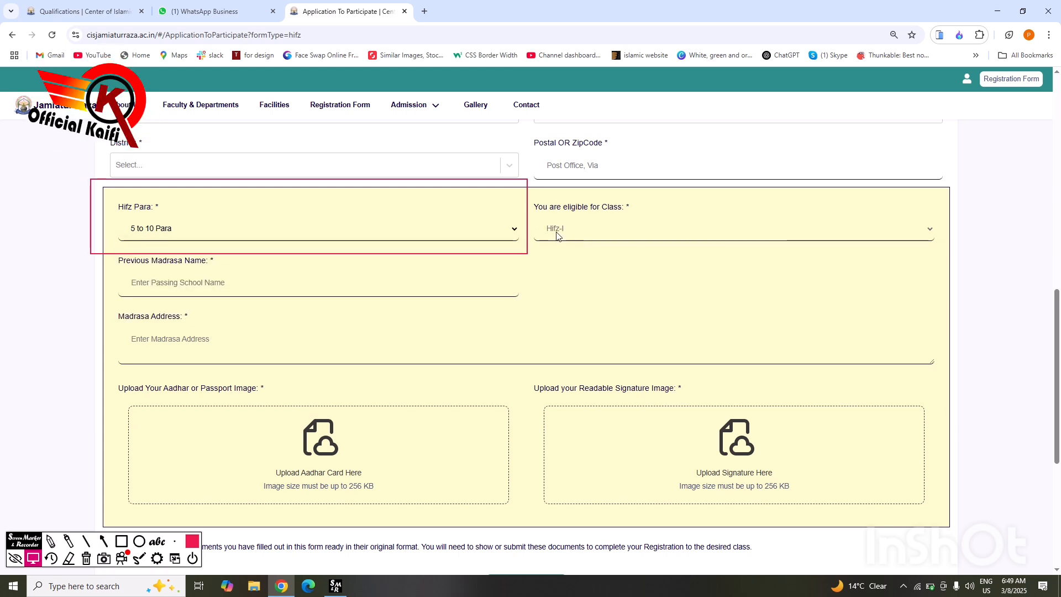
left_click(497, 231)
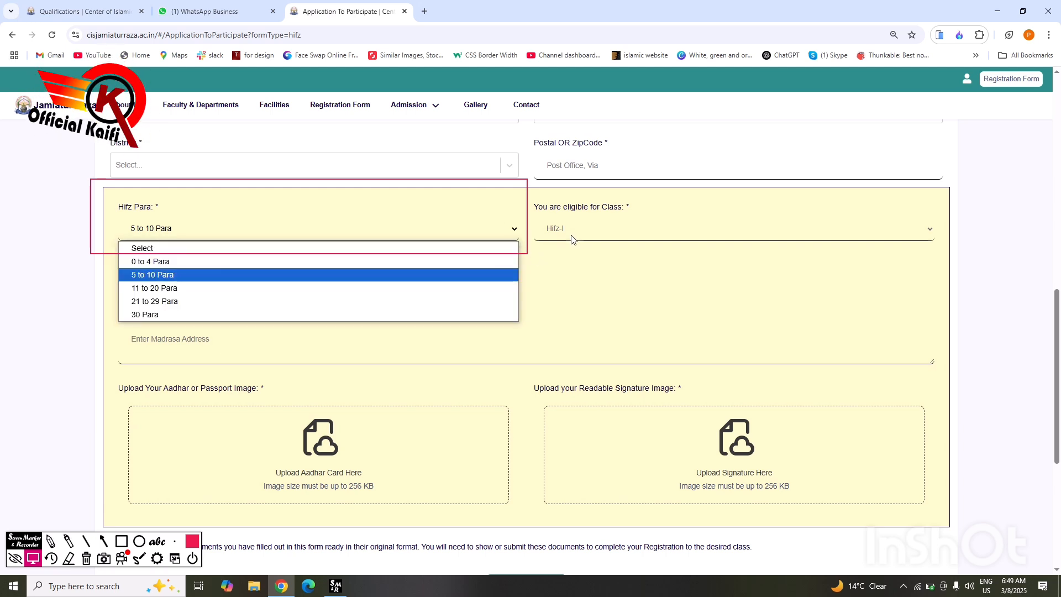
left_click(155, 262)
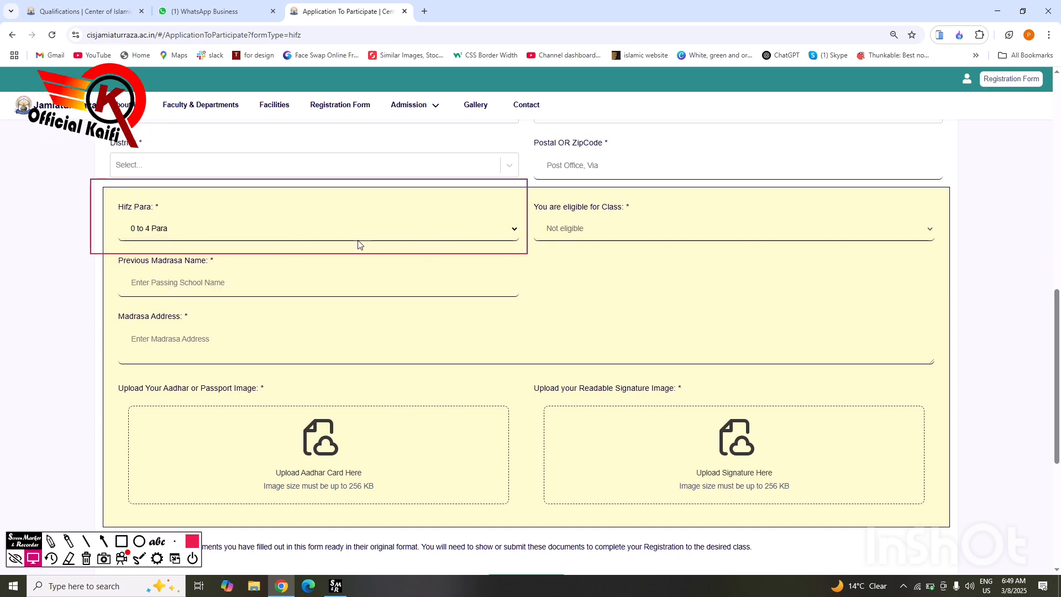
Step: Erase the red rectangle and skim the Hifz form between its submission note and its header
scroll(239, 116, "up", 5)
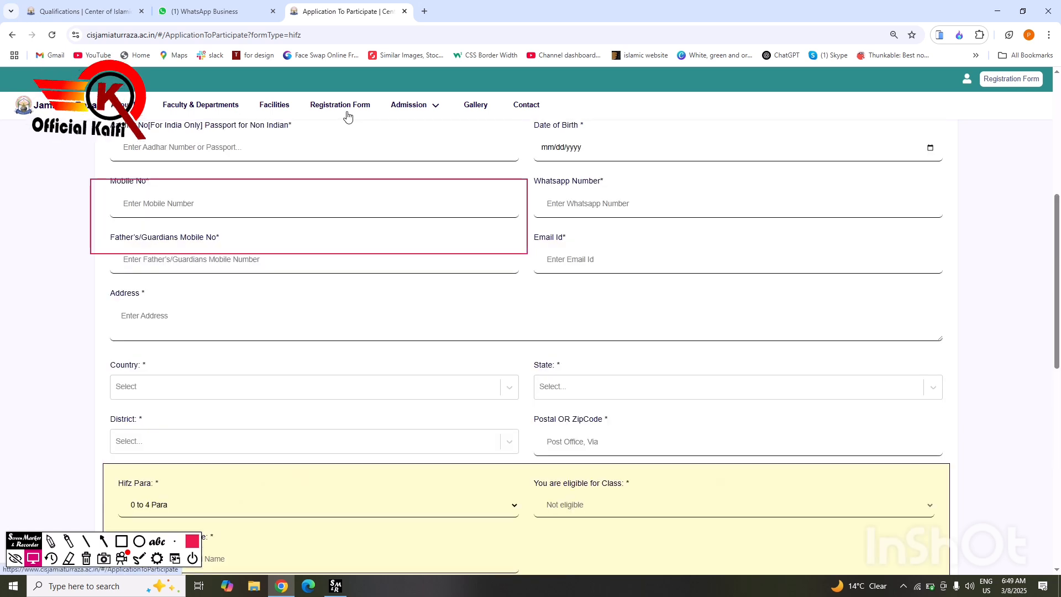
mouse_move(433, 113)
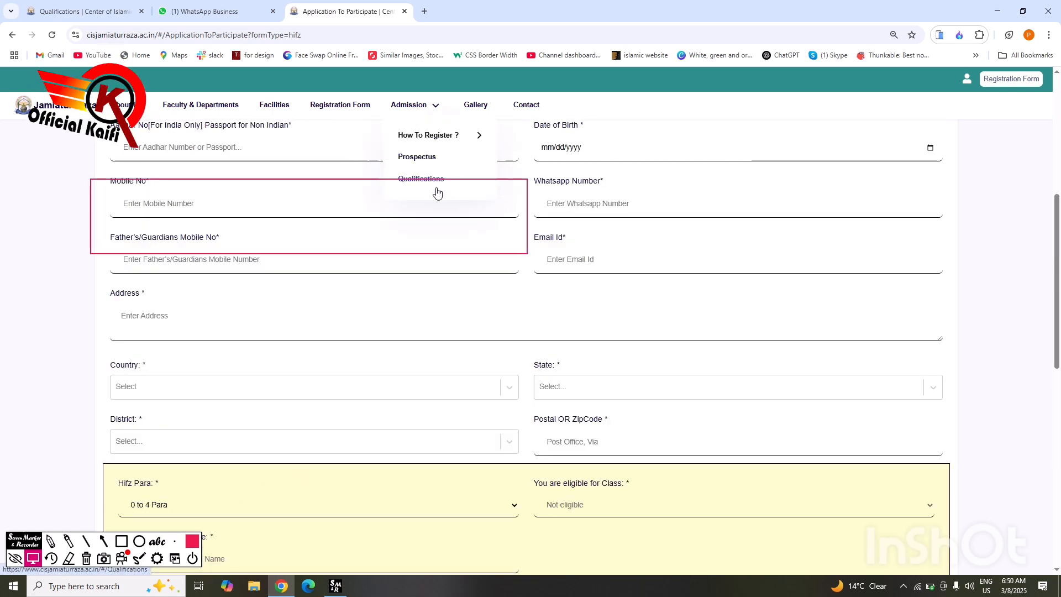
left_click(86, 560)
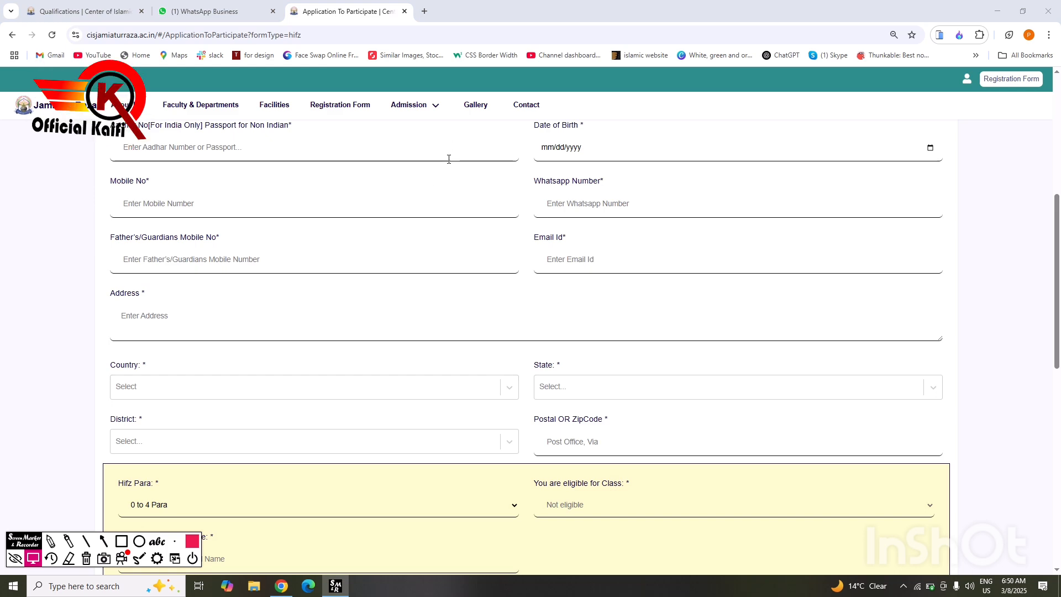
scroll(450, 252, "down", 10)
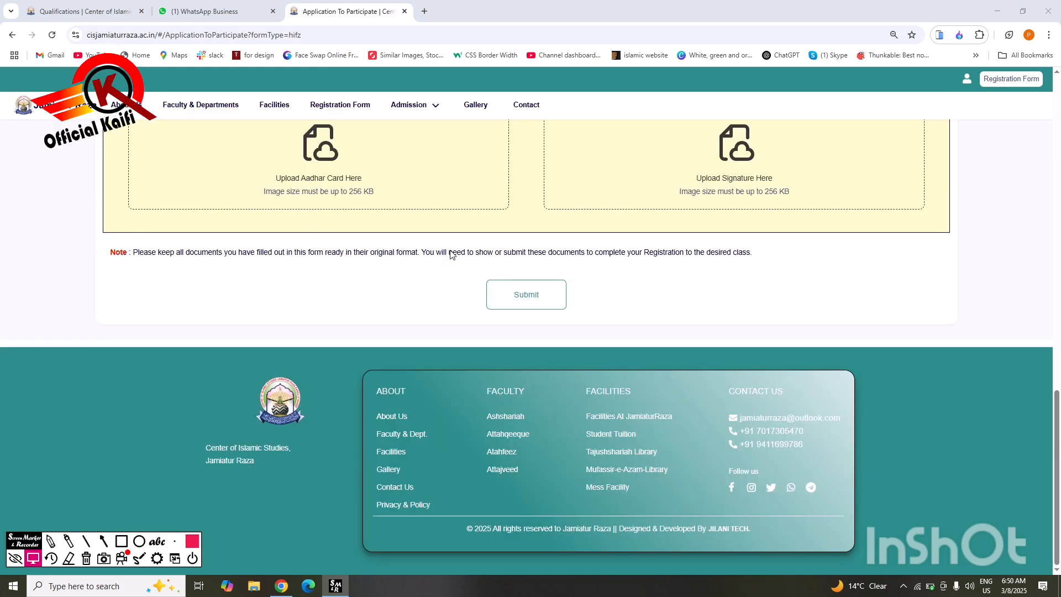
scroll(450, 254, "up", 5)
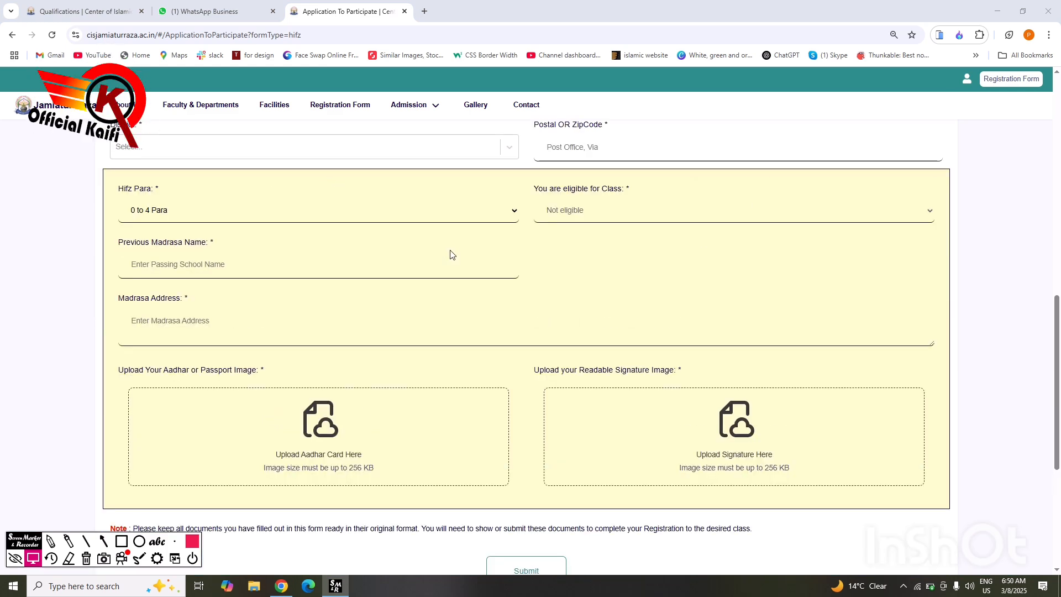
scroll(451, 254, "up", 13)
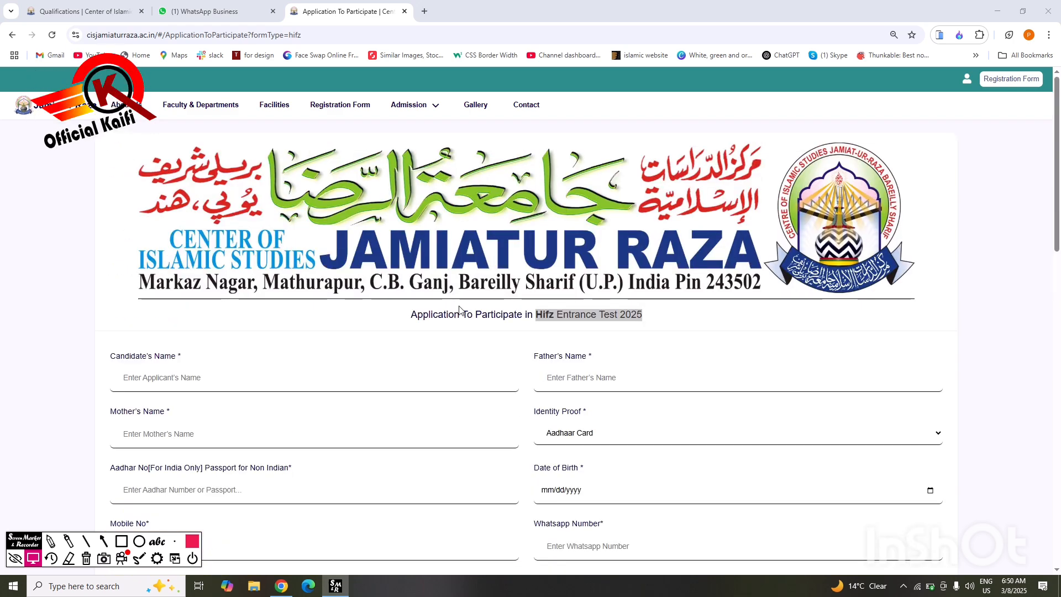
scroll(459, 307, "down", 10)
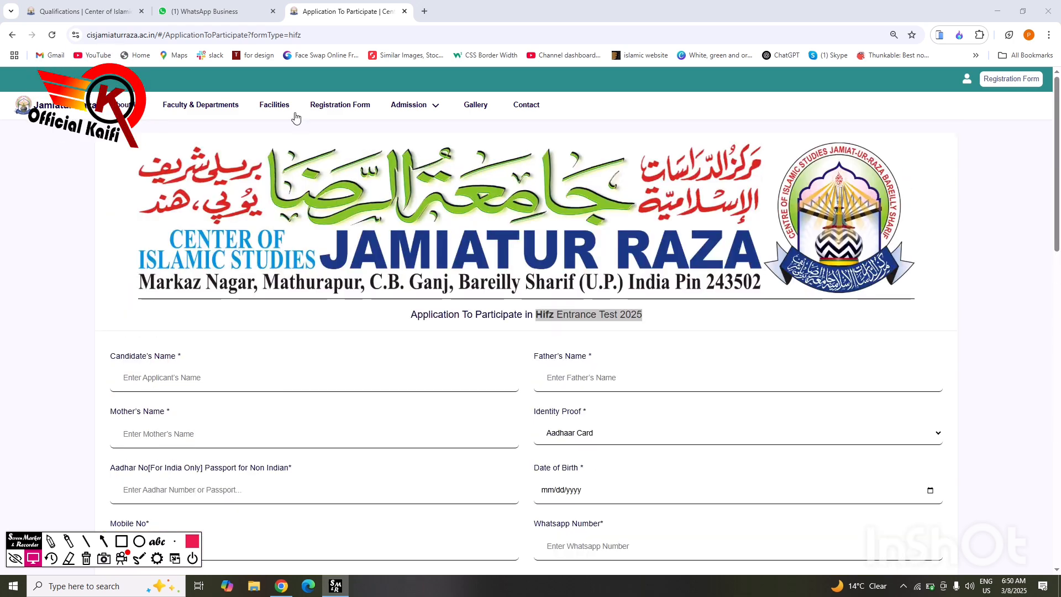
Step: Open the Darse Nizami registration form and check its title
left_click(349, 107)
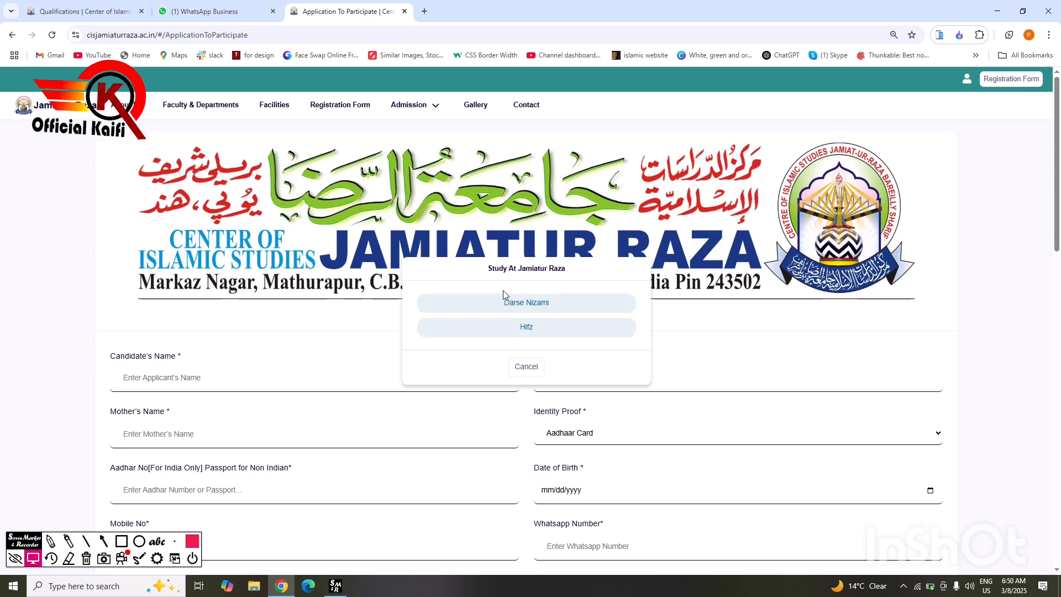
left_click(551, 313)
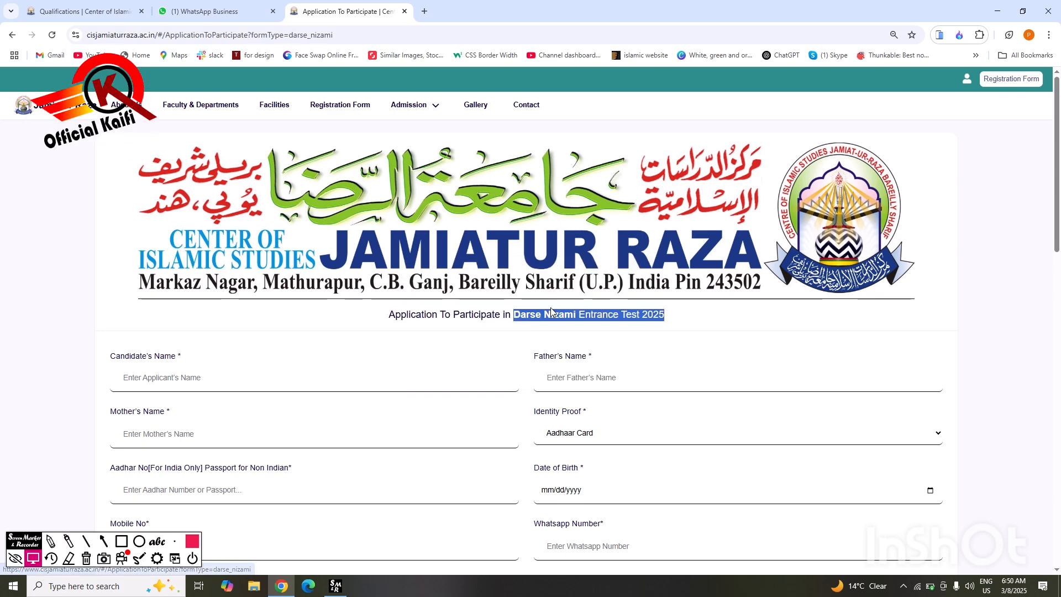
scroll(543, 307, "down", 5)
scroll(545, 283, "up", 5)
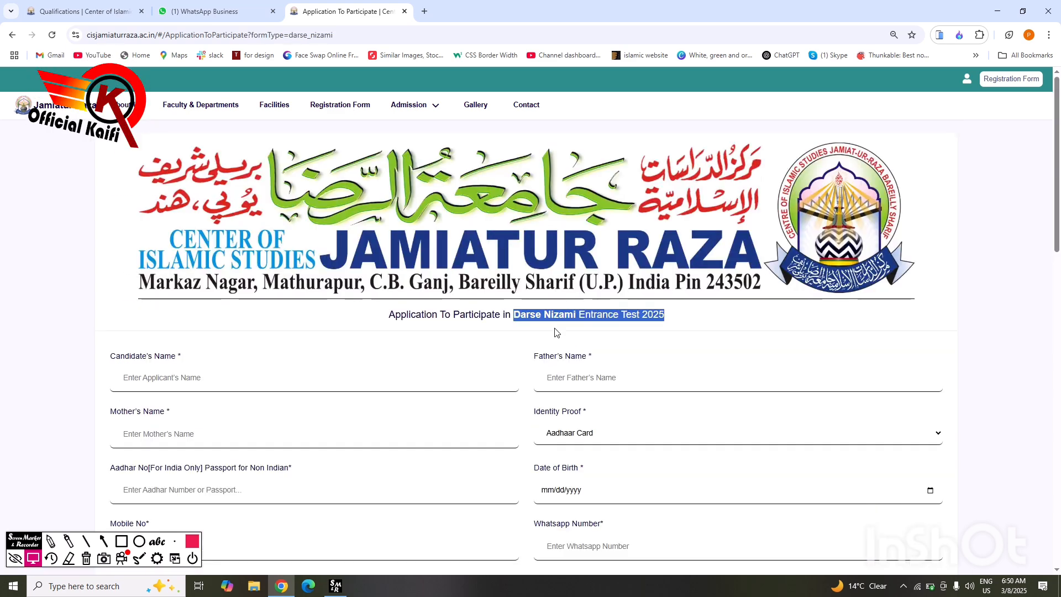
Step: Frame the Darse Nizami Entrance Test 2025 title with a red rectangle and erase it again
left_click(122, 542)
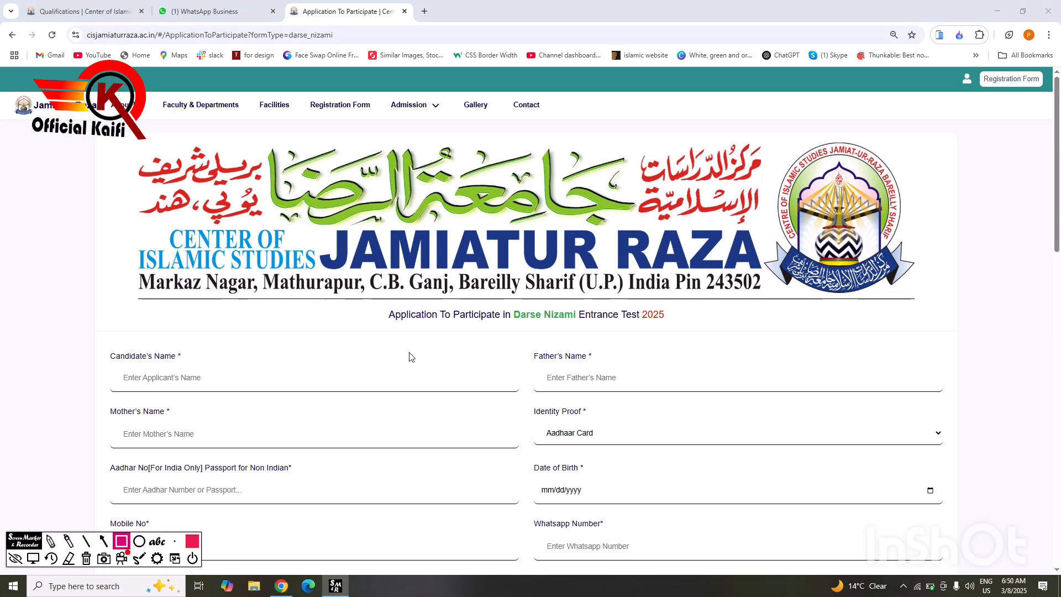
left_click_drag(383, 304, 689, 331)
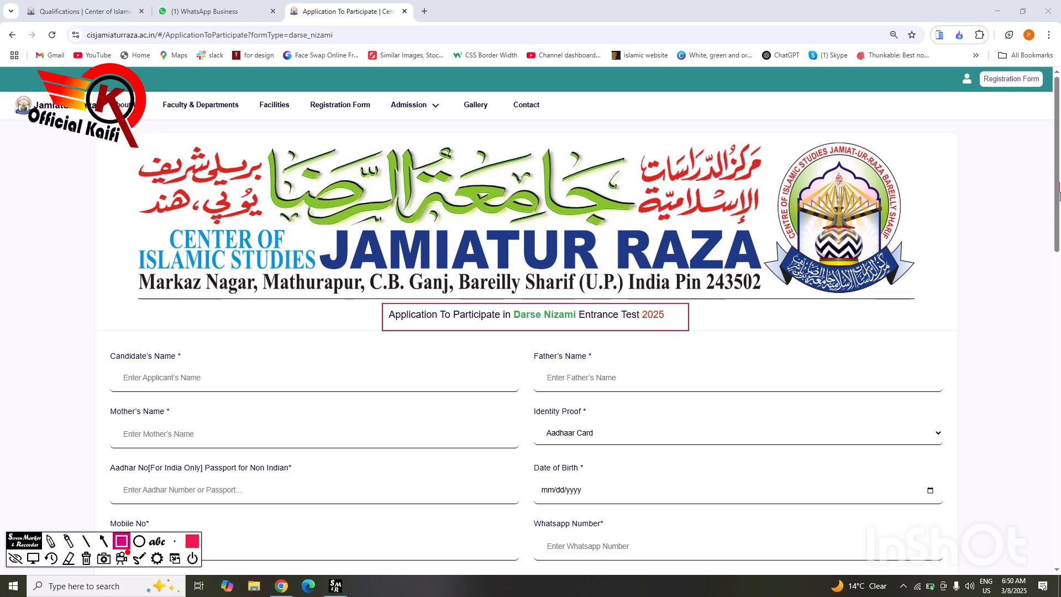
left_click(86, 558)
Step: Frame the Candidate's Name and Father's Name fields with red rectangles and return to normal pointer mode
mouse_move(103, 347)
left_mouse_down()
mouse_move(203, 396)
mouse_move(507, 410)
mouse_move(526, 398)
left_mouse_up()
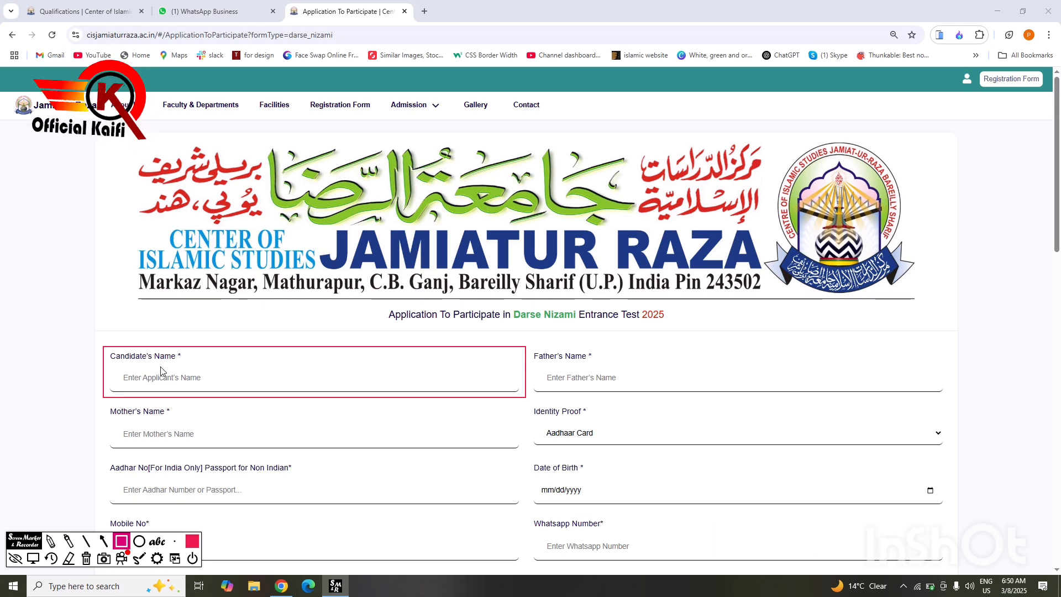
mouse_move(529, 346)
left_mouse_down()
mouse_move(786, 410)
mouse_move(993, 401)
left_mouse_up()
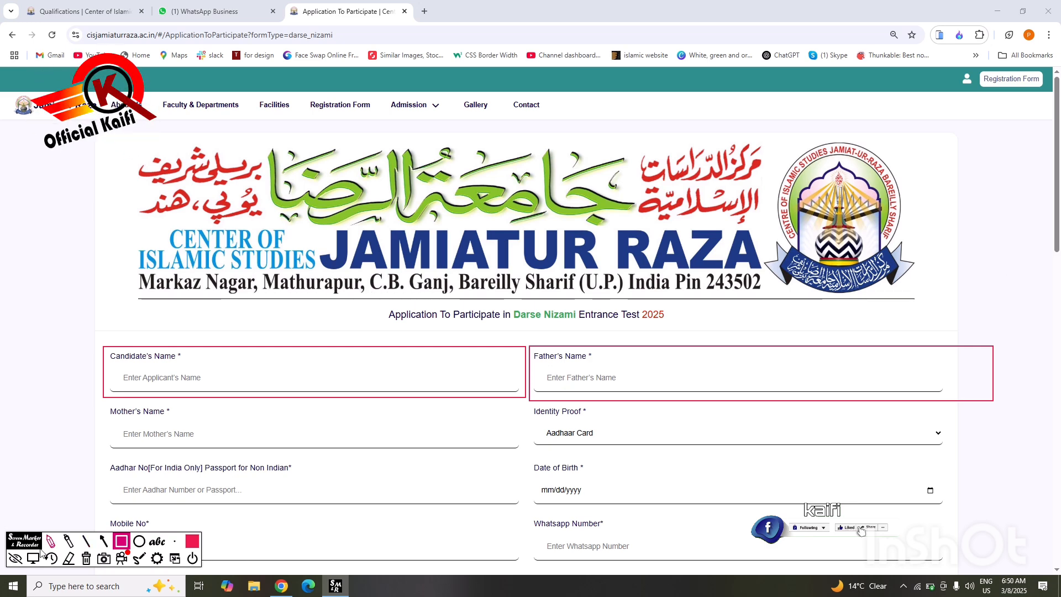
left_click(33, 559)
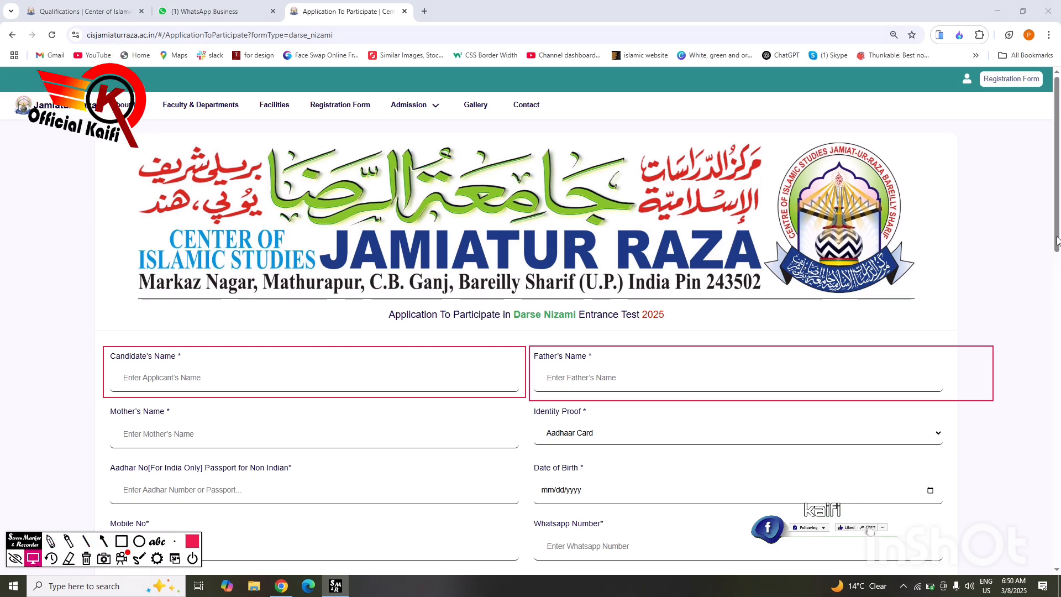
Step: Set Identity Proof to Other, reviewing the Mother's Name, Aadhar number and Date of Birth fields within the red frames
left_click_drag(1058, 241, 1059, 257)
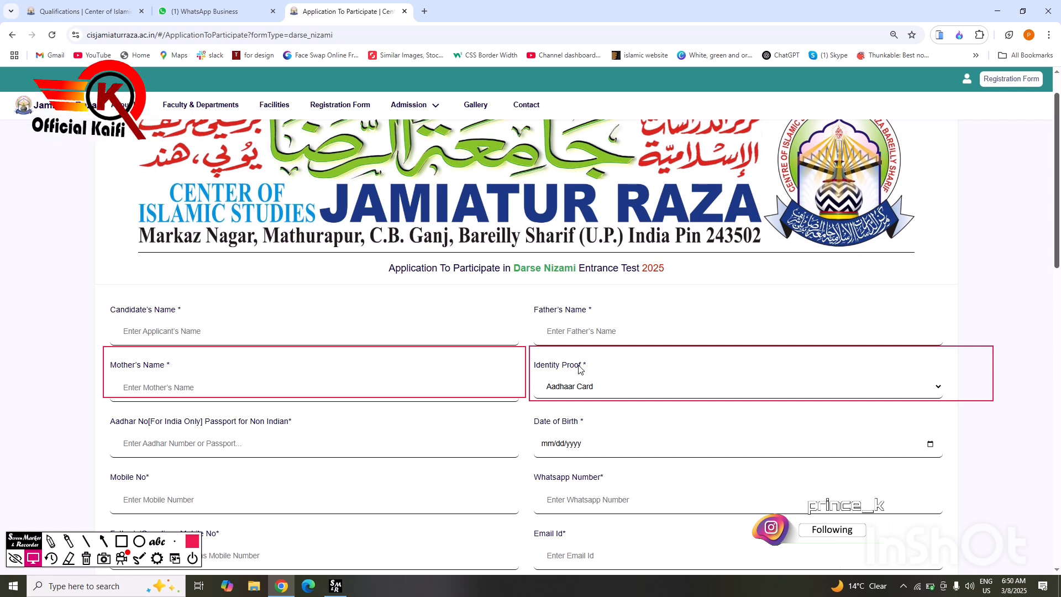
left_click(581, 394)
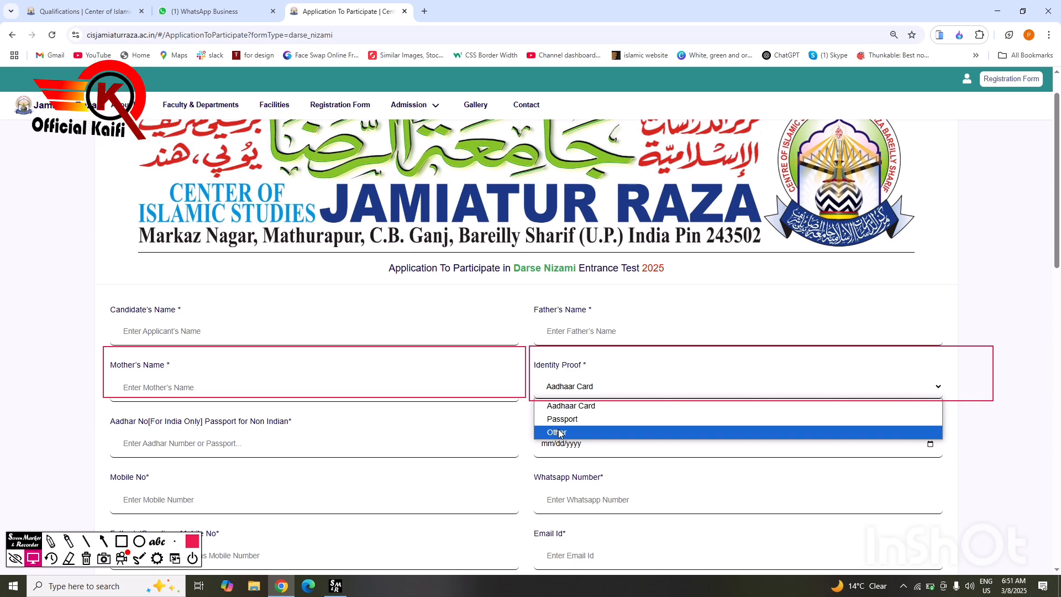
left_click(560, 433)
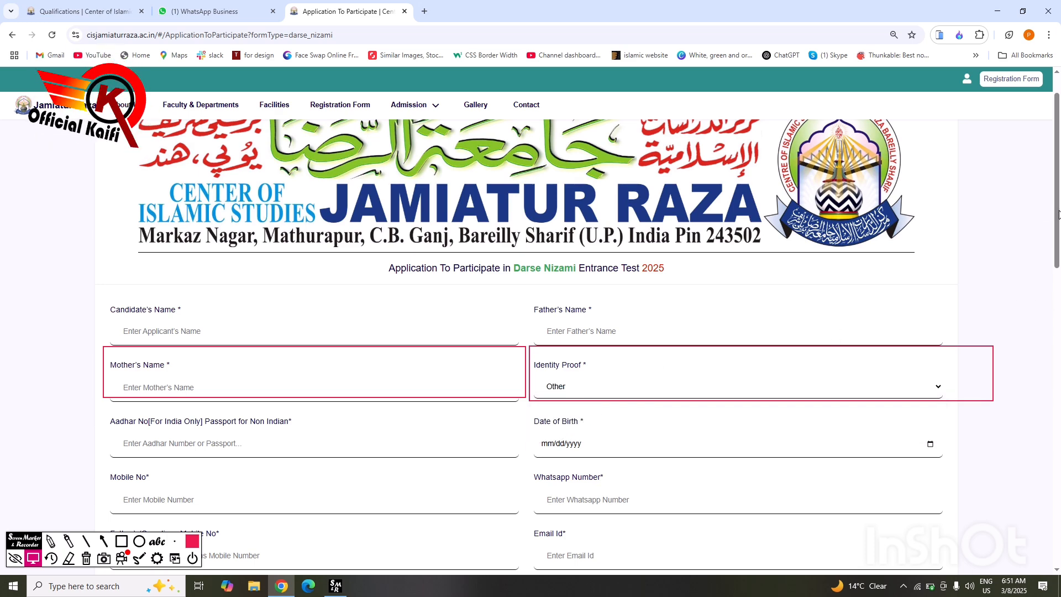
left_click_drag(1058, 214, 1059, 233)
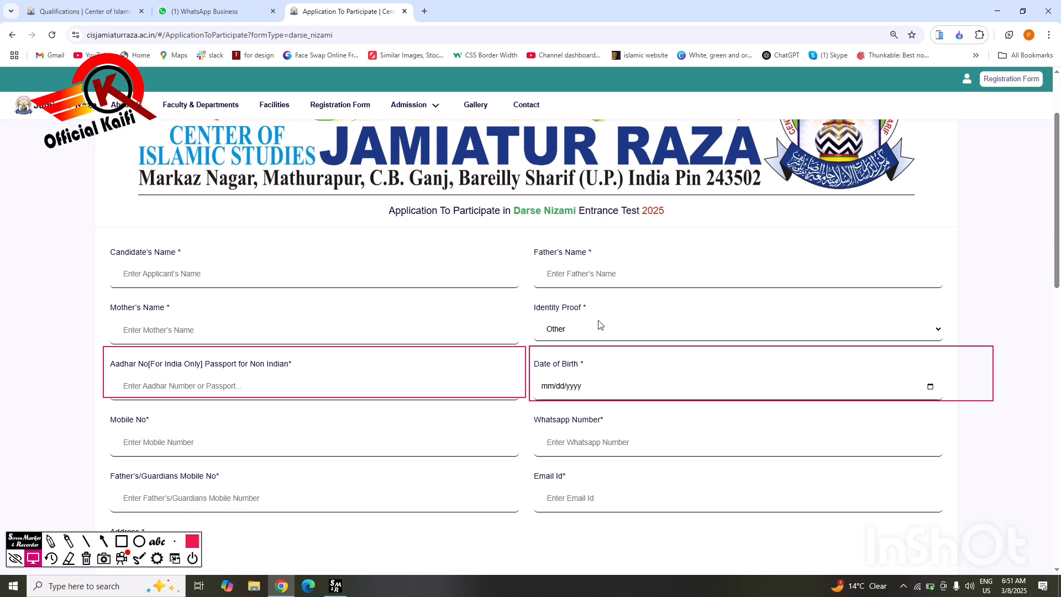
left_click(580, 333)
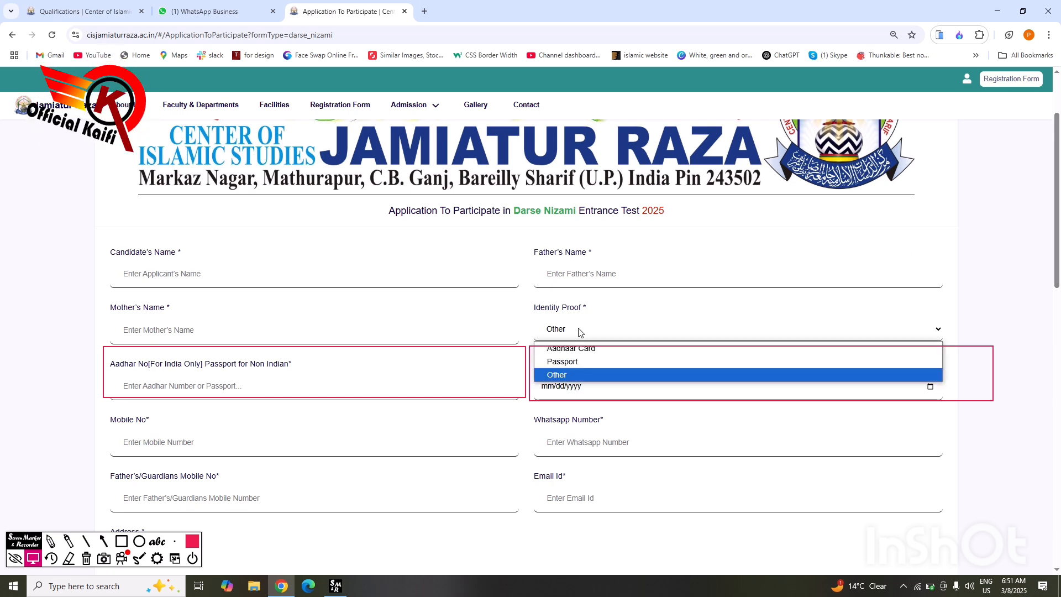
left_click(570, 376)
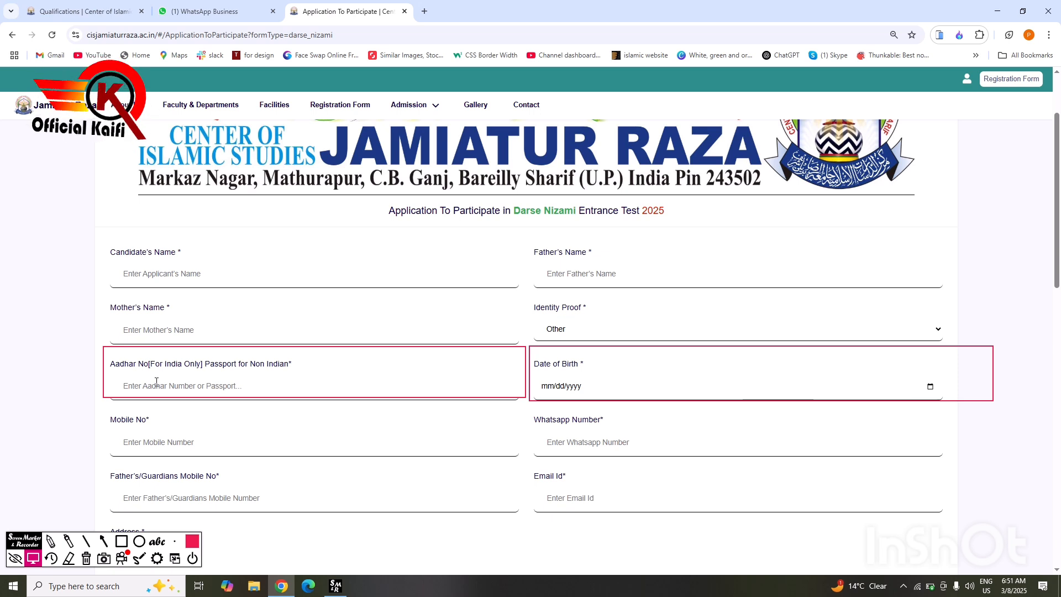
Step: Point out the Aadhar or passport number field and inspect the Date of Birth calendar with its month and year chooser
left_click(138, 387)
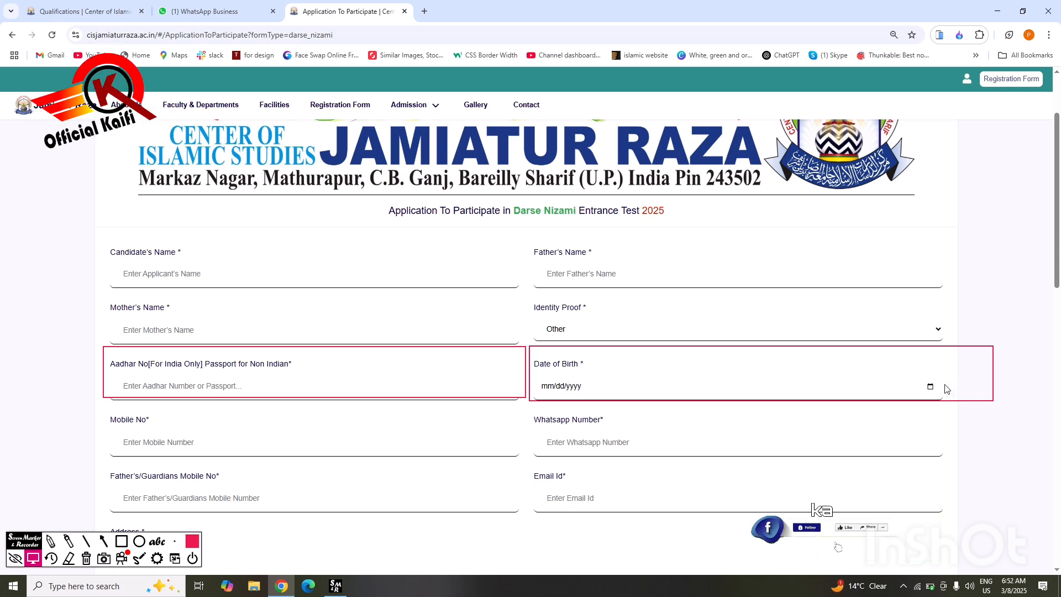
left_click(930, 386)
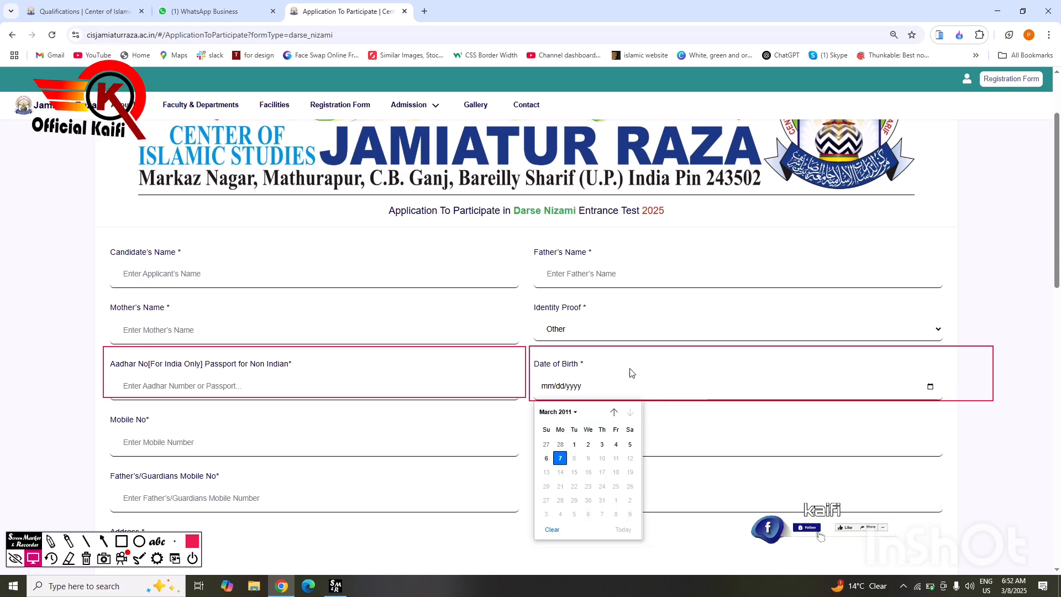
left_click(575, 414)
left_click(575, 414)
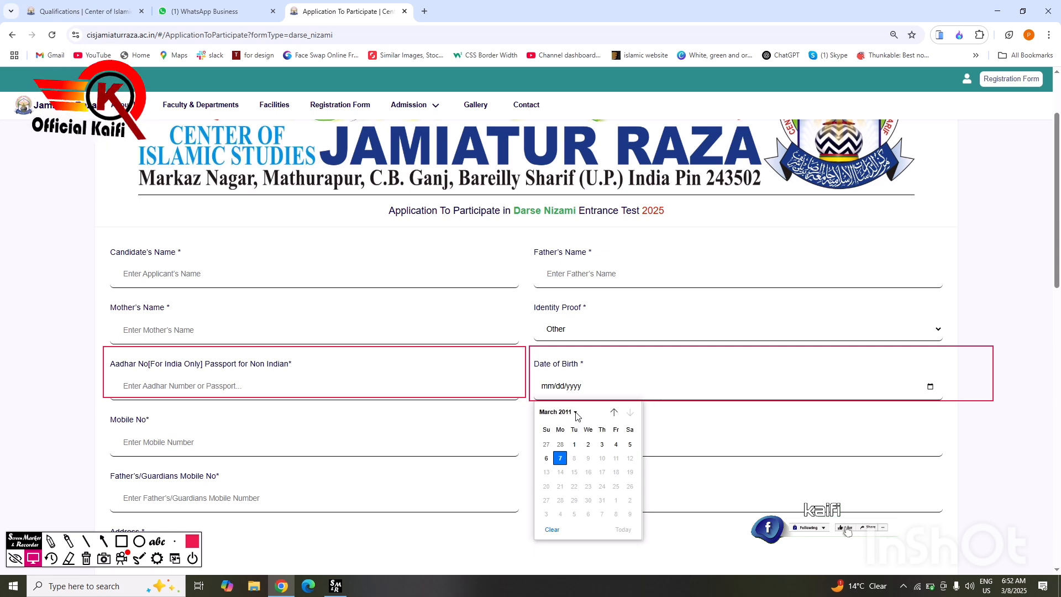
left_click(576, 413)
Step: Frame the mm/dd/yyyy placeholder of the Date of Birth field with a small red rectangle and erase all on-screen markings
left_click(121, 541)
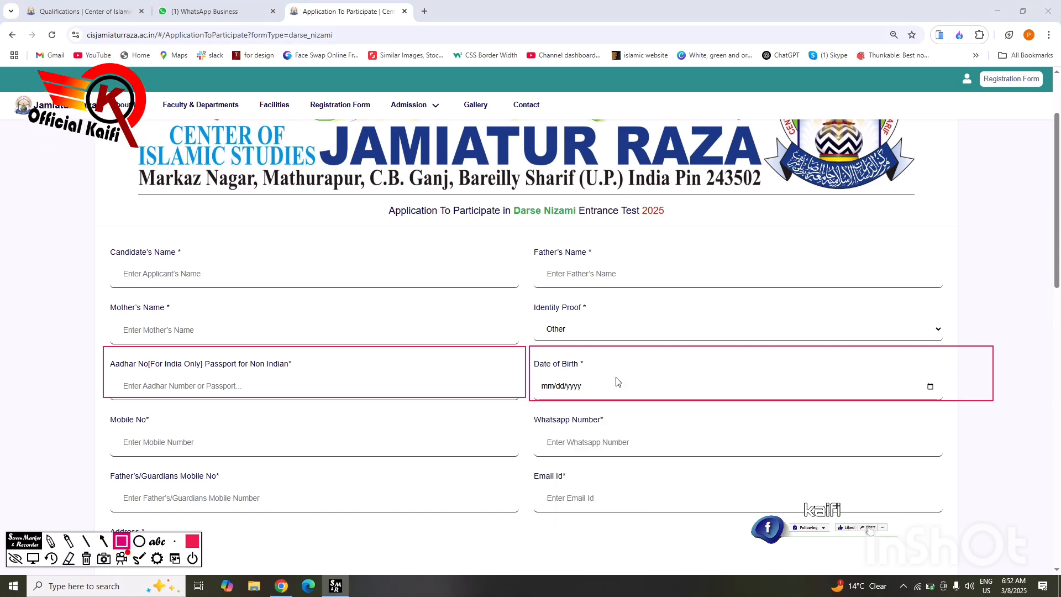
left_click_drag(534, 381, 591, 390)
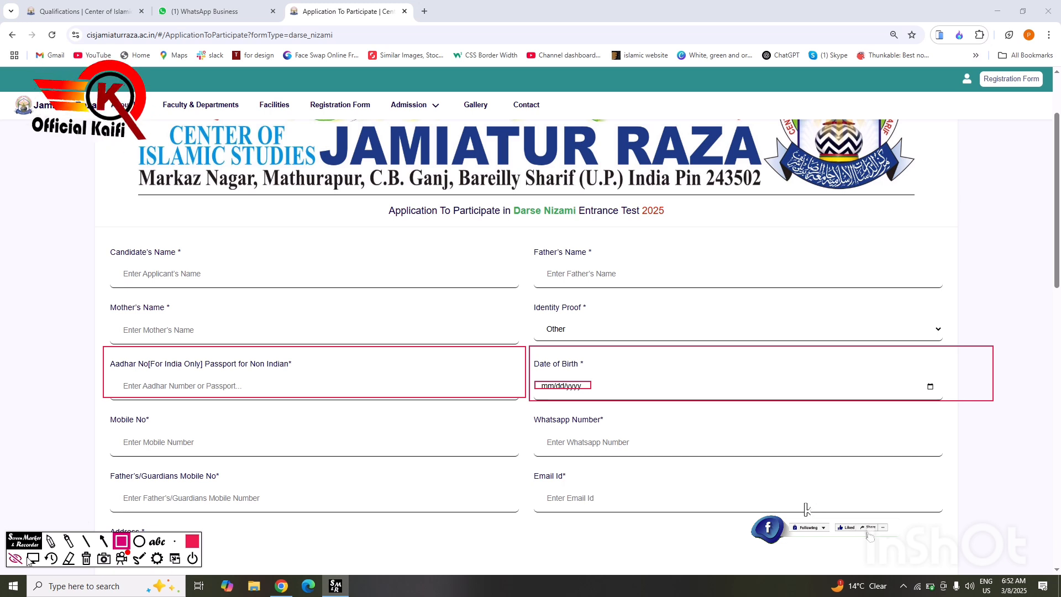
left_click(51, 558)
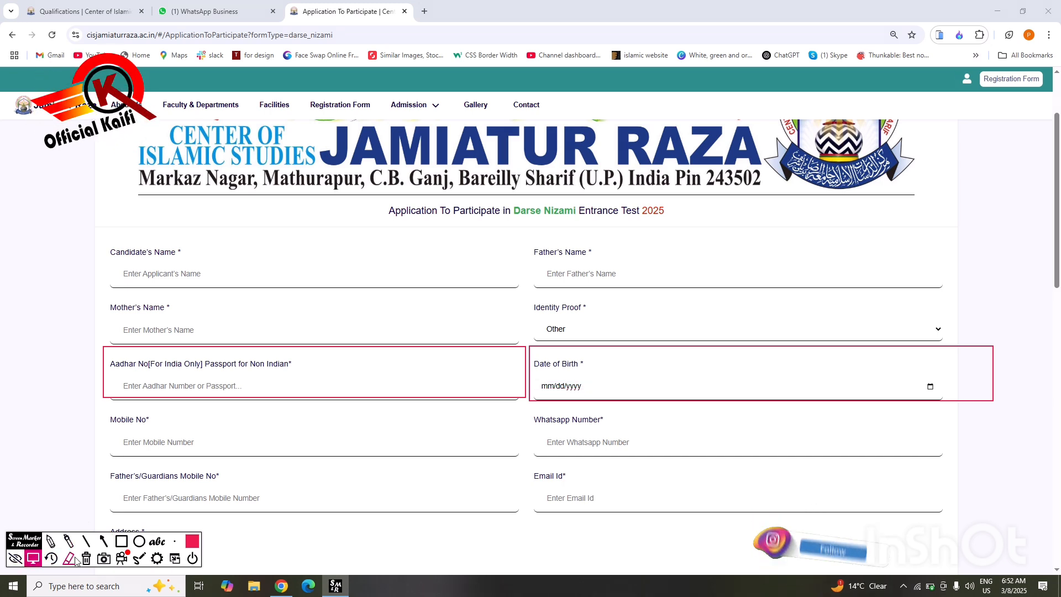
left_click(33, 560)
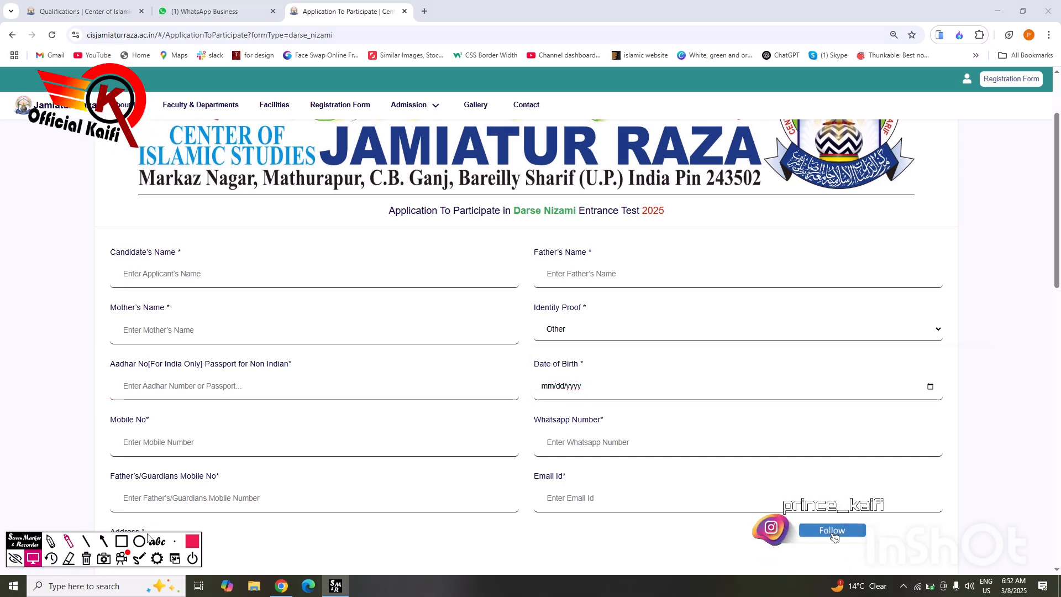
Step: Choose January 2000 in the Date of Birth calendar's month and year chooser
left_click(931, 387)
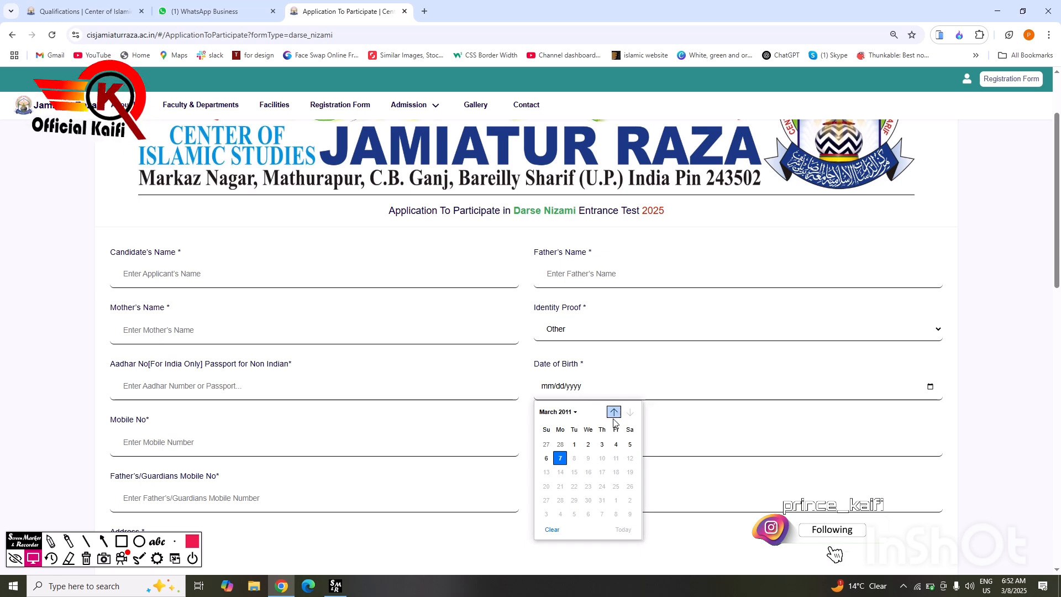
left_click(558, 412)
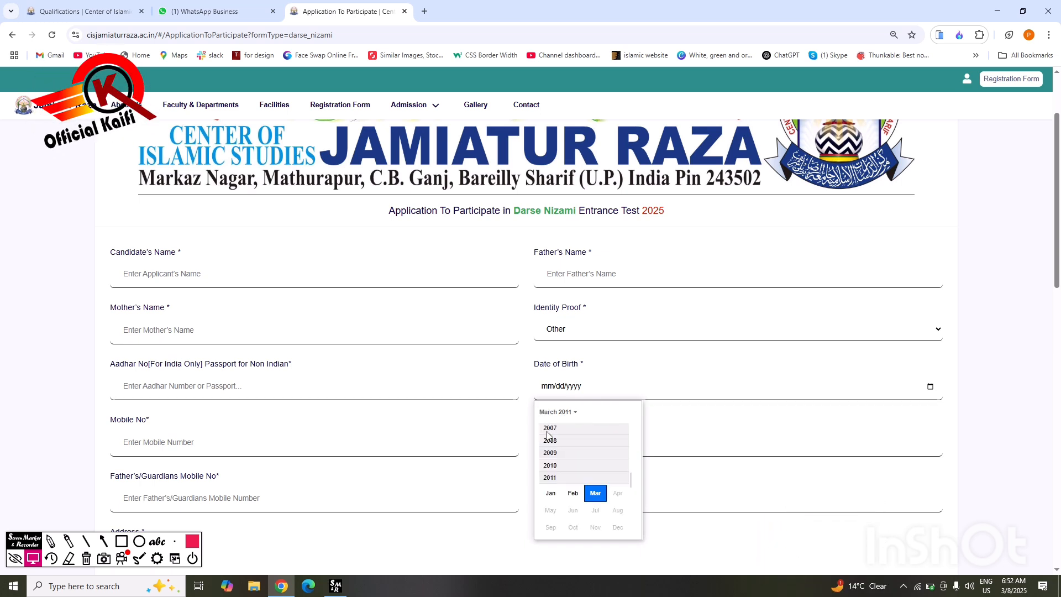
scroll(556, 446, "up", 1)
scroll(556, 446, "up", 5)
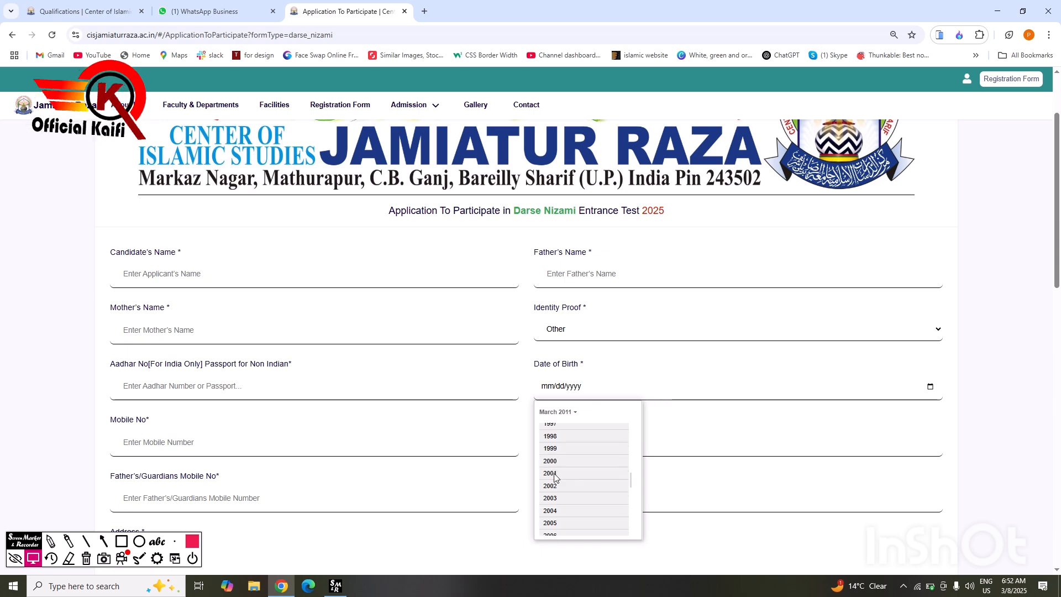
left_click(556, 465)
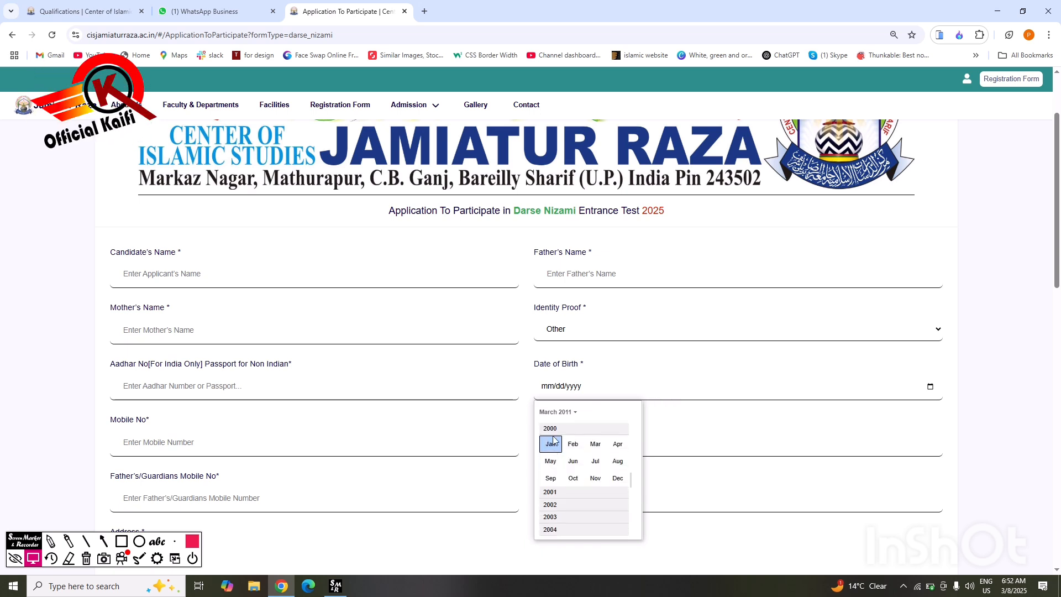
left_click(551, 447)
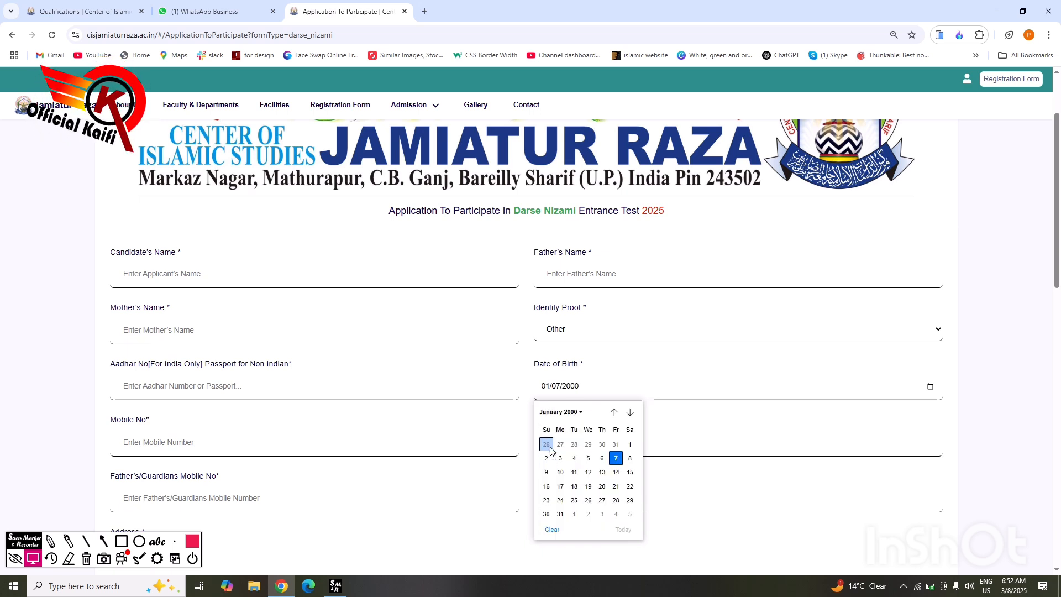
Step: Change the Date of Birth to a sample date by choosing another year, month and day in the calendar
left_click(562, 413)
scroll(564, 458, "up", 1)
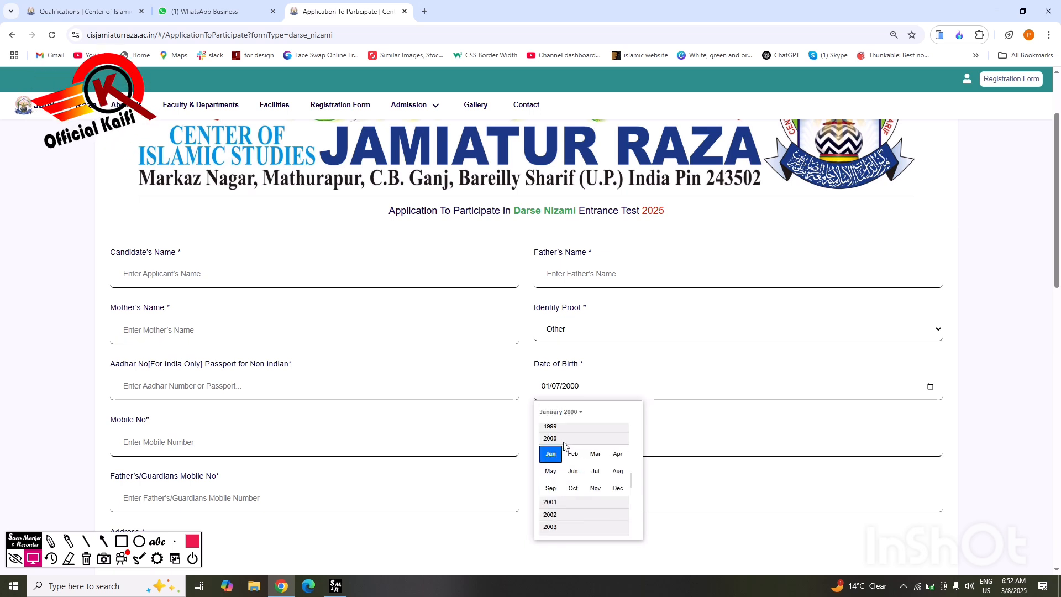
scroll(569, 481, "down", 1)
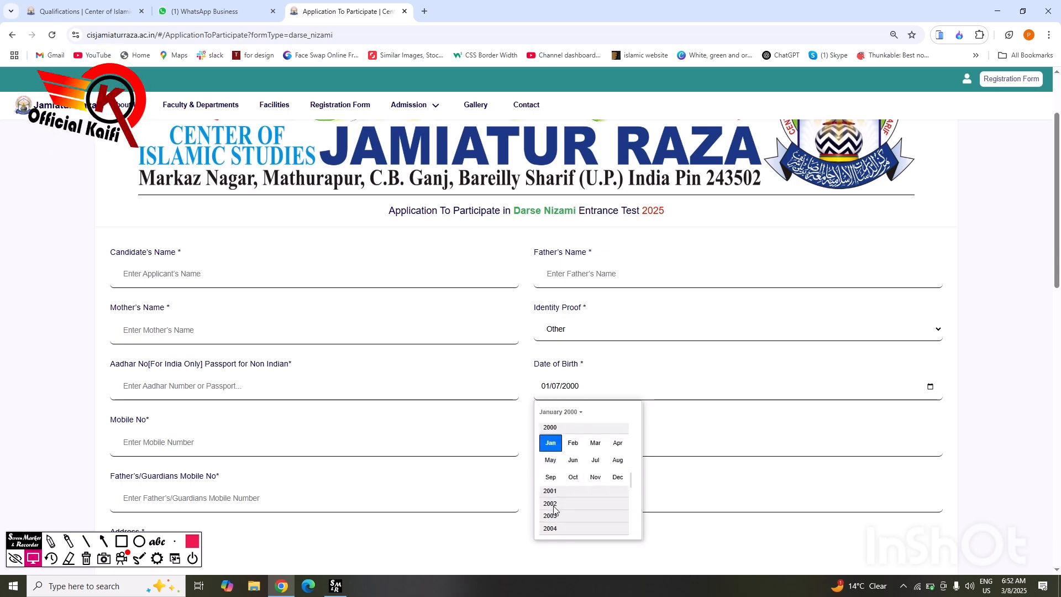
left_click(564, 505)
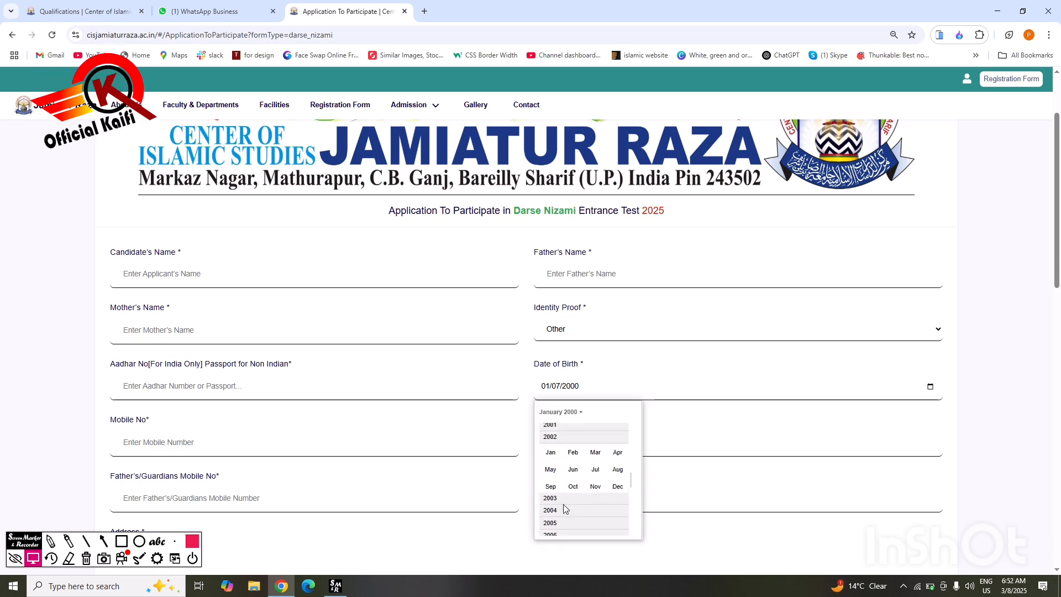
left_click(573, 445)
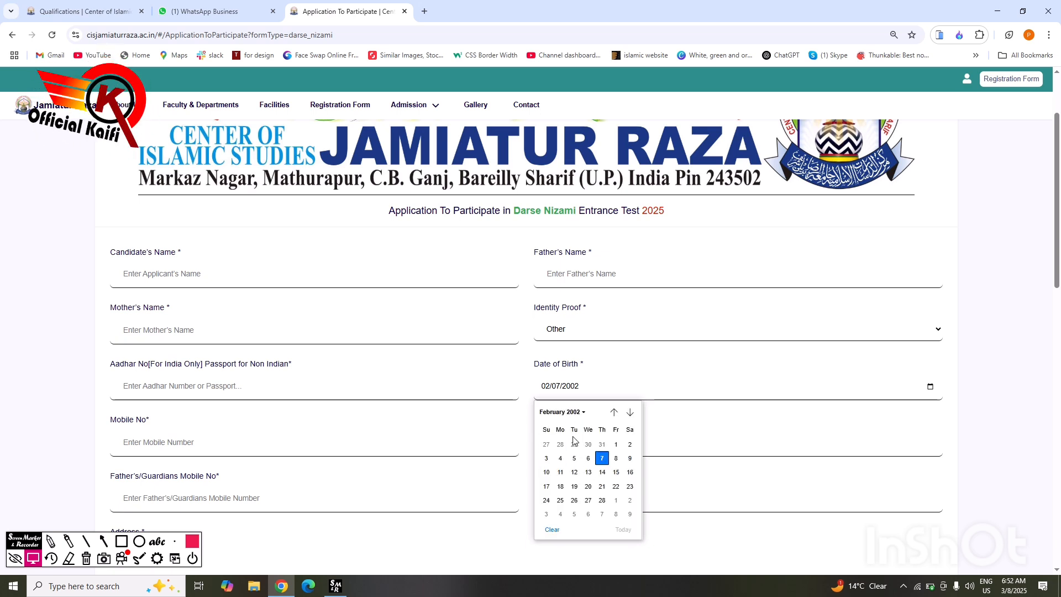
left_click(575, 473)
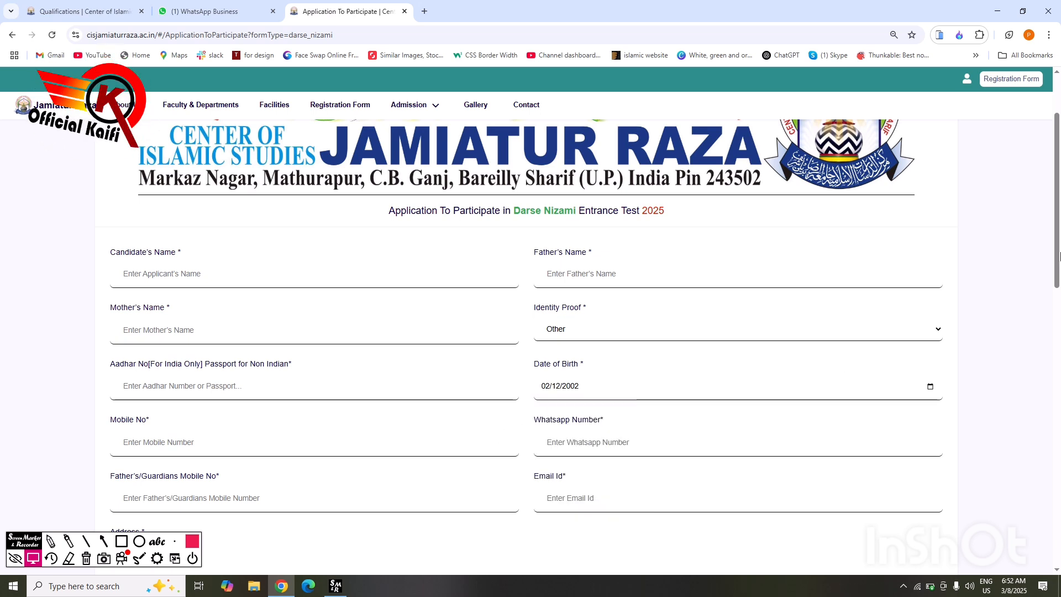
Step: Frame the Mobile No and Whatsapp Number row with one wide red rectangle
left_click_drag(1057, 260, 1057, 319)
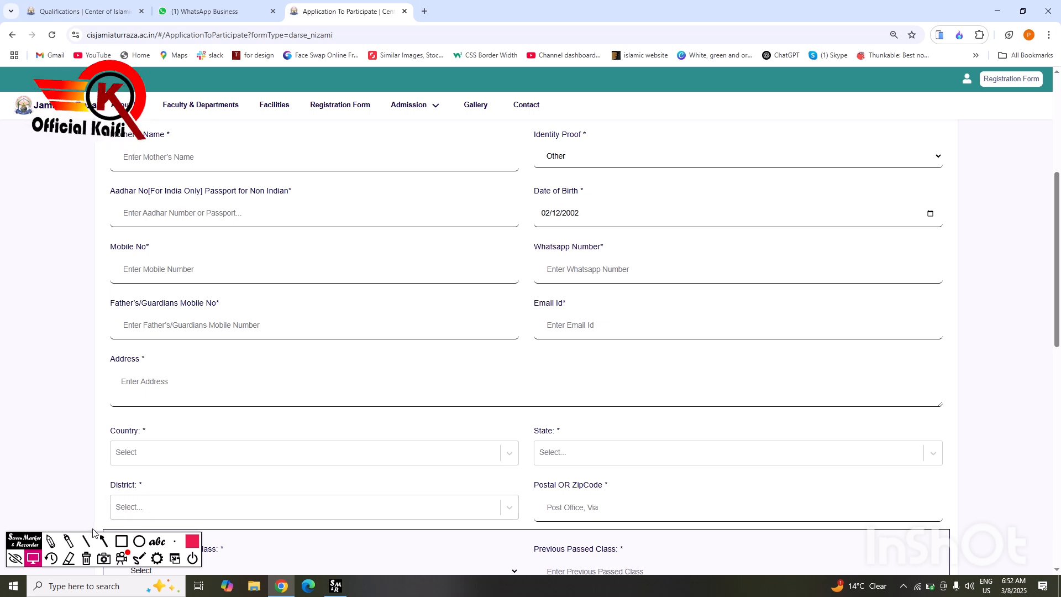
left_click(121, 540)
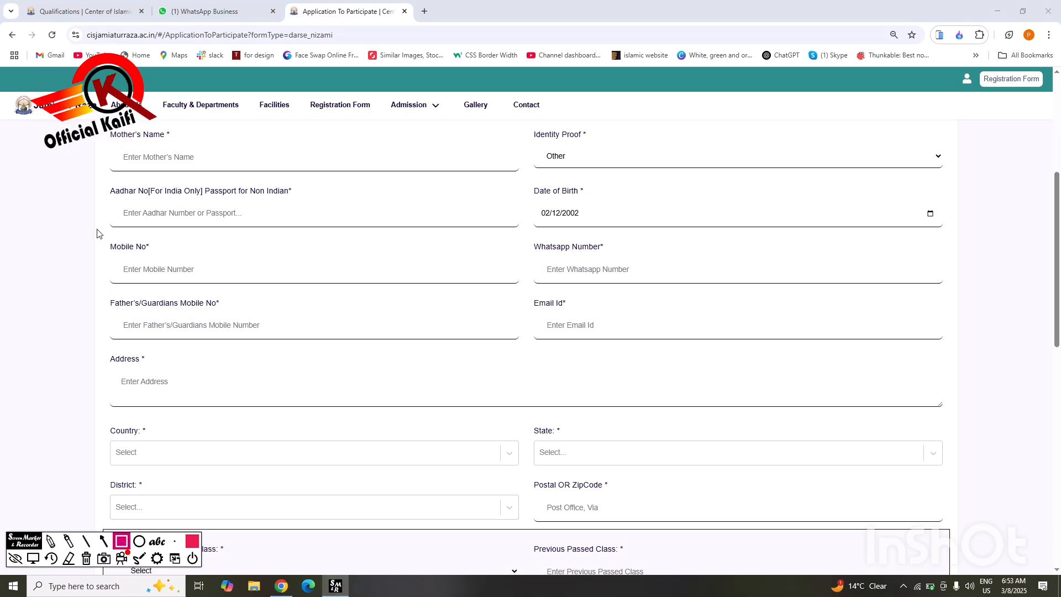
mouse_move(97, 230)
left_mouse_down()
mouse_move(589, 304)
mouse_move(959, 293)
left_mouse_up()
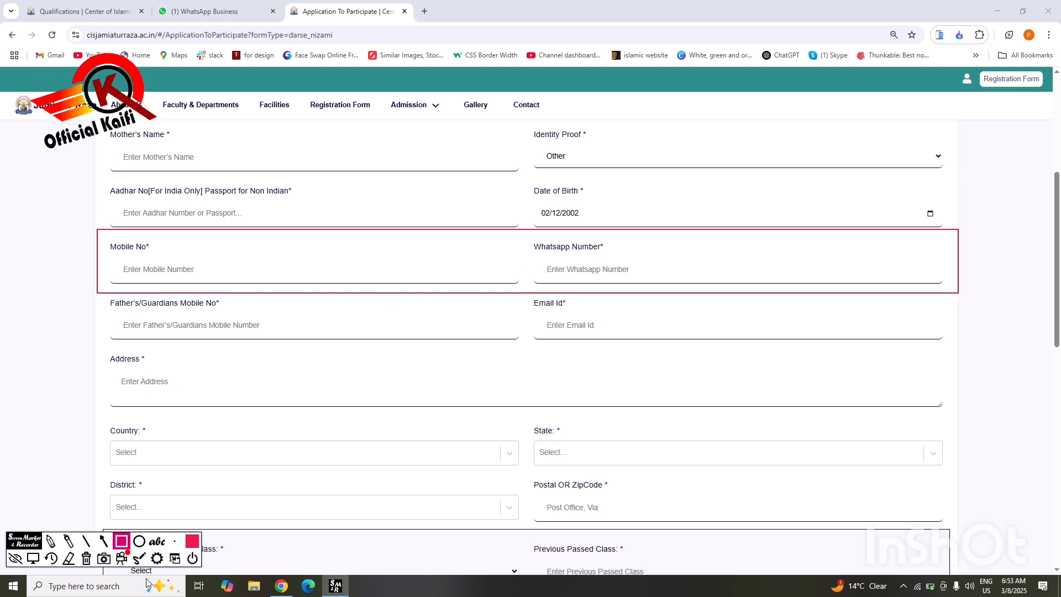
Step: Draw red arrows around the Mobile No, Whatsapp Number and Date of Birth labels, and erase all on-screen markings
left_click(103, 541)
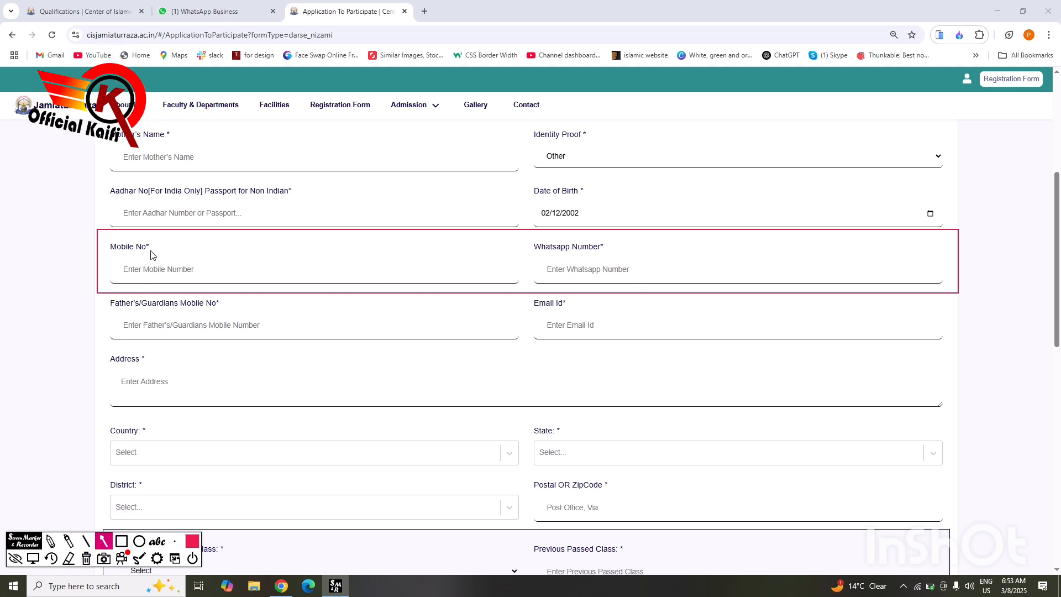
mouse_move(151, 250)
left_mouse_down()
mouse_move(194, 311)
mouse_move(558, 299)
left_mouse_up()
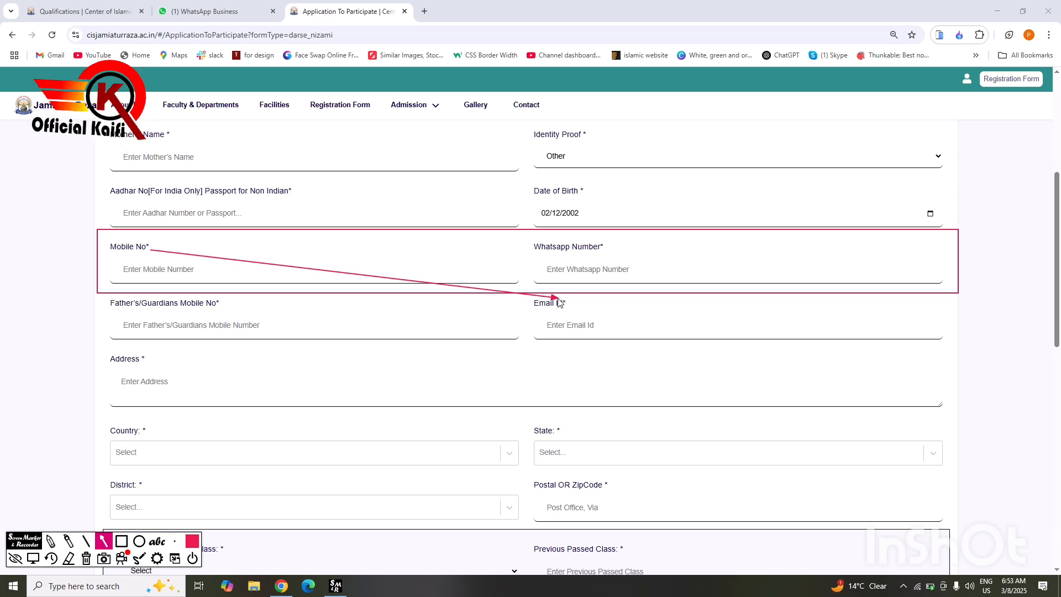
left_click_drag(709, 259, 609, 249)
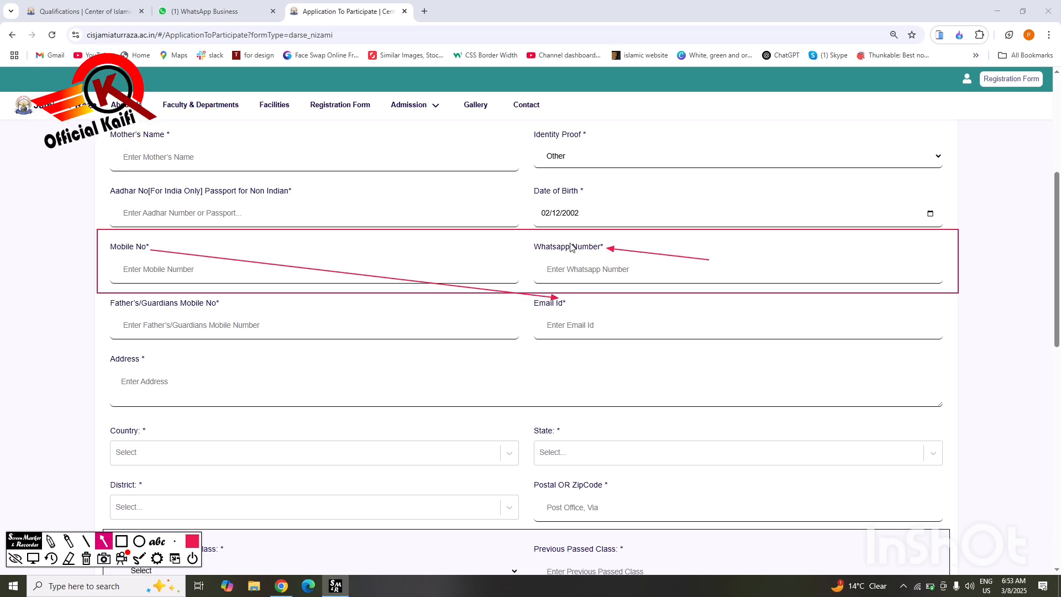
left_click_drag(684, 184, 587, 189)
left_click(85, 559)
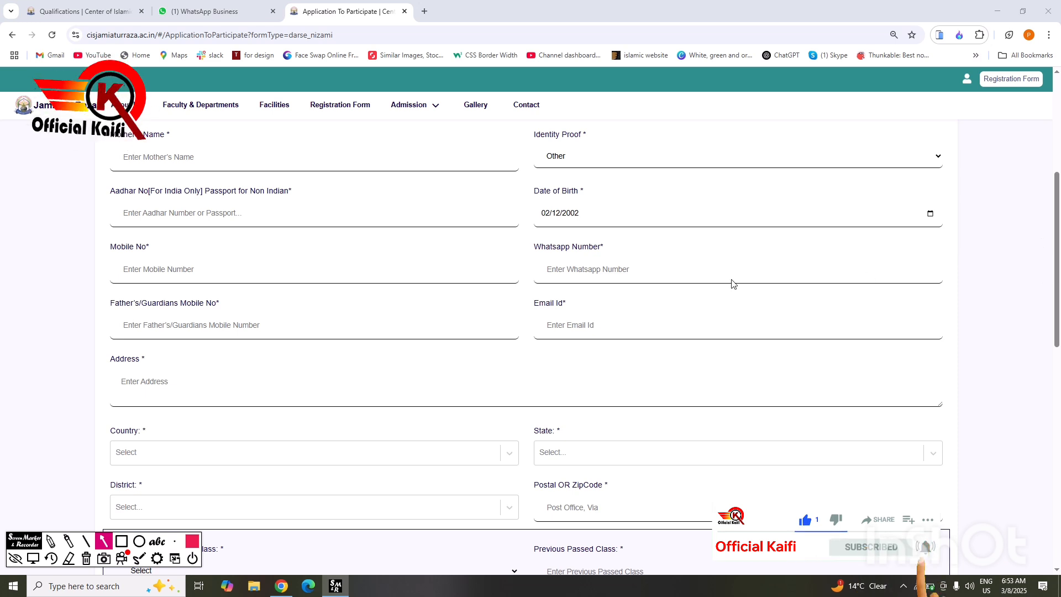
Step: Frame the Father's/Guardians Mobile No and Email Id row with a red rectangle and return to normal pointer mode
left_click(122, 541)
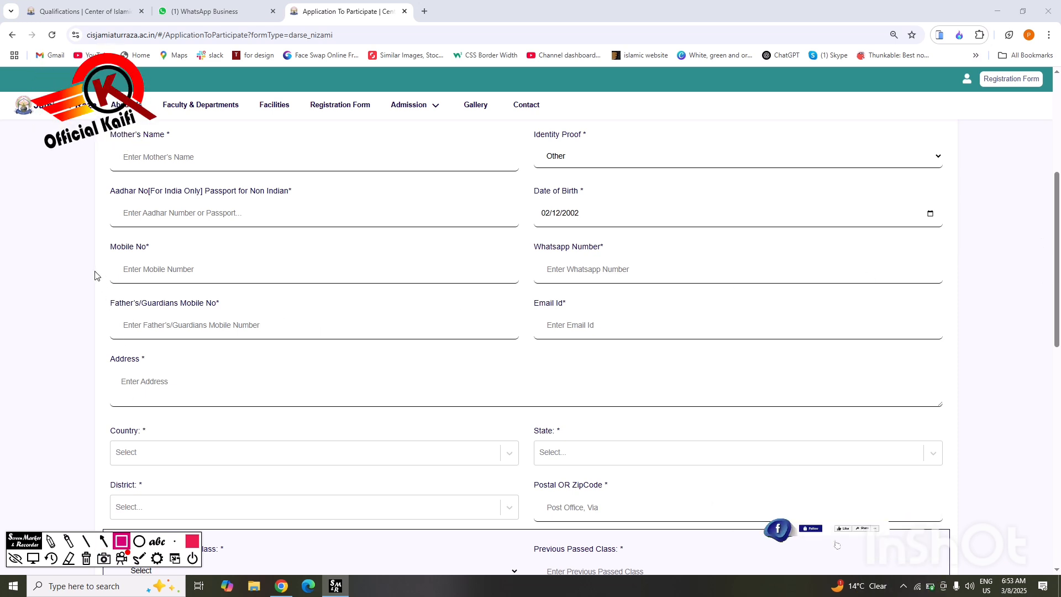
mouse_move(91, 279)
left_mouse_down()
mouse_move(514, 357)
mouse_move(950, 352)
left_mouse_up()
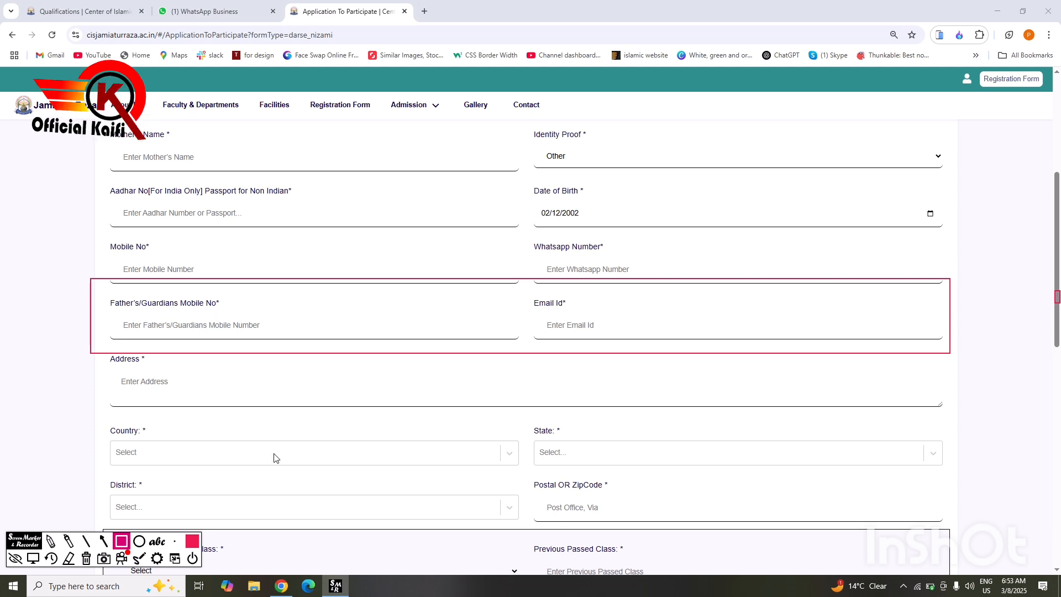
left_click(39, 560)
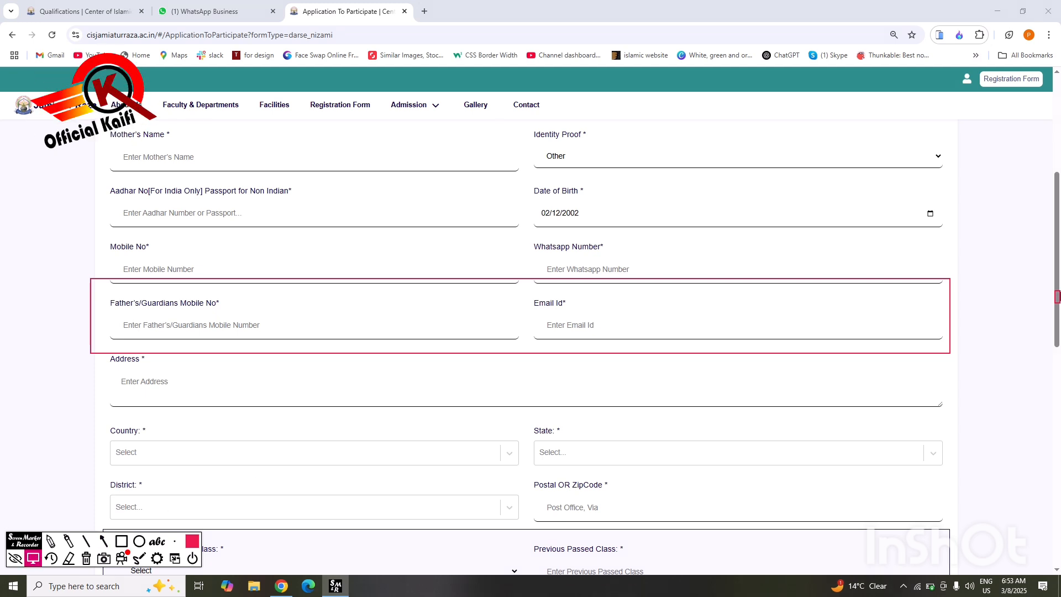
Step: Bring the Address, Country and State fields into the red frame, set Country to India and try to choose a State
left_click_drag(1057, 302, 1059, 324)
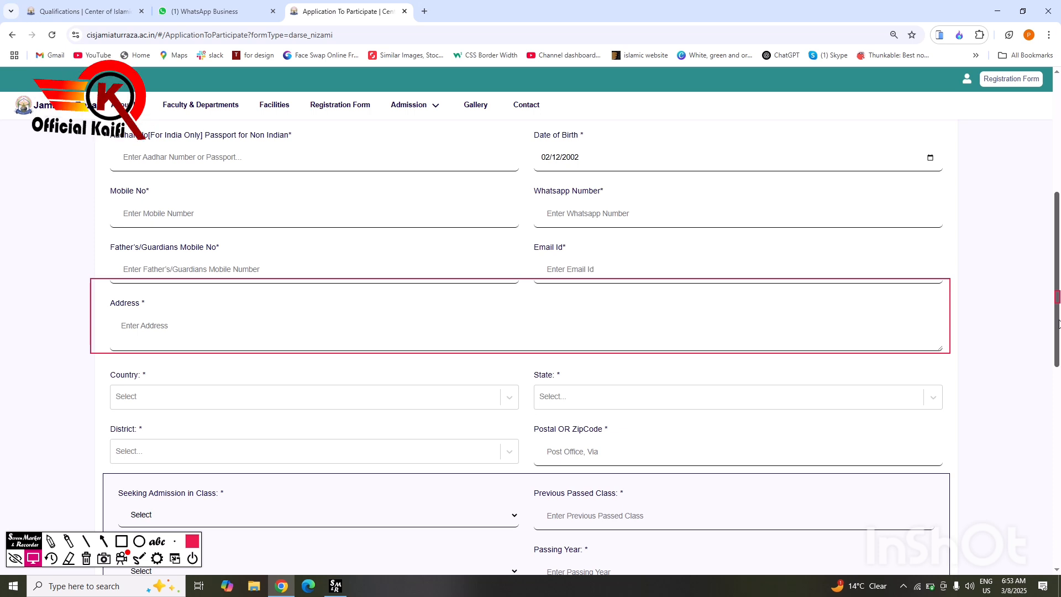
left_click_drag(1059, 324, 1058, 351)
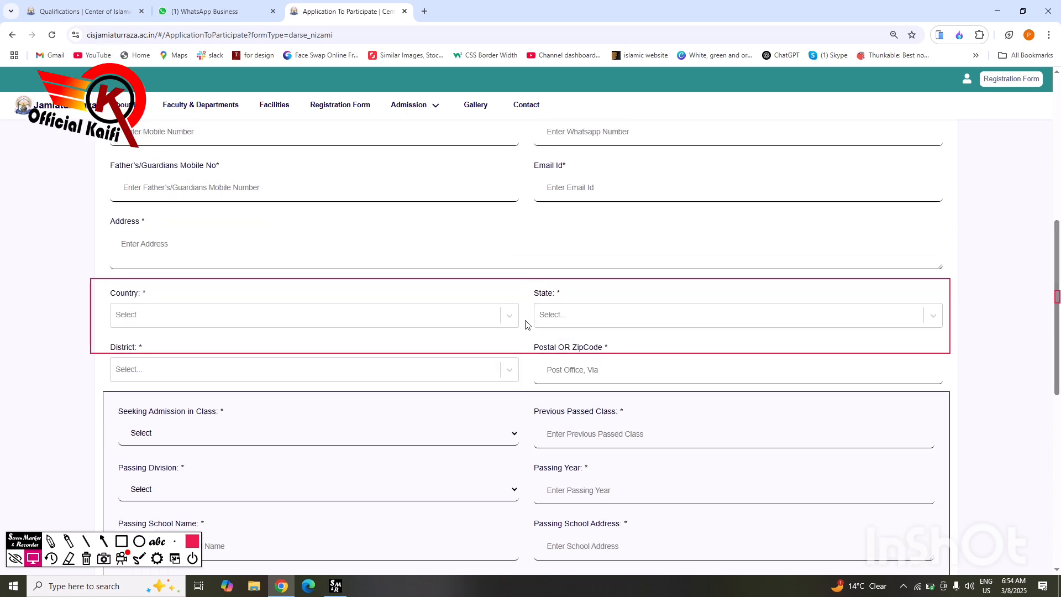
left_click(509, 315)
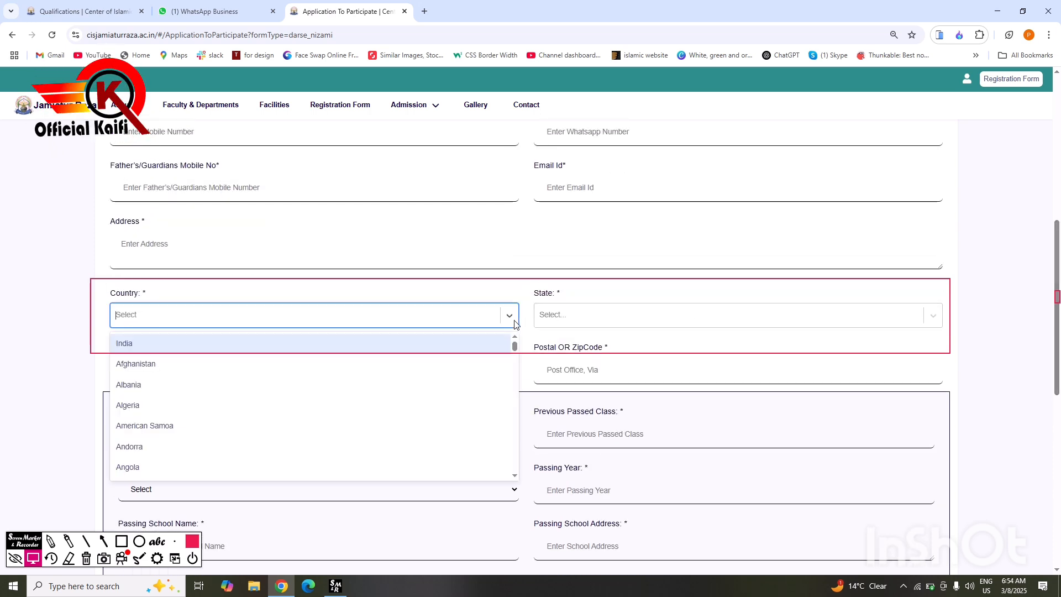
left_click(129, 351)
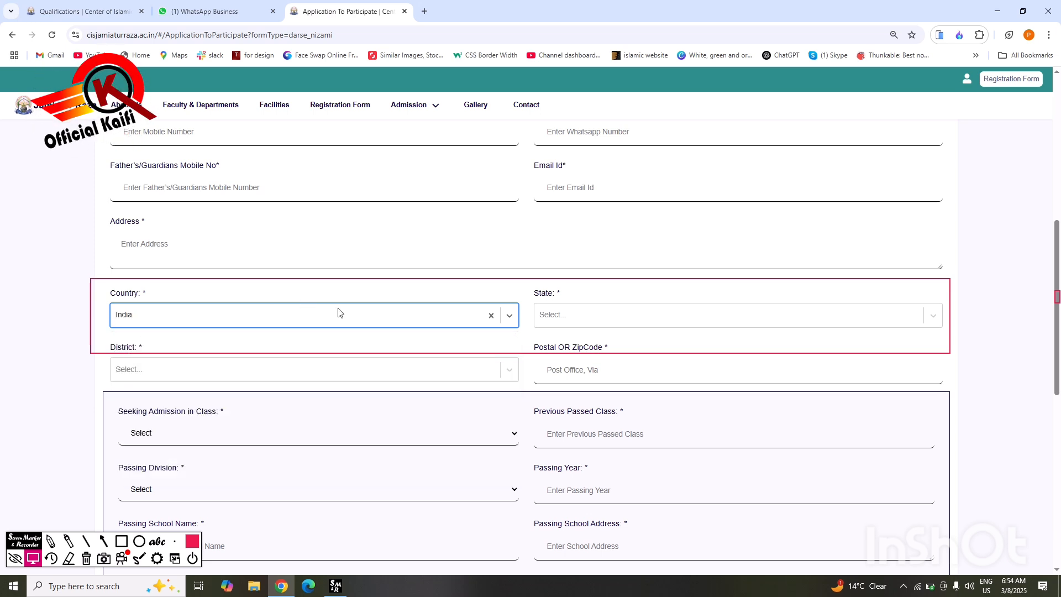
left_click(595, 317)
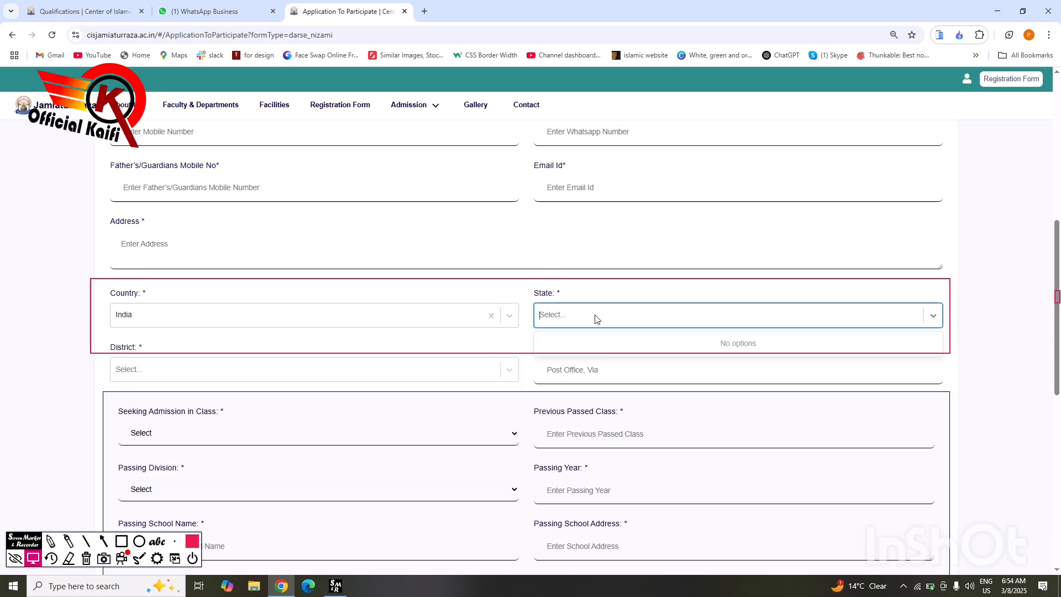
Step: Switch Country to Algeria and back to India, and try again to choose a State
left_click(467, 320)
left_click(249, 406)
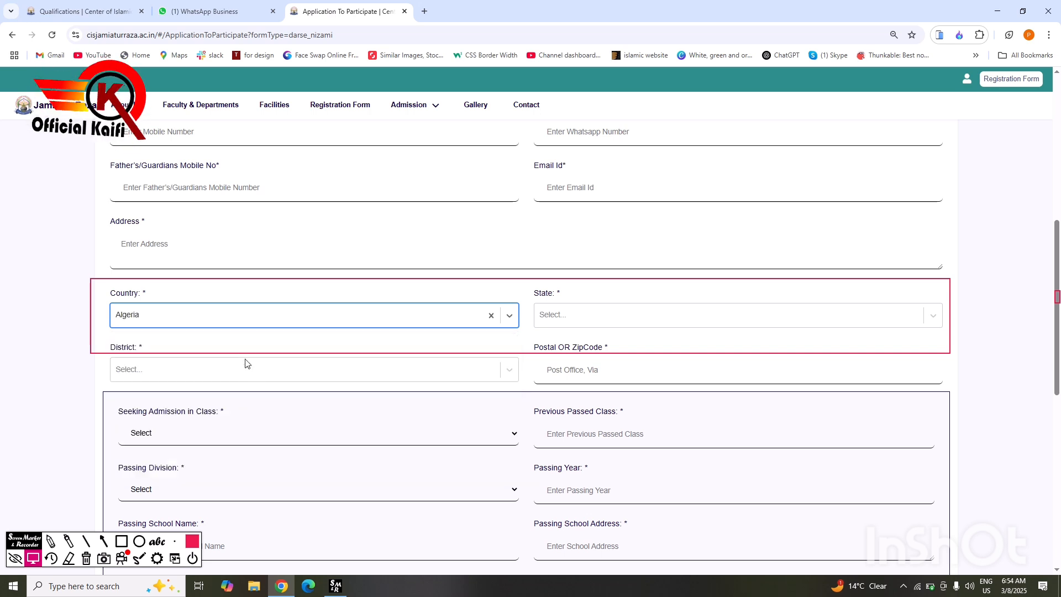
left_click(232, 326)
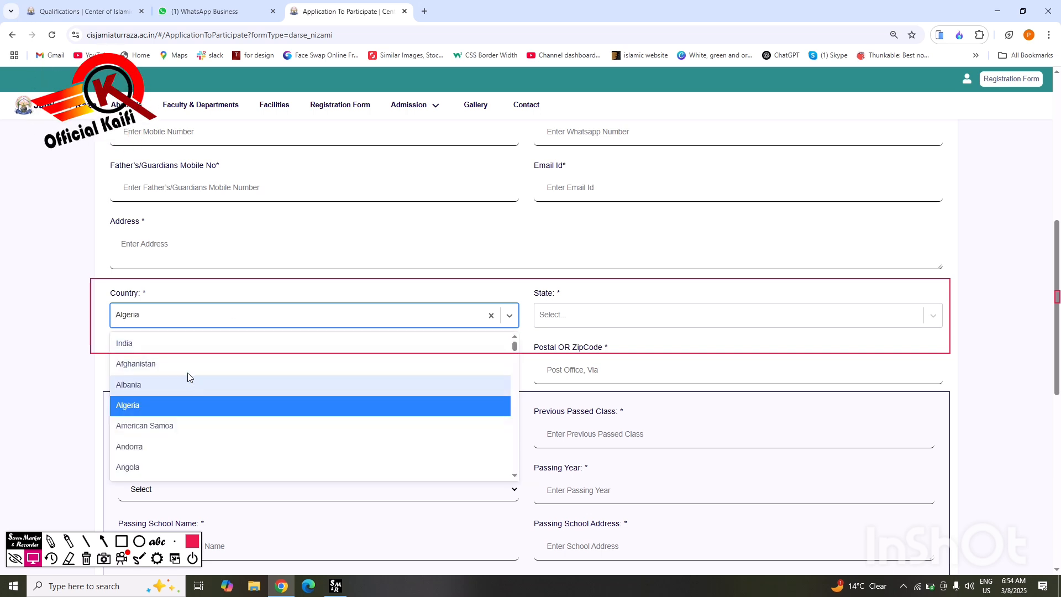
left_click(164, 346)
left_click(598, 318)
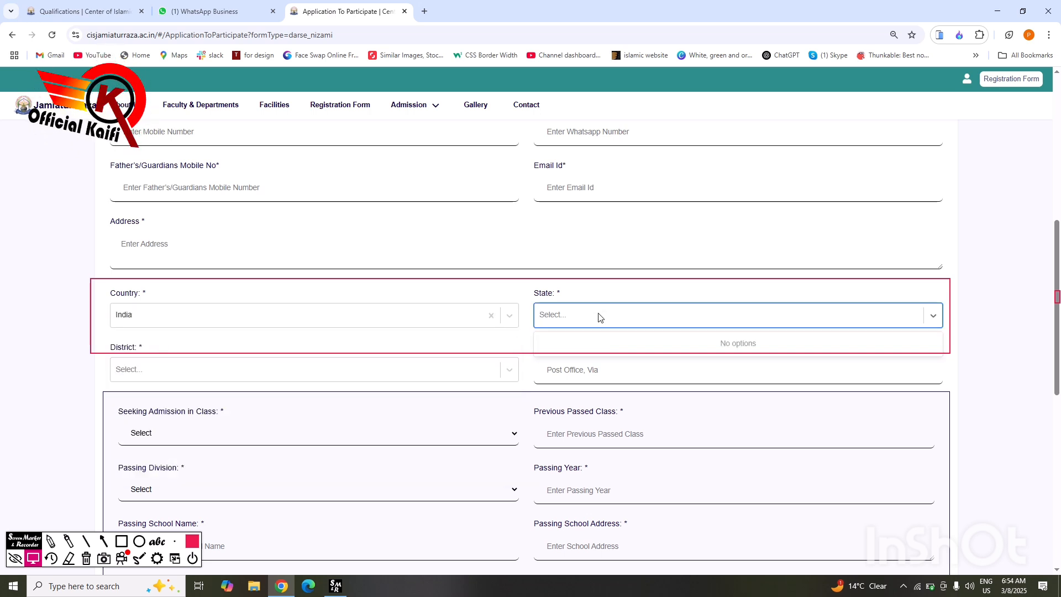
left_click(598, 318)
left_click(599, 317)
left_click(598, 317)
left_click(602, 317)
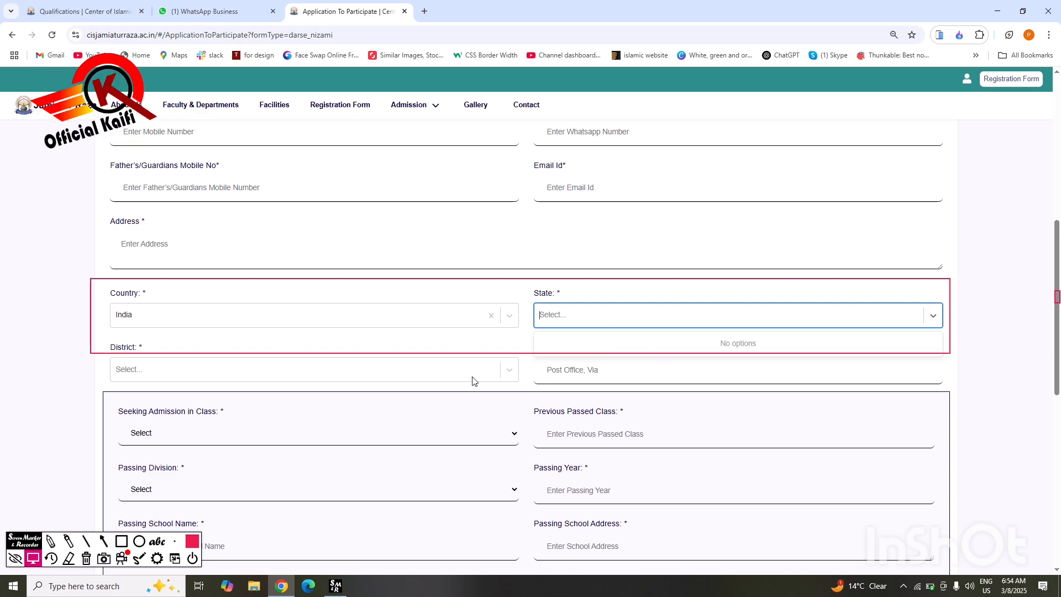
Step: Reload the Darse Nizami form and set Country to India and State to Bihar
scroll(175, 218, "up", 8)
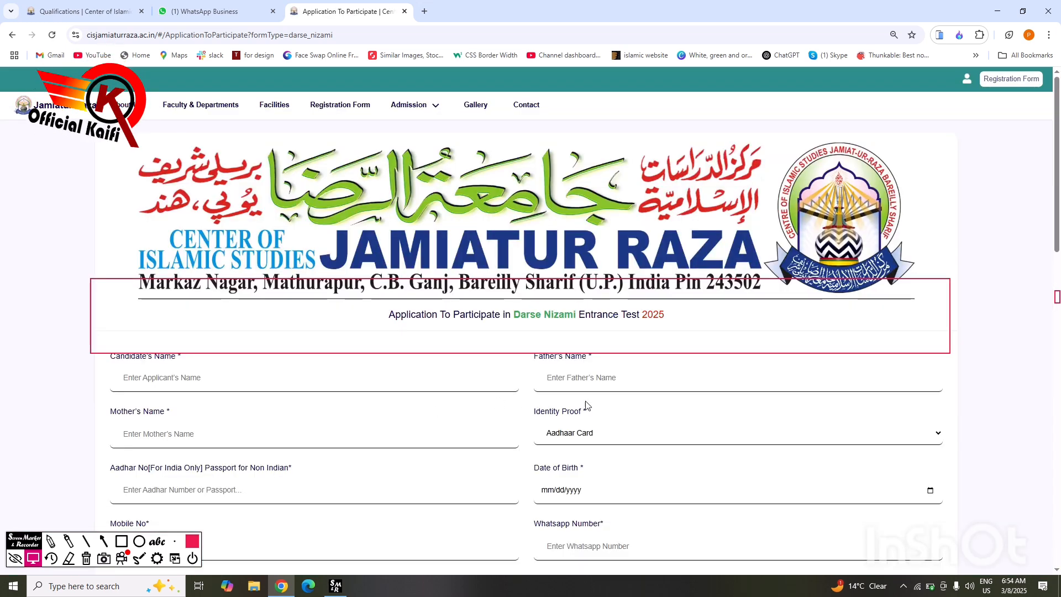
scroll(880, 323, "down", 10)
scroll(877, 310, "up", 5)
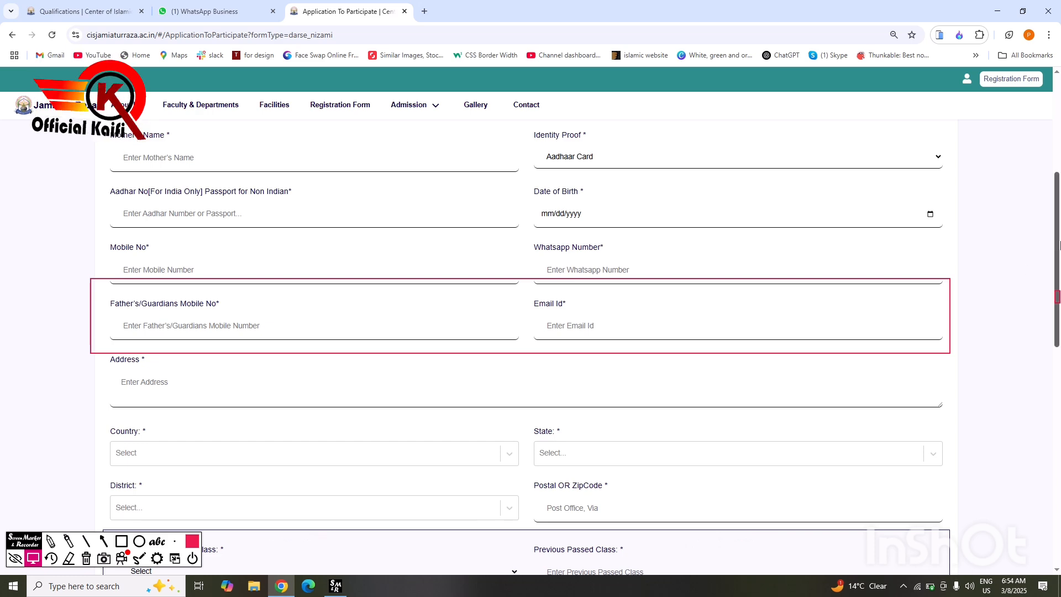
scroll(1059, 282, "down", 1)
left_click_drag(1060, 283, 1060, 310)
left_click(517, 321)
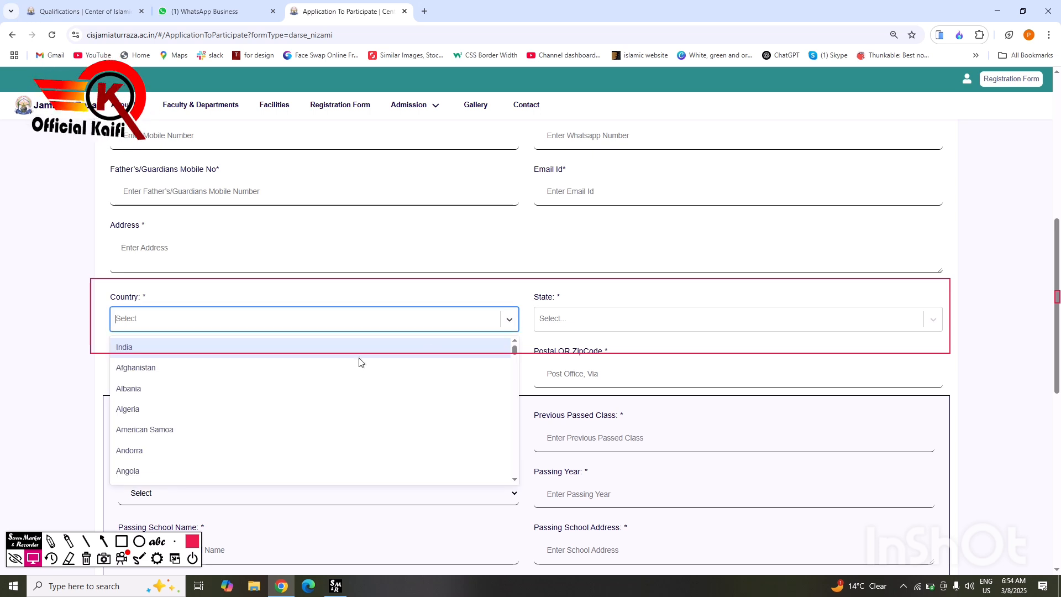
left_click(148, 350)
left_click(618, 319)
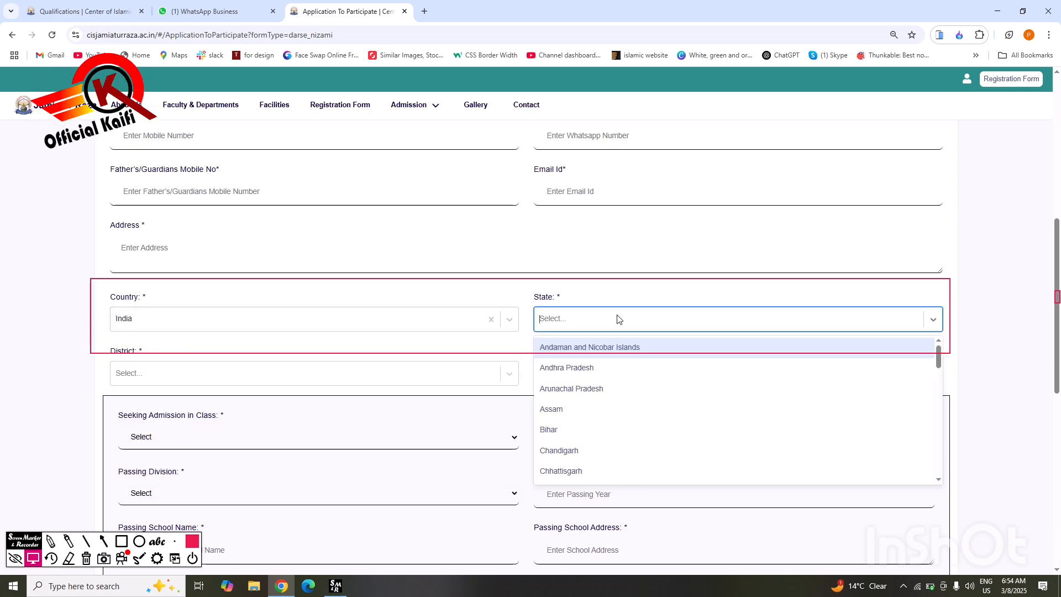
left_click(602, 437)
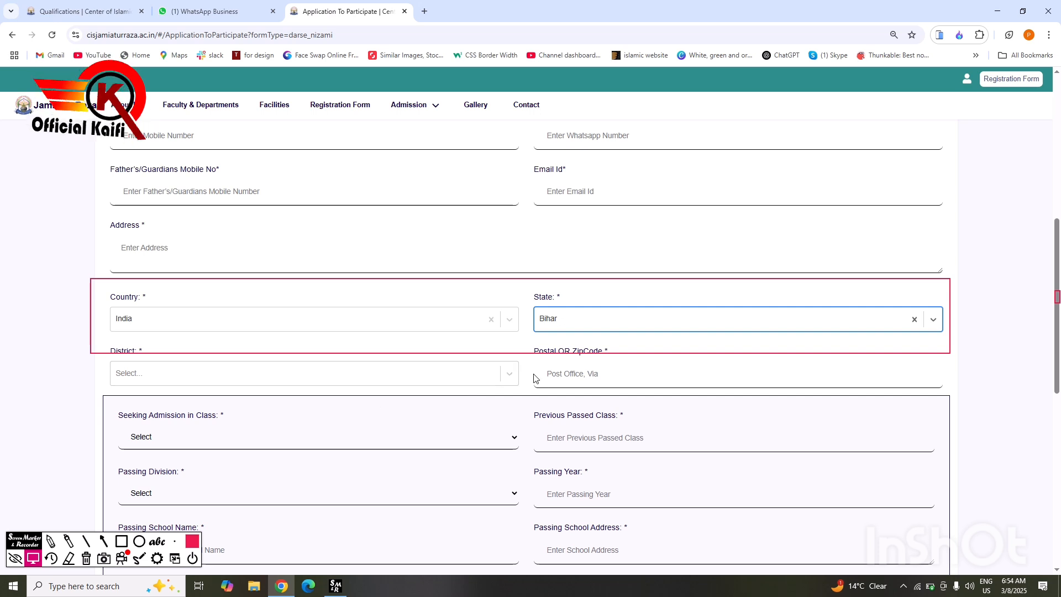
left_click_drag(1056, 269, 1057, 287)
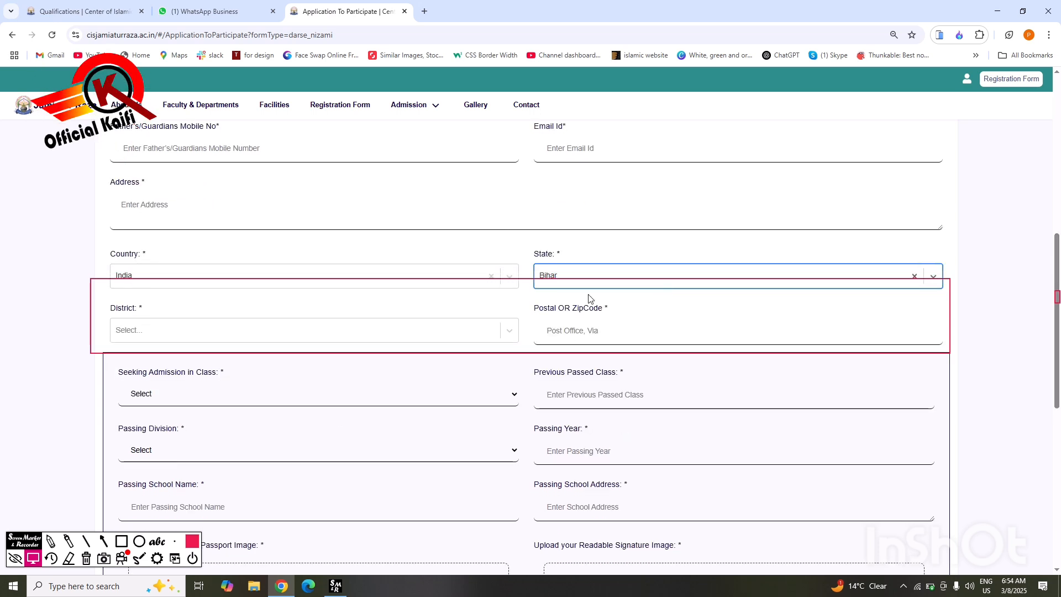
Step: Set District to Ara and fill the Postal OR ZipCode field with the suggested saved code
left_click(511, 334)
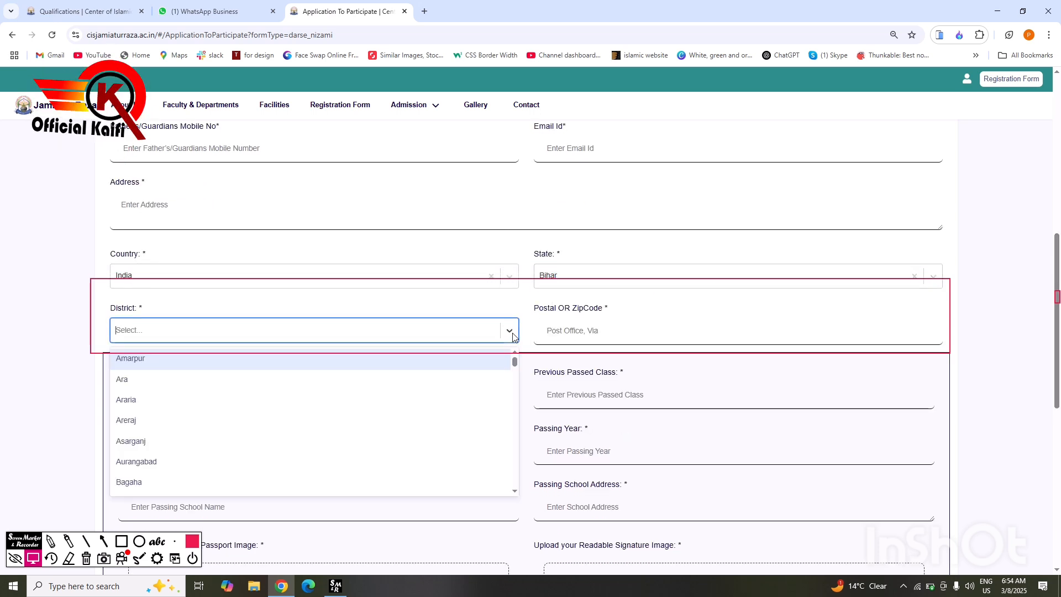
left_click(150, 388)
left_click(655, 328)
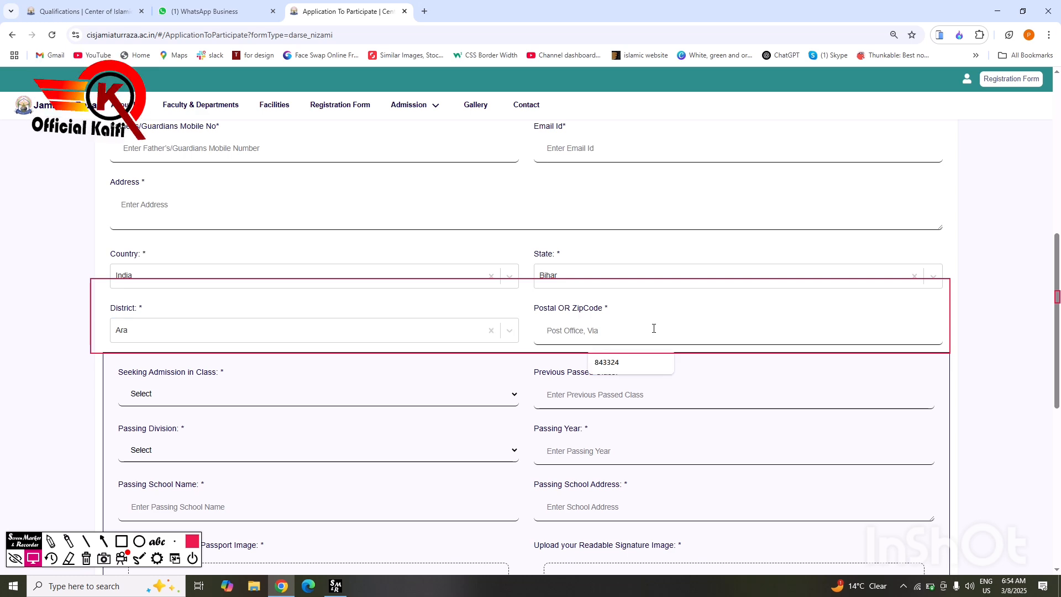
left_click(631, 360)
Step: Clear the old red frame, draw one around the whole admission details section, and return to normal pointer mode
left_click_drag(1057, 239, 1057, 311)
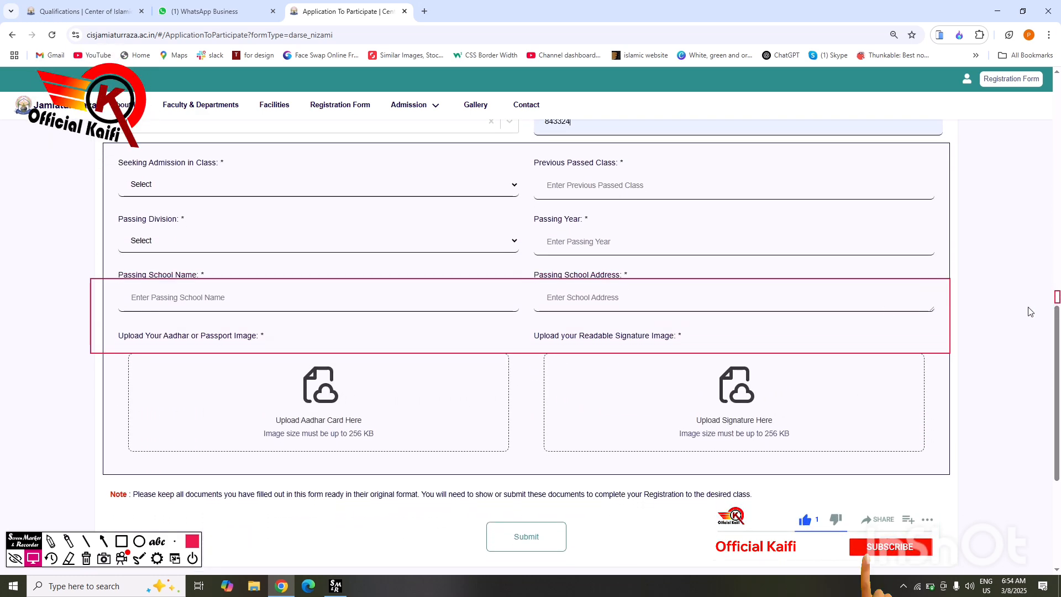
left_click(121, 541)
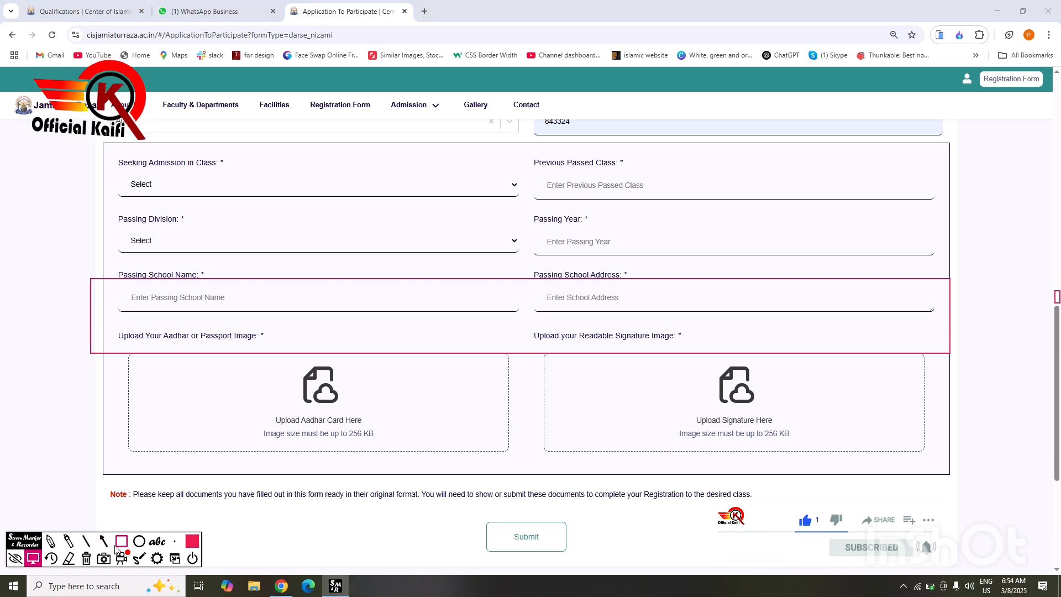
left_click(86, 559)
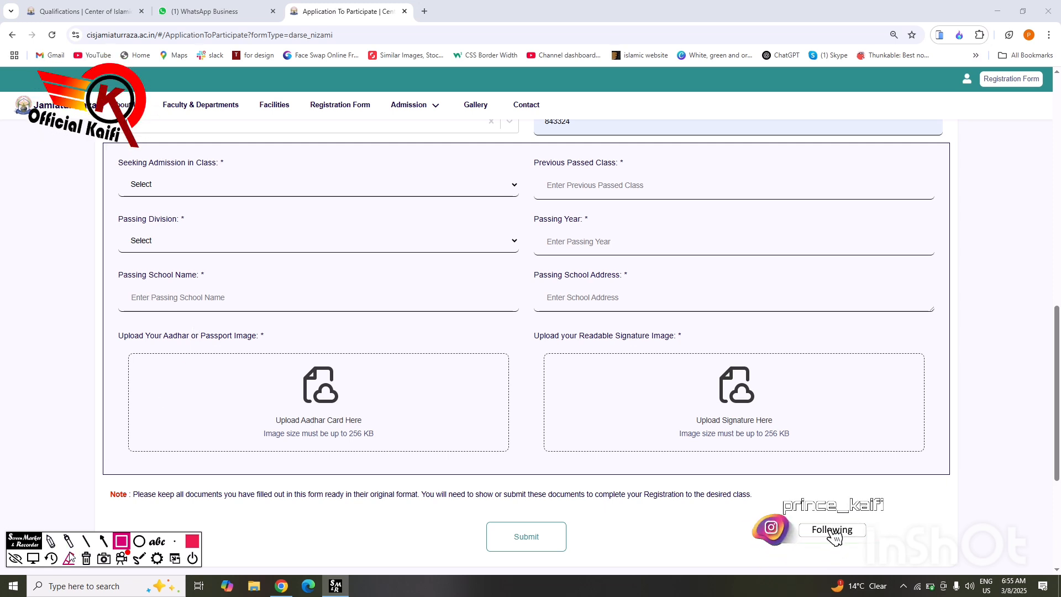
mouse_move(87, 136)
left_mouse_down()
mouse_move(492, 393)
mouse_move(884, 515)
mouse_move(959, 487)
left_mouse_up()
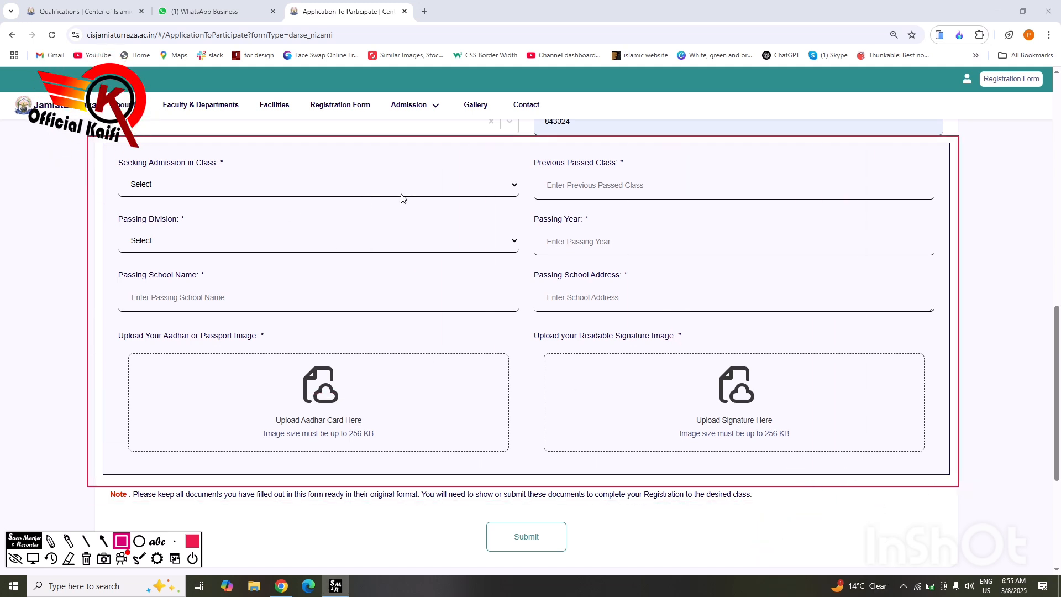
left_click(33, 558)
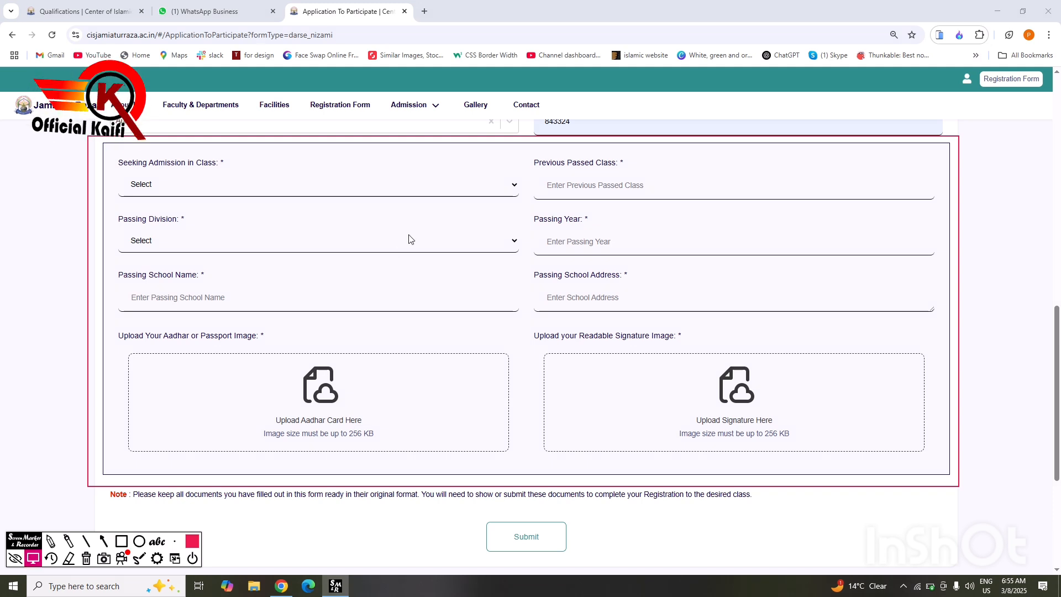
Step: Highlight the Seeking Admission in Class label, frame that field with a red rectangle, and return to normal pointer mode
left_click_drag(108, 160, 189, 194)
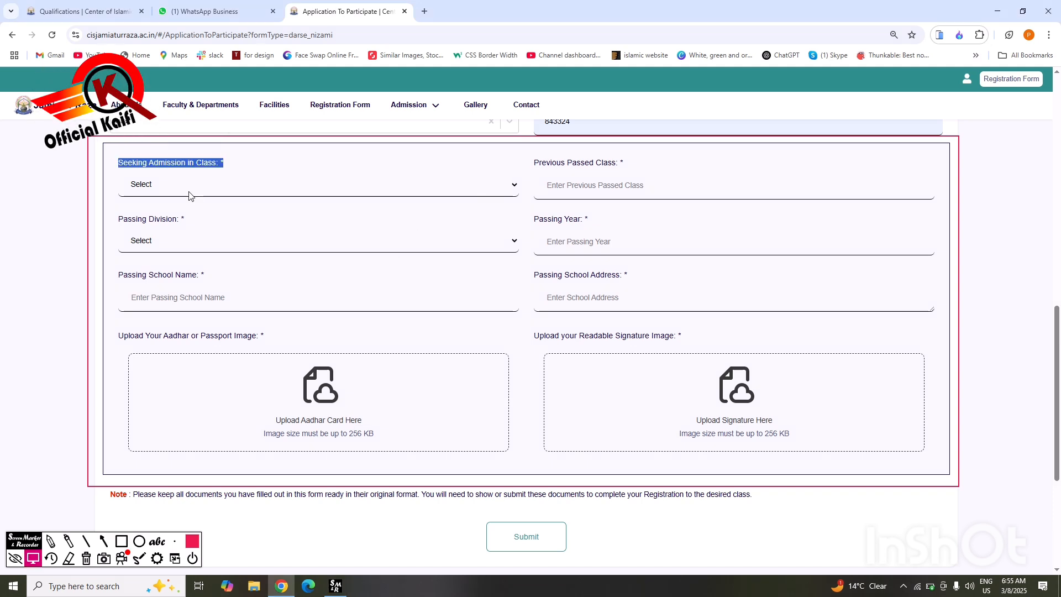
left_click(152, 180)
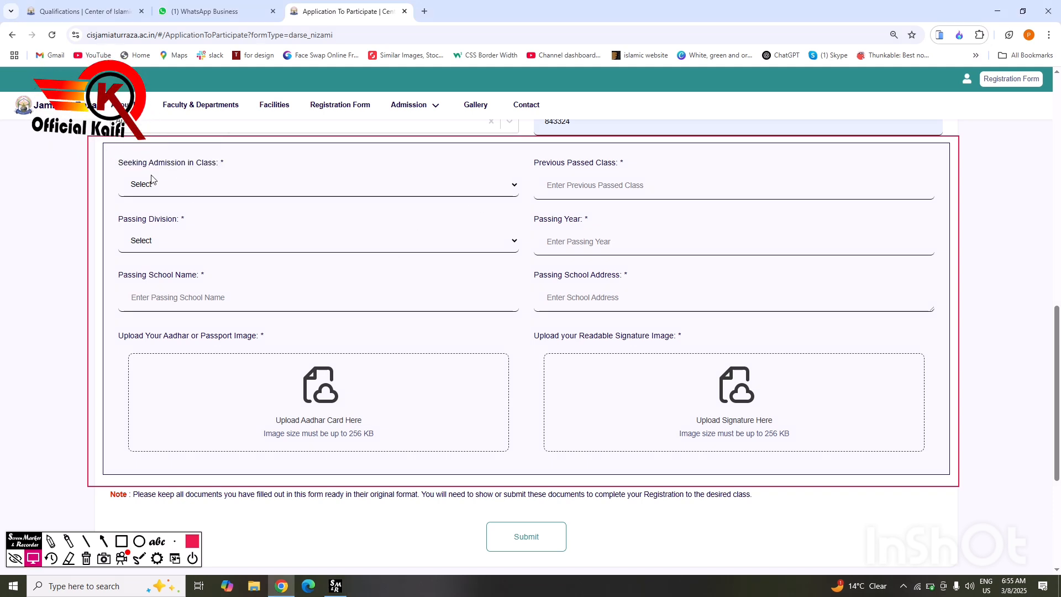
left_click(122, 541)
mouse_move(109, 149)
left_mouse_down()
mouse_move(199, 207)
mouse_move(527, 205)
left_mouse_up()
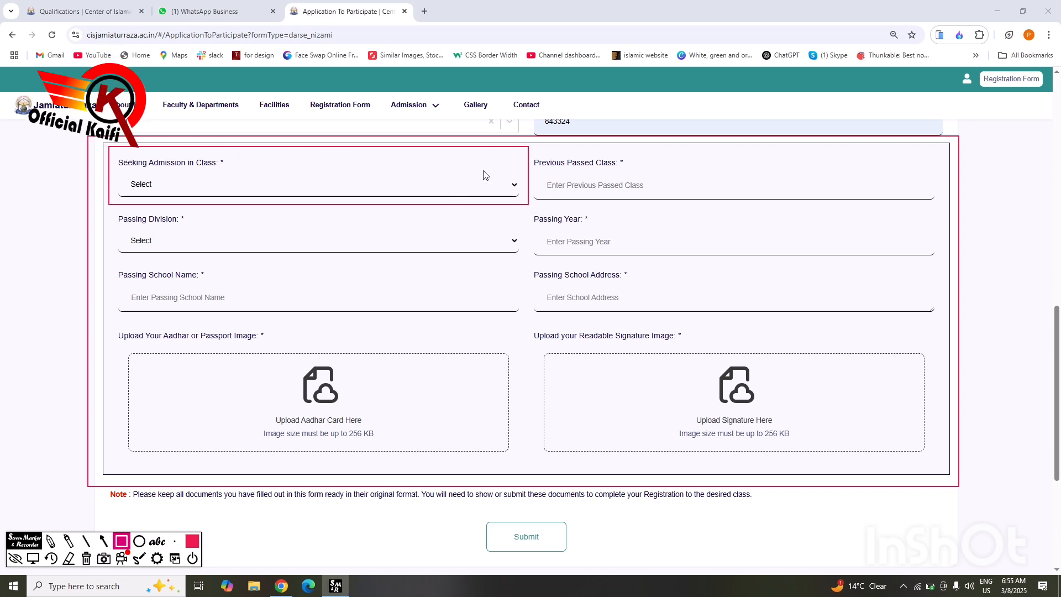
left_click(33, 559)
Step: Examine the class options offered for Seeking Admission in Class, from Edadia to Samena, without choosing one
left_click(511, 189)
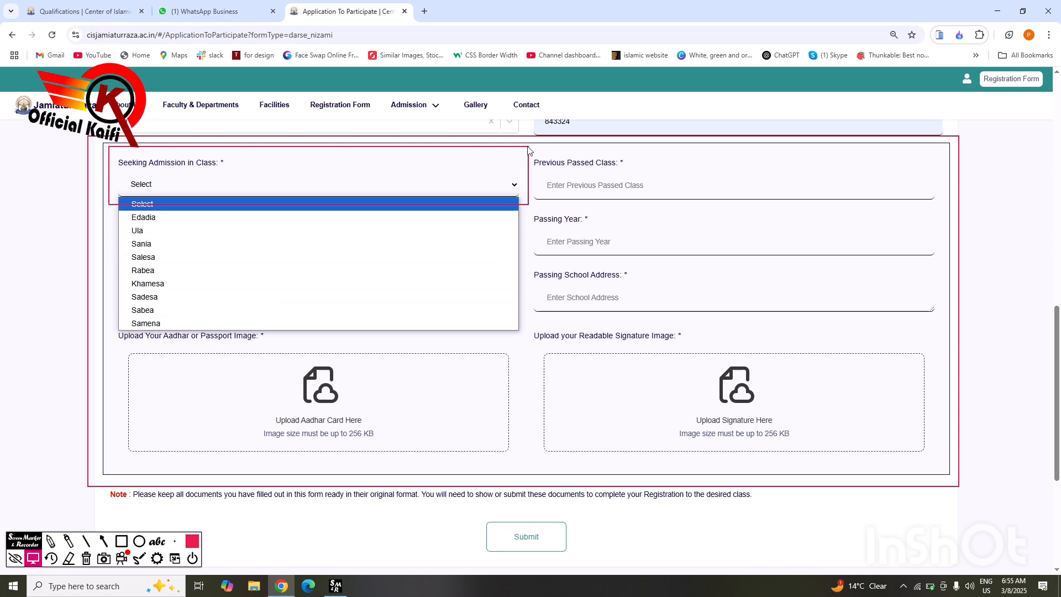
left_click(542, 150)
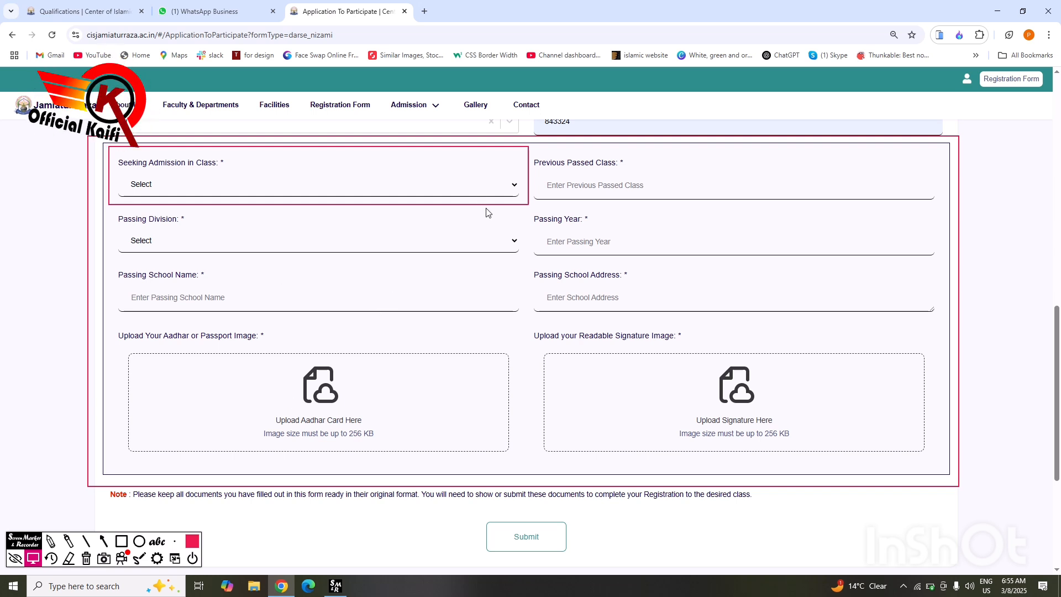
left_click(518, 188)
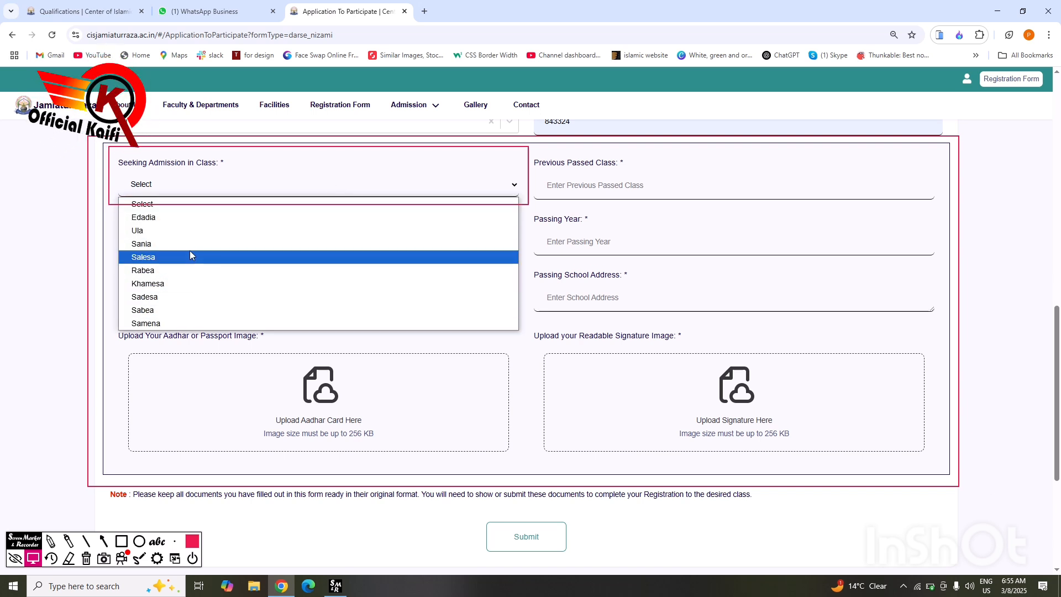
left_click(114, 228)
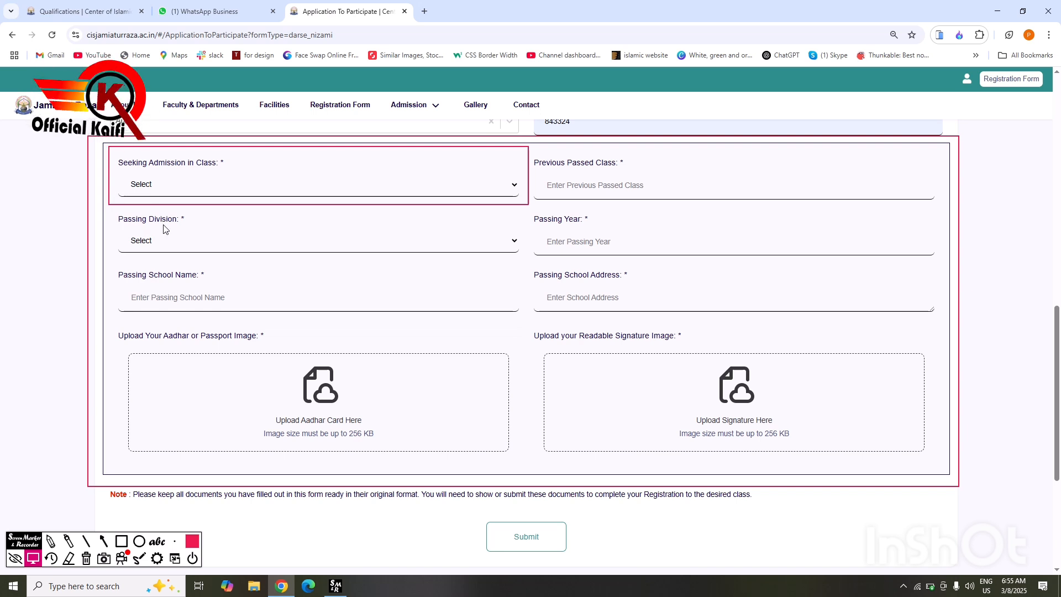
left_click(221, 193)
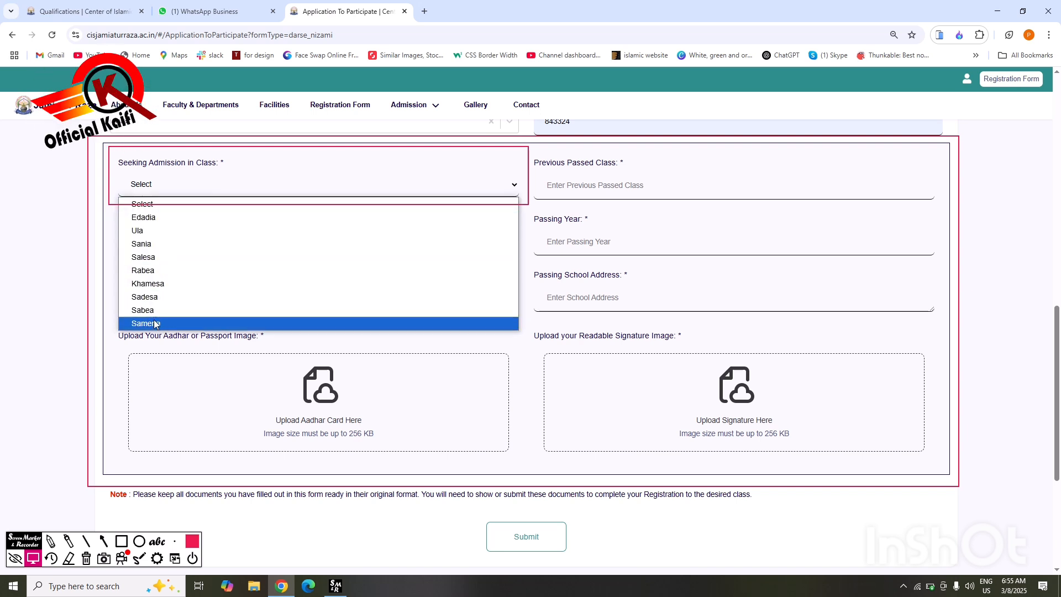
left_click(107, 238)
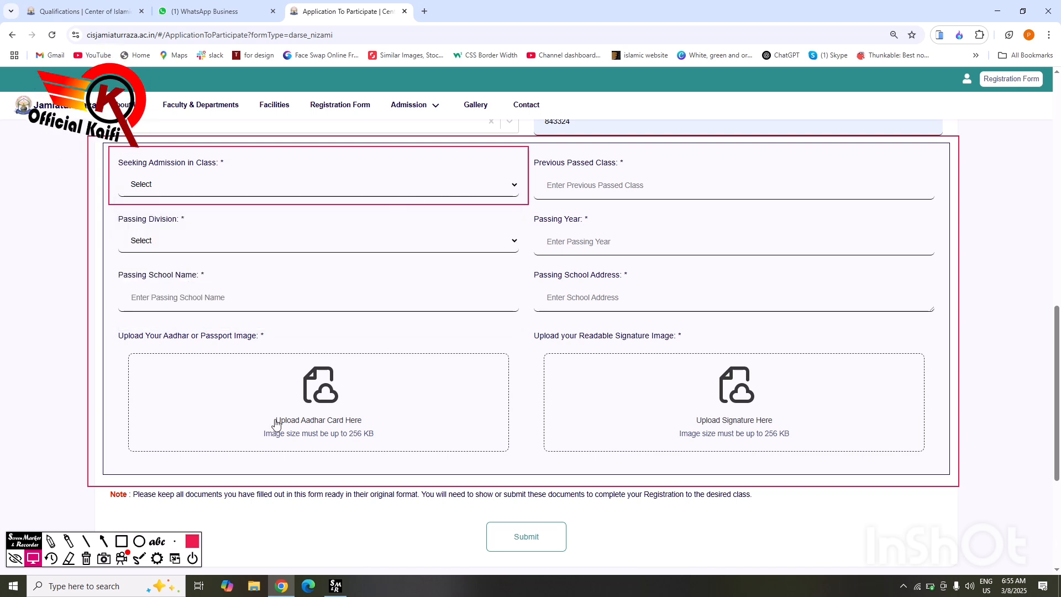
Step: Frame the Previous Passed Class field with a red rectangle and return to normal pointer mode
left_click(116, 544)
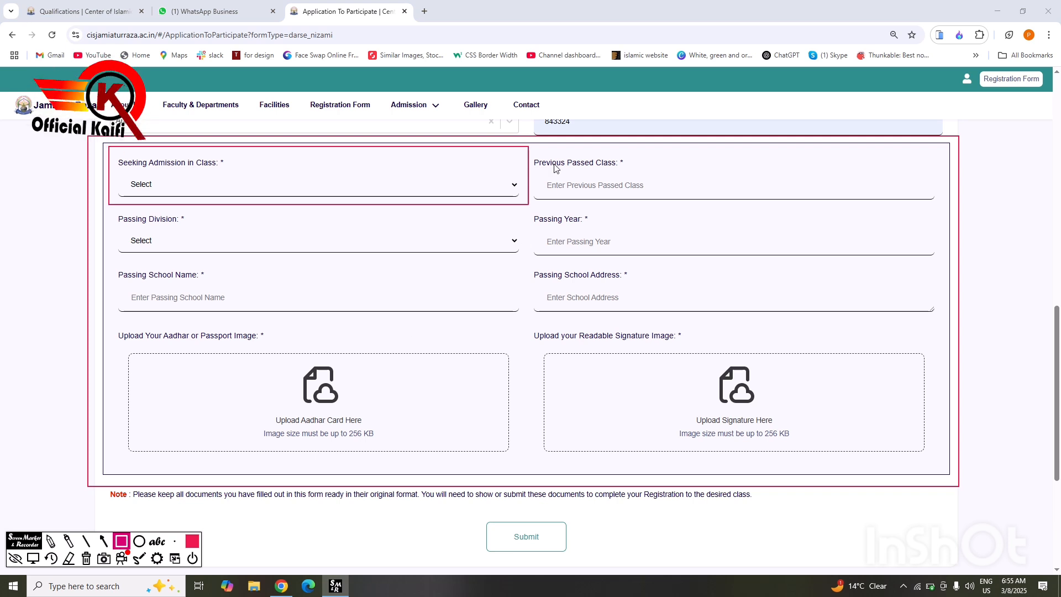
mouse_move(532, 154)
left_mouse_down()
mouse_move(717, 225)
mouse_move(942, 215)
left_mouse_up()
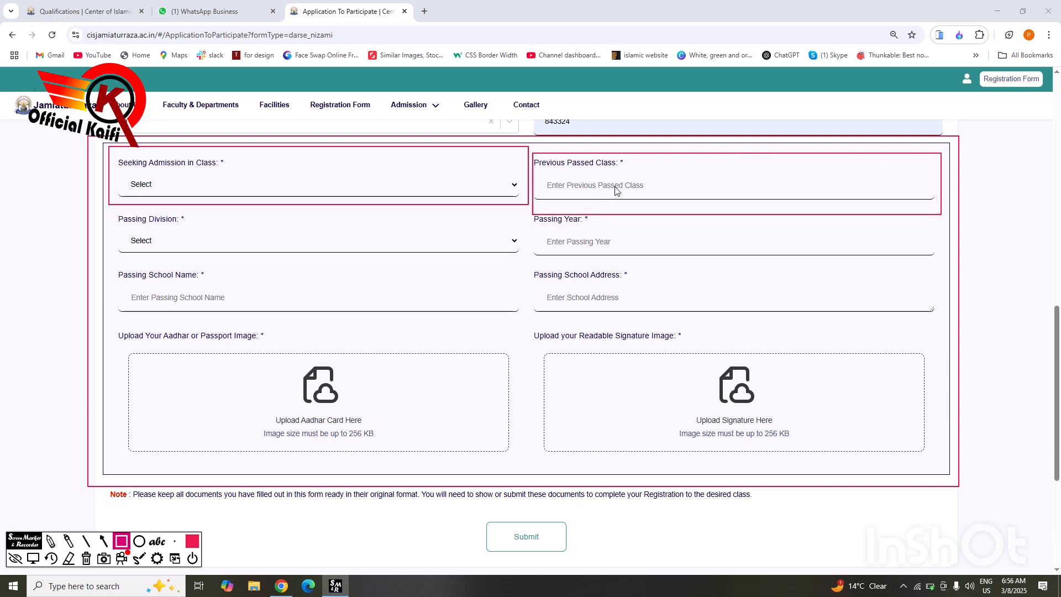
left_click(33, 558)
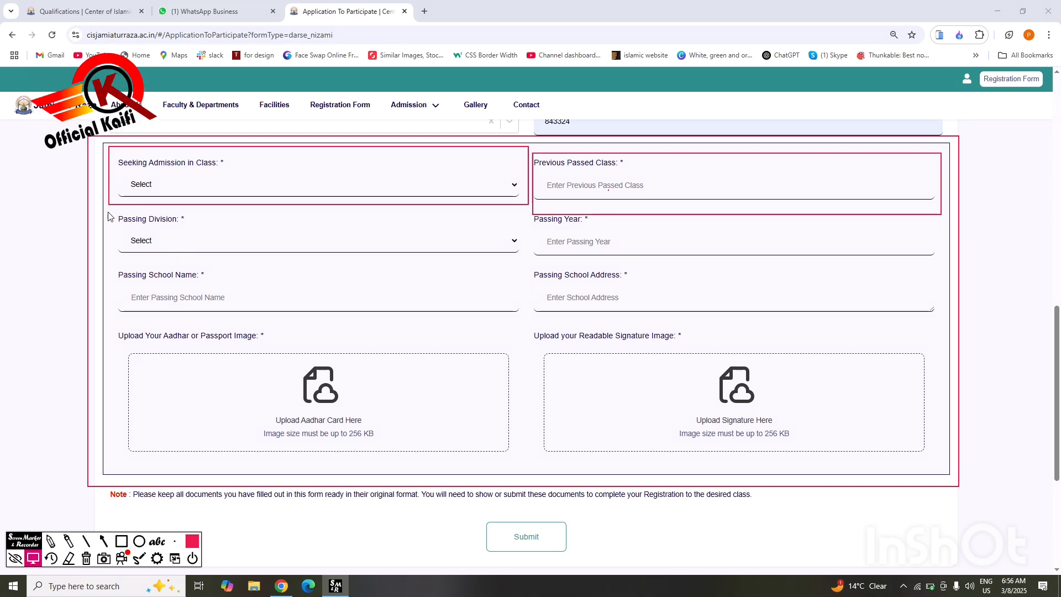
Step: Highlight the Passing Division label and show its options, and frame the Passing Year field with a red rectangle
left_click_drag(109, 216, 269, 251)
left_click(178, 249)
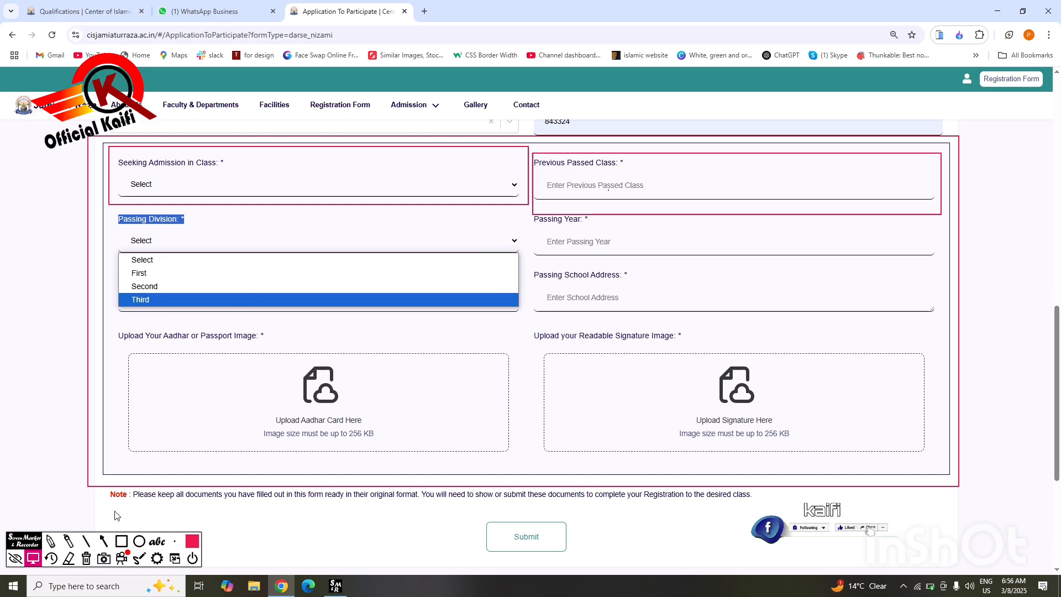
left_click(122, 541)
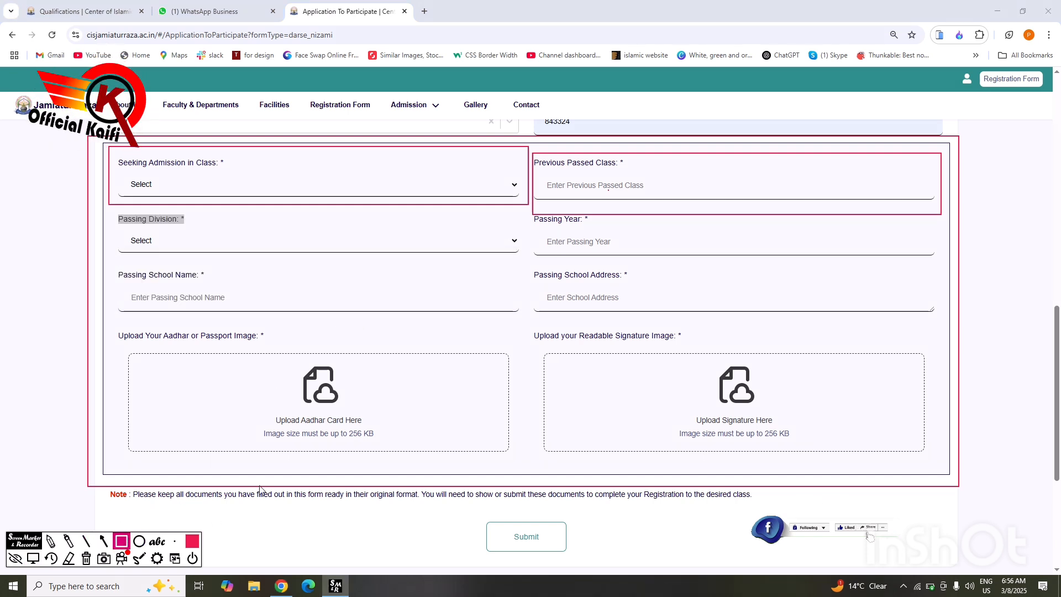
mouse_move(528, 208)
left_mouse_down()
mouse_move(559, 262)
mouse_move(945, 266)
left_mouse_up()
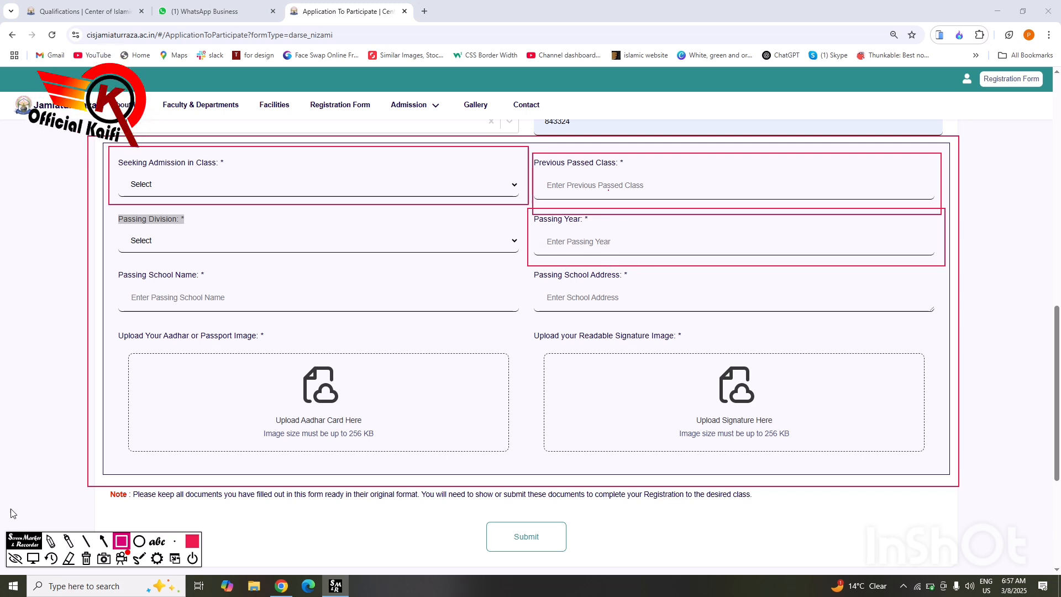
Step: Clear all red frames, draw separate ones around Passing School Name and Passing School Address, and return to normal pointer mode
left_click(86, 558)
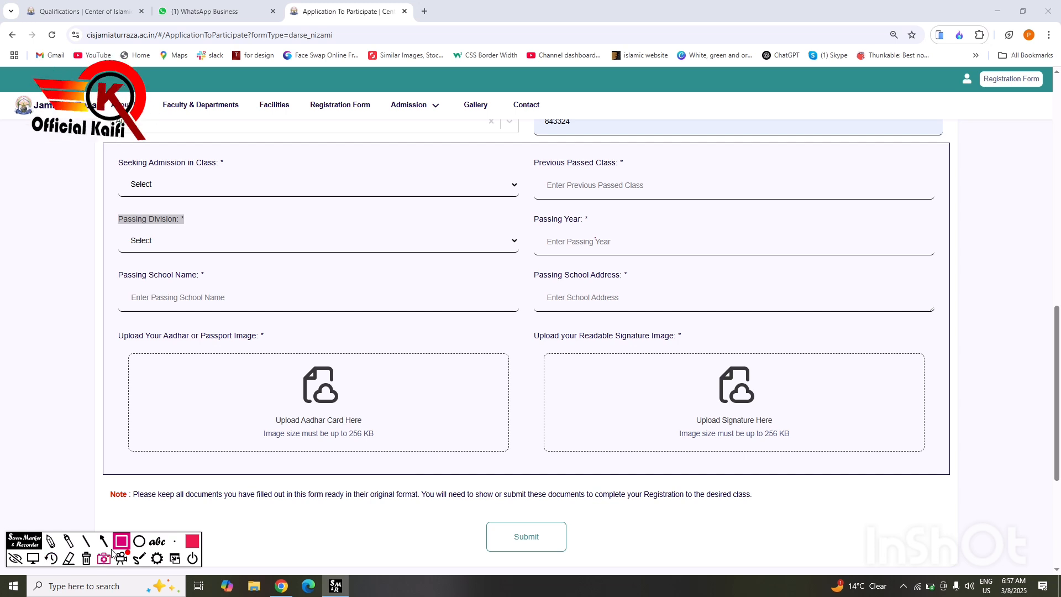
mouse_move(92, 254)
left_mouse_down()
mouse_move(281, 331)
mouse_move(493, 344)
mouse_move(520, 315)
mouse_move(532, 325)
left_mouse_up()
mouse_move(528, 251)
left_mouse_down()
mouse_move(1005, 330)
mouse_move(950, 340)
mouse_move(940, 329)
left_mouse_up()
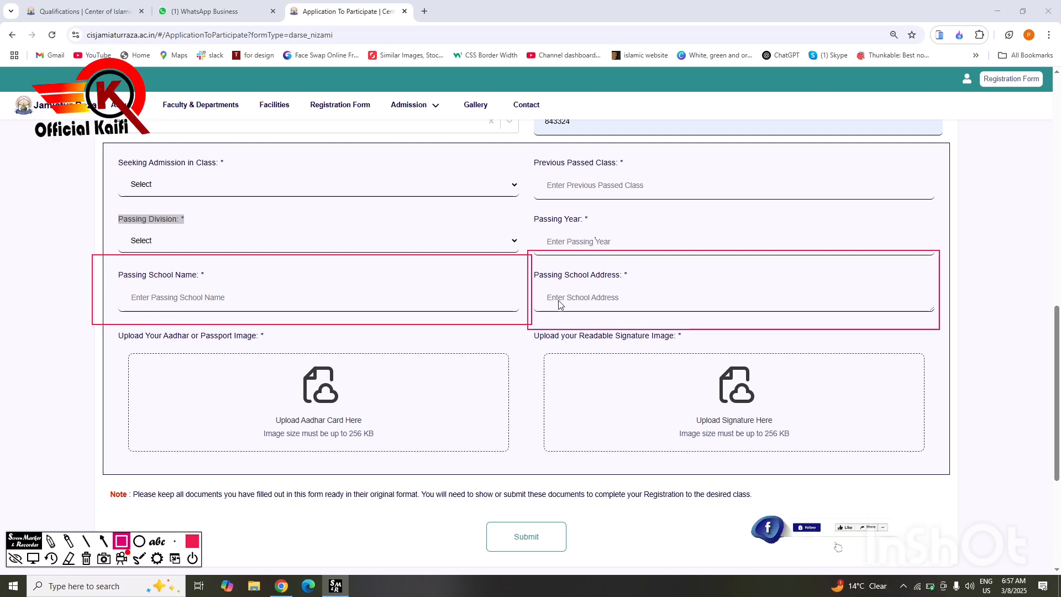
left_click(33, 558)
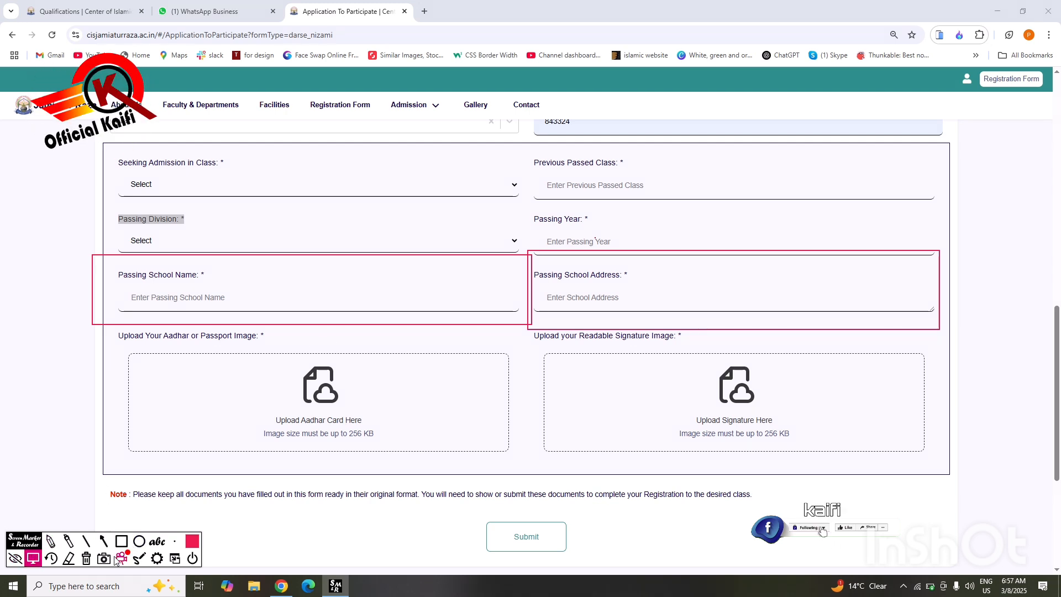
Step: Replace the school frames with red rectangles around the Aadhar or Passport image upload and the signature image upload
left_click(90, 559)
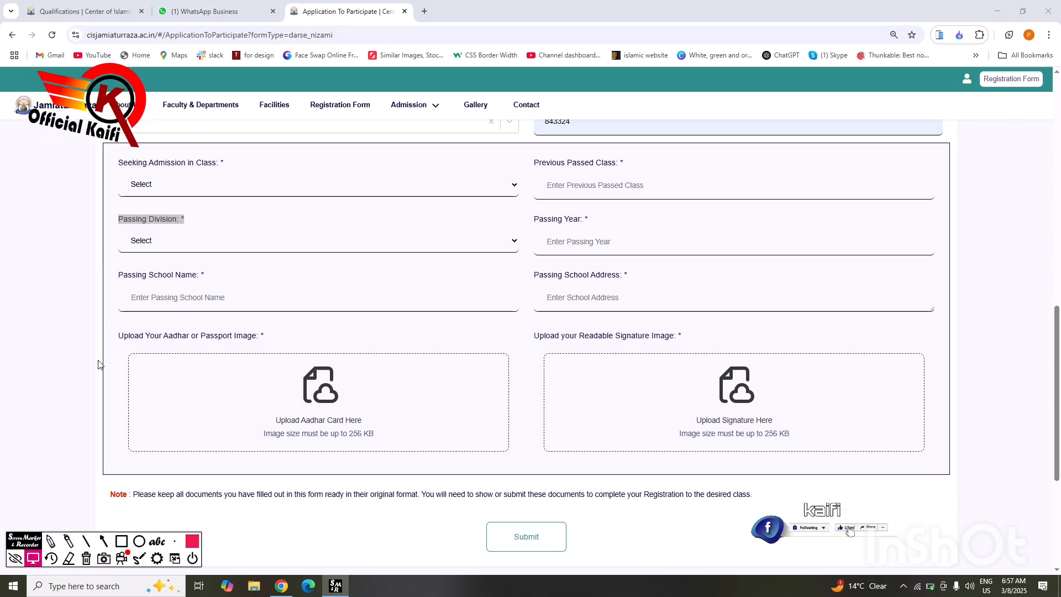
left_click(122, 542)
mouse_move(87, 320)
left_mouse_down()
mouse_move(258, 418)
mouse_move(536, 469)
left_mouse_up()
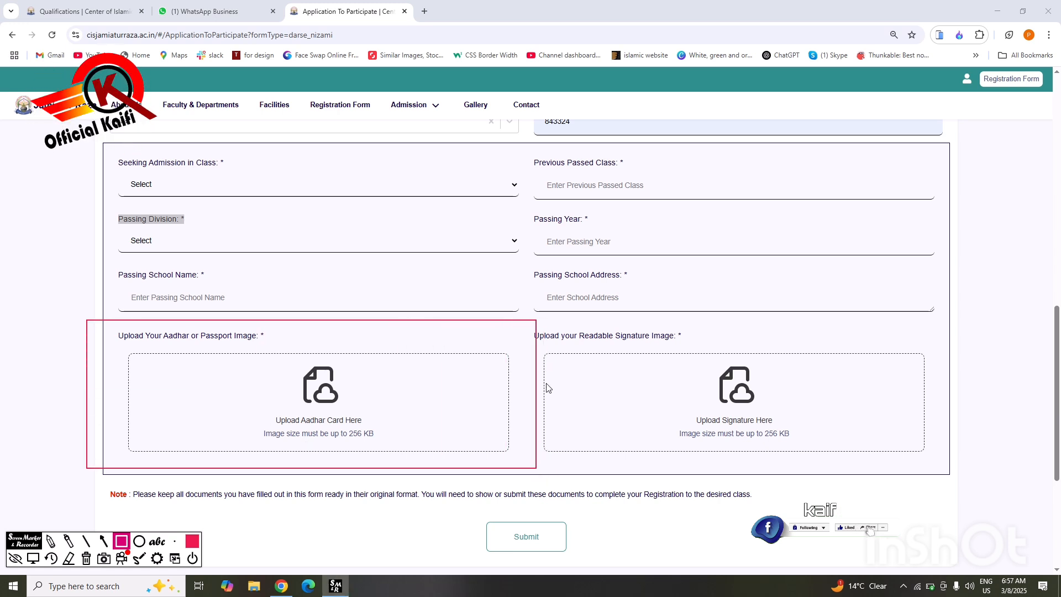
left_click_drag(522, 329, 933, 457)
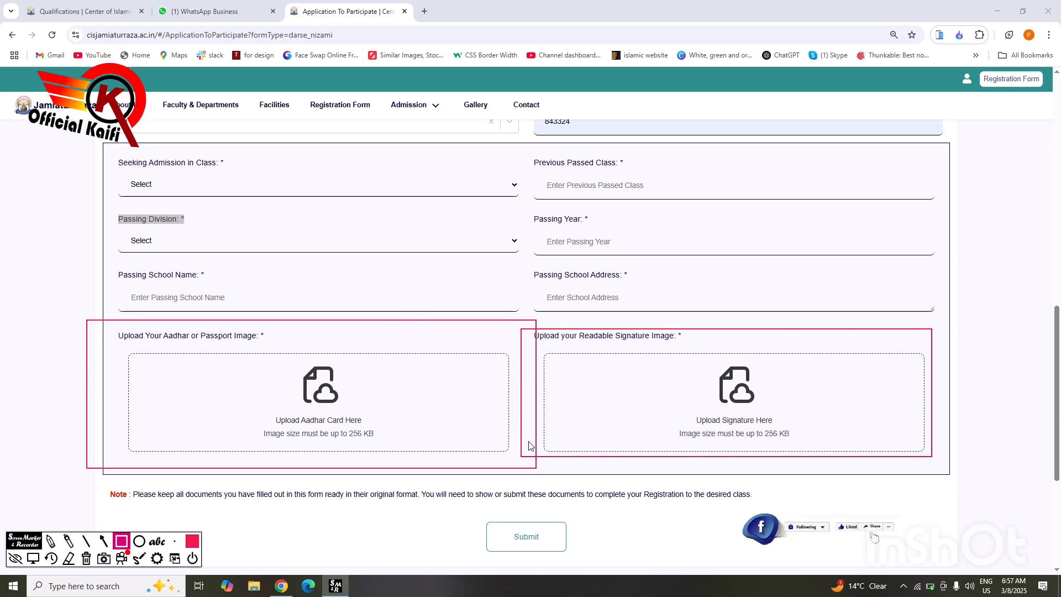
Step: Mark the 256 KB size limits of both uploads with red rectangles, clear all marks and return to normal pointer mode
left_click_drag(246, 427, 388, 448)
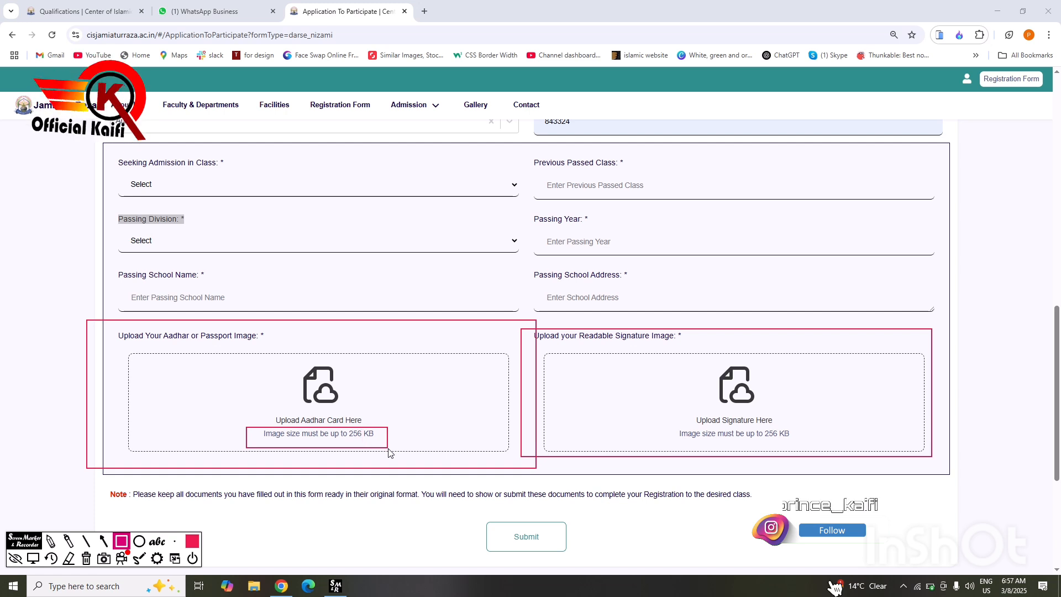
mouse_move(648, 435)
left_mouse_down()
mouse_move(859, 453)
mouse_move(846, 423)
left_mouse_up()
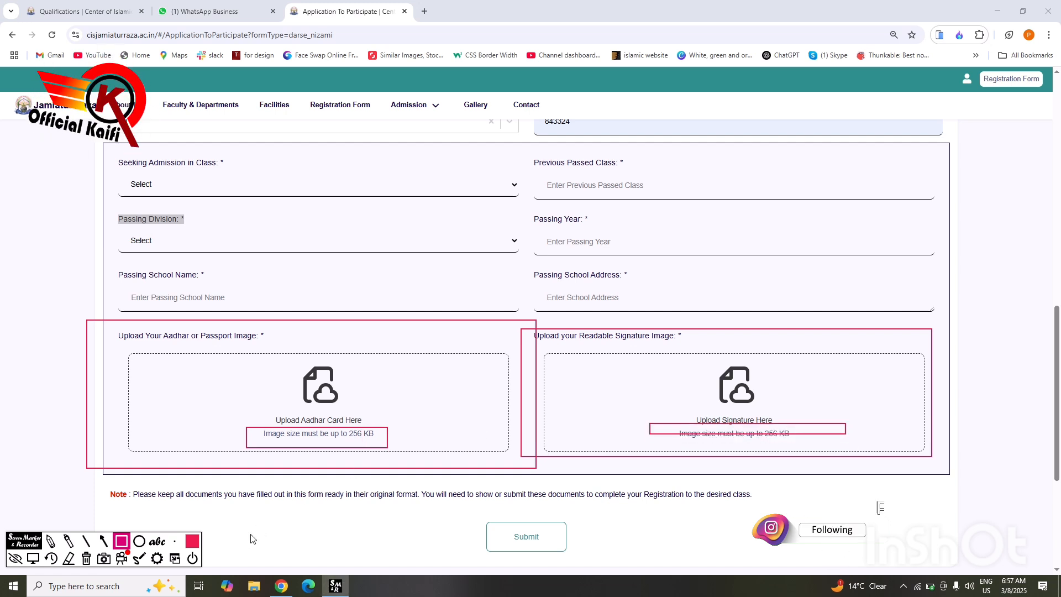
left_click(87, 560)
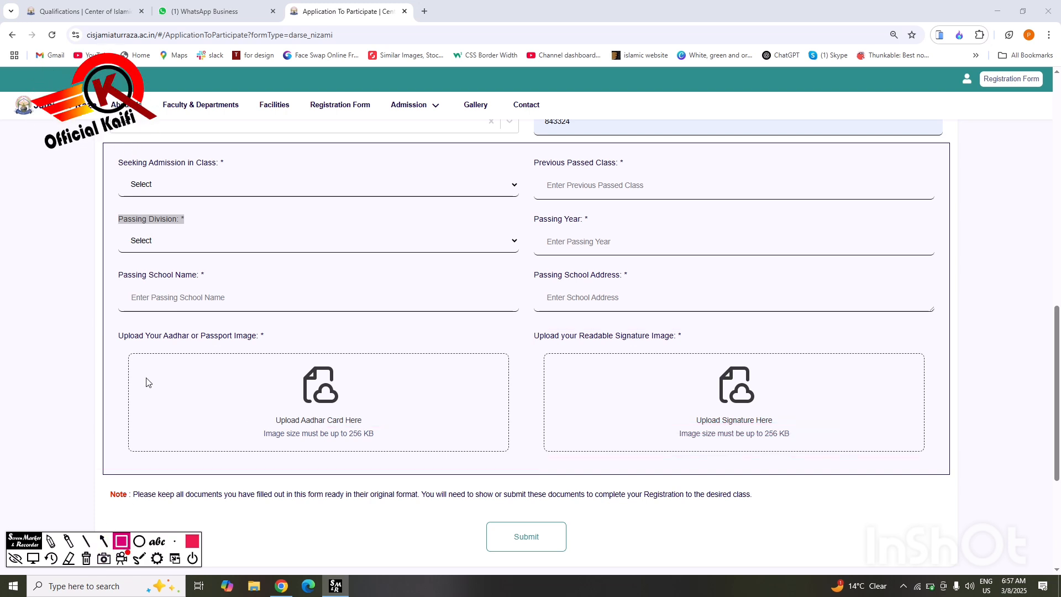
left_click(33, 559)
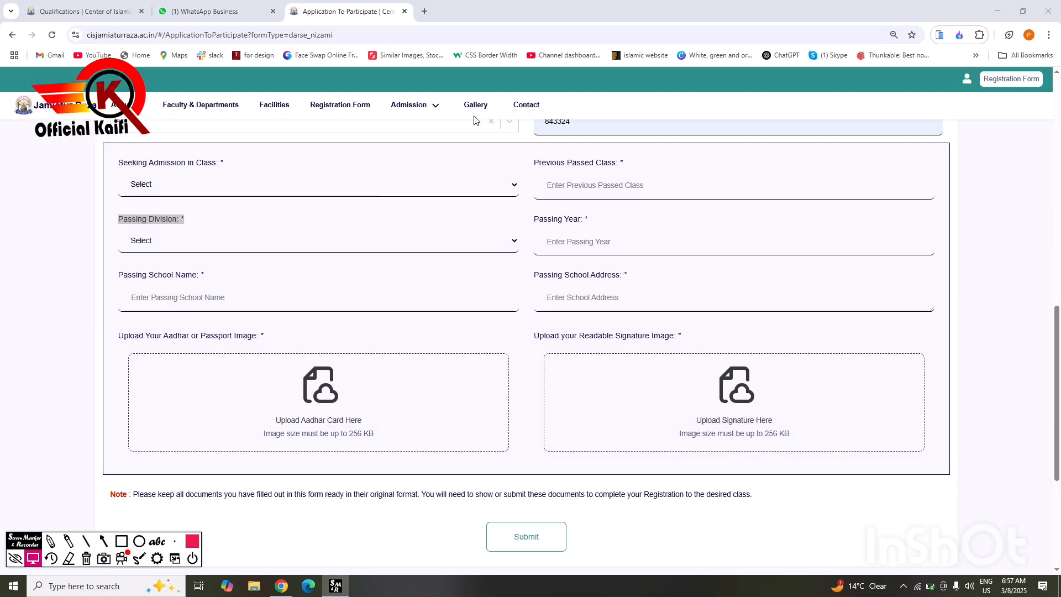
Step: Search Google for "resize image" in a new browser tab
left_click(424, 11)
type("res")
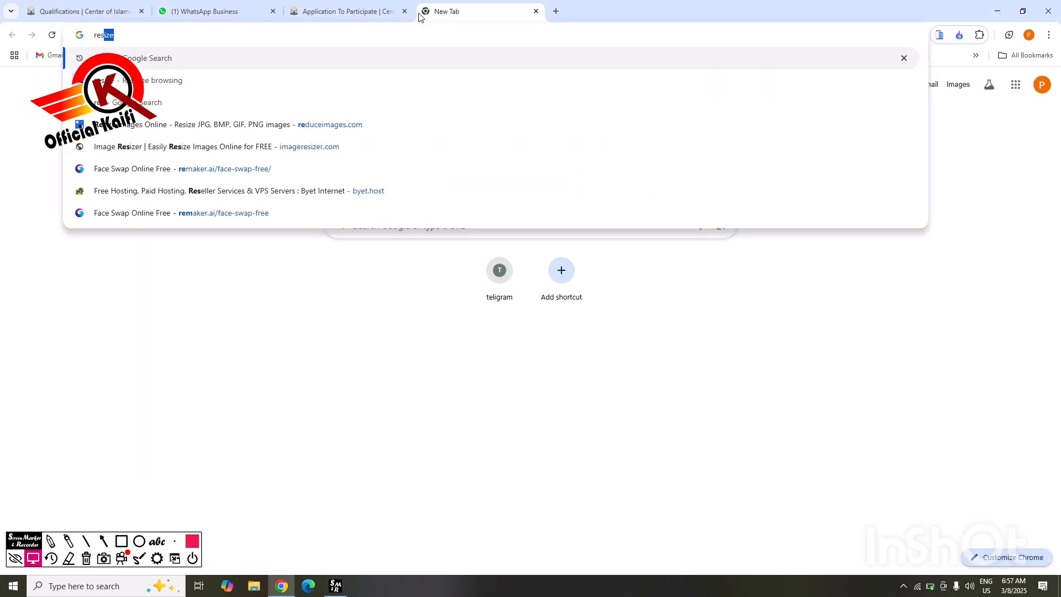
type("ize")
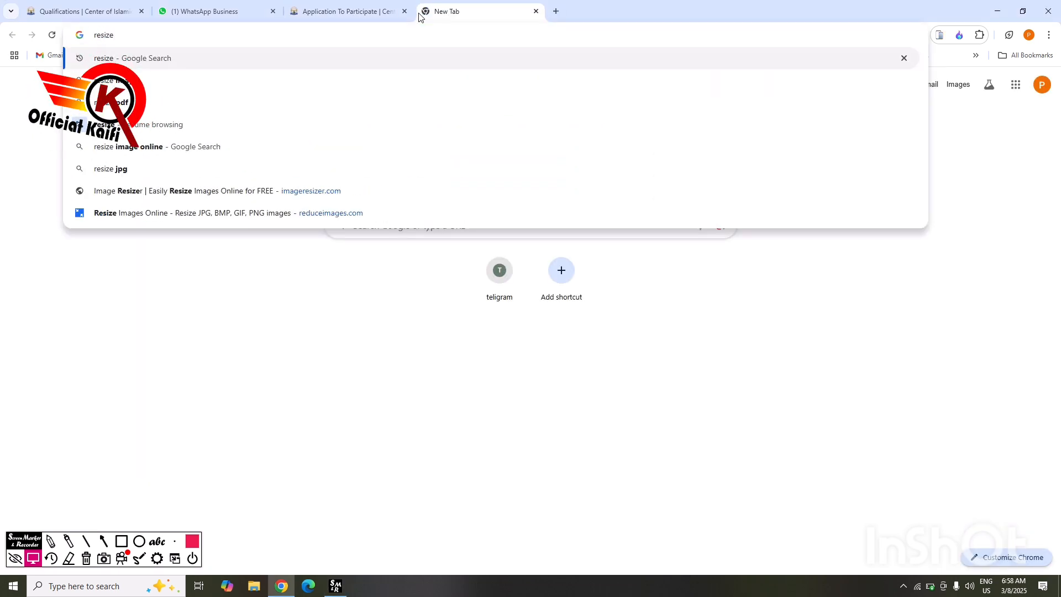
left_click(199, 79)
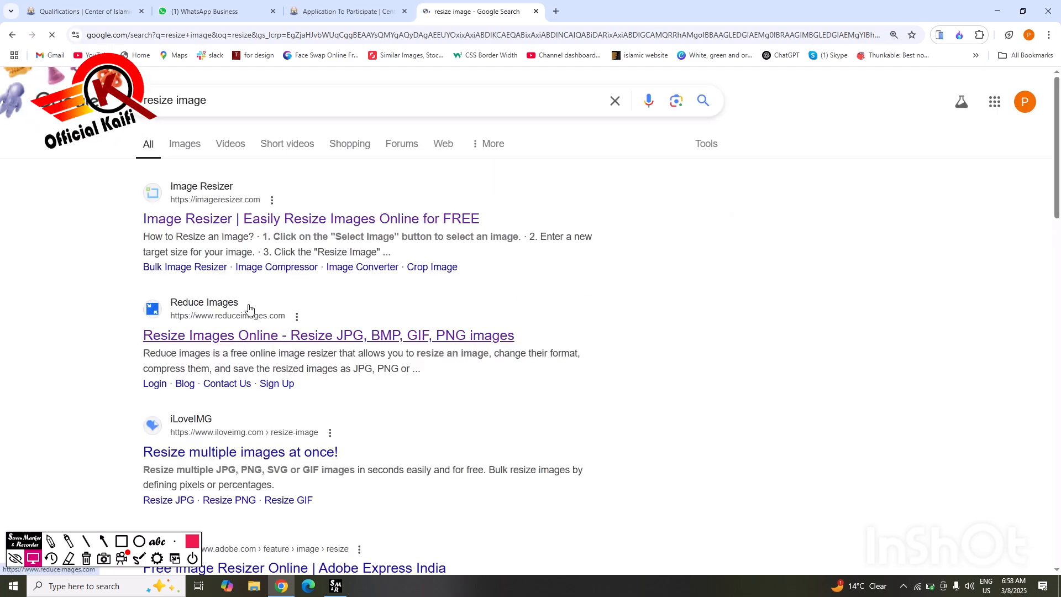
Step: Look at the Image Resizer site from the search results and return to the results
left_click(291, 220)
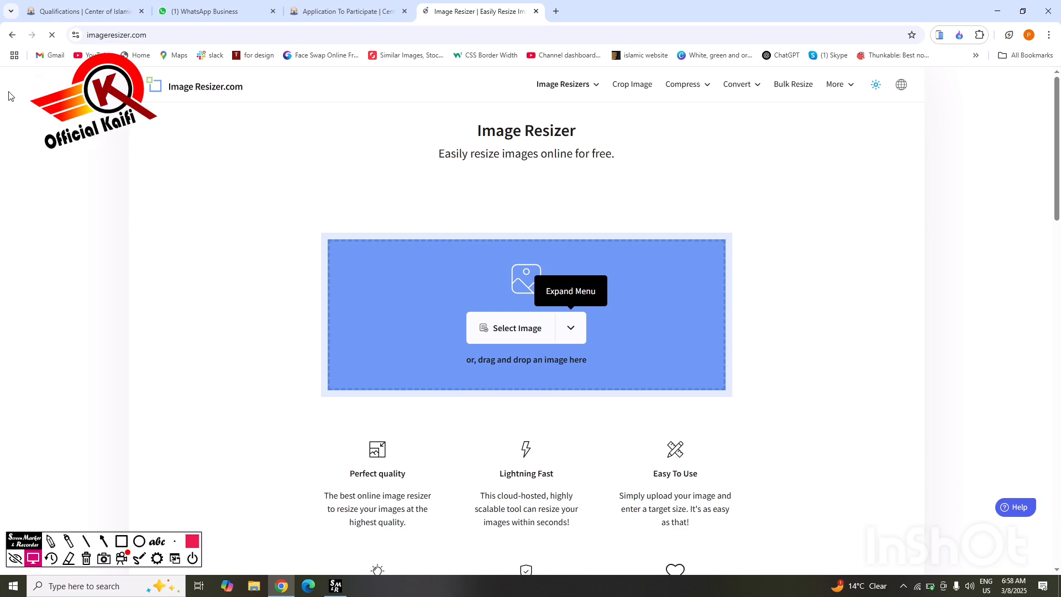
left_click(12, 35)
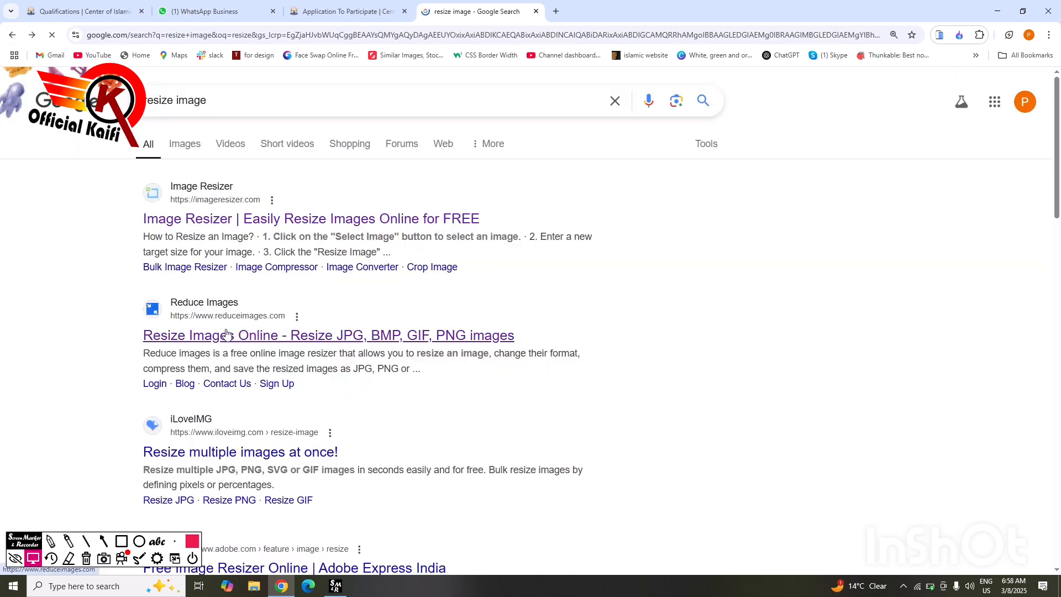
Step: Frame the Reduce Images and Image Resizer results with red rectangles, clear the marks and return to normal pointer mode
left_click(122, 542)
mouse_move(121, 309)
left_mouse_down()
mouse_move(522, 380)
mouse_move(549, 375)
left_mouse_up()
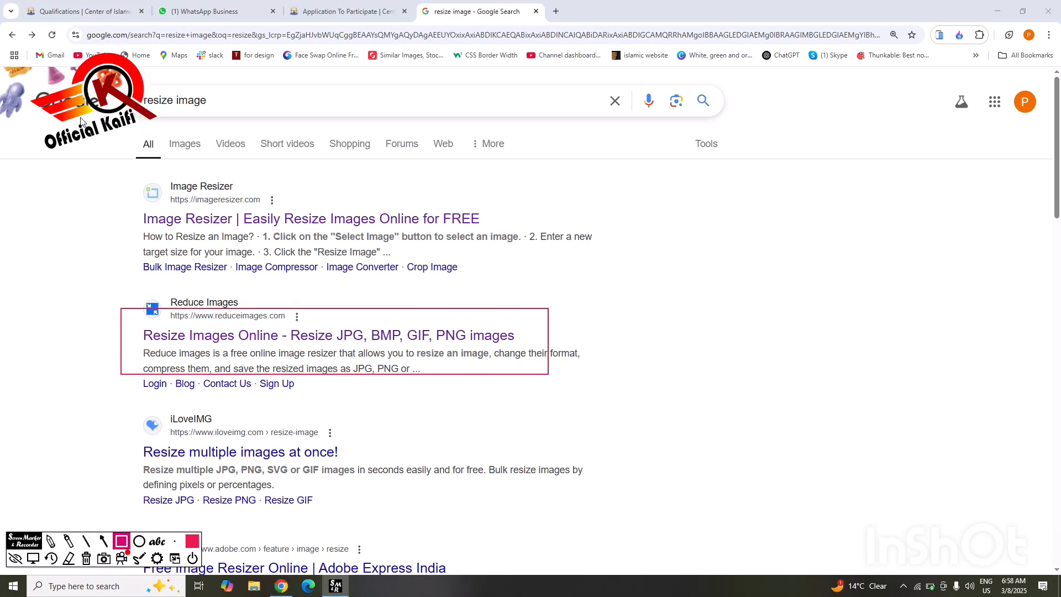
mouse_move(100, 167)
left_mouse_down()
mouse_move(609, 293)
mouse_move(603, 284)
left_mouse_up()
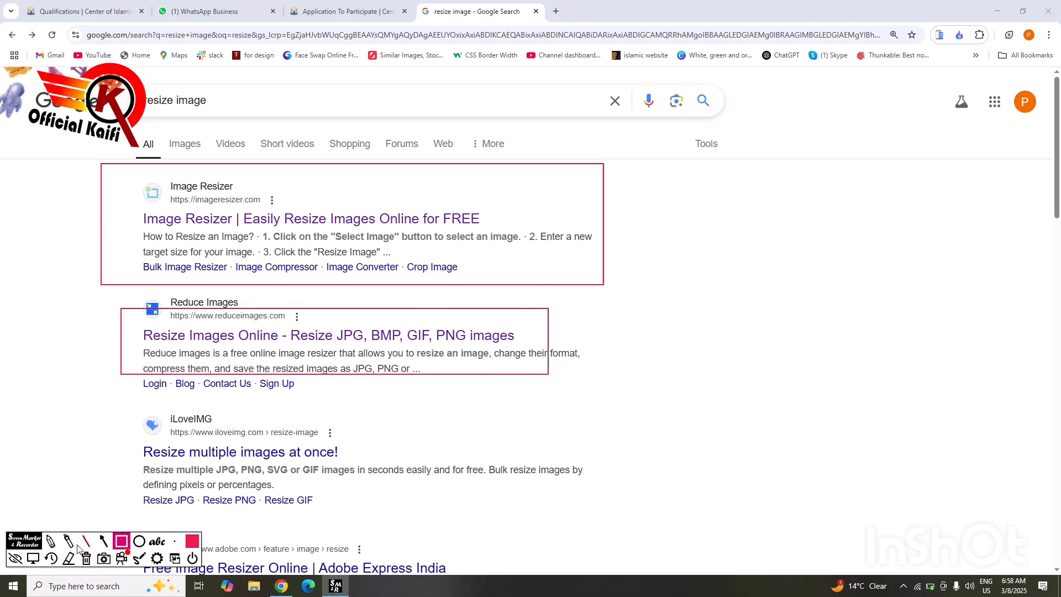
left_click(88, 559)
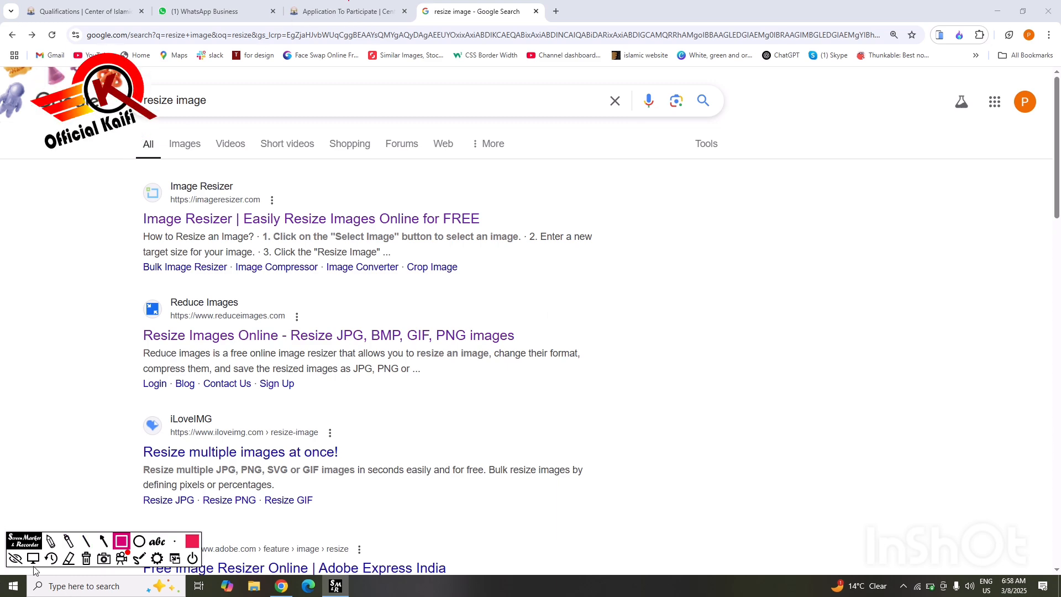
left_click(33, 559)
Step: Return to the Darse Nizami application form and review it from the header to the image upload section
left_click(334, 20)
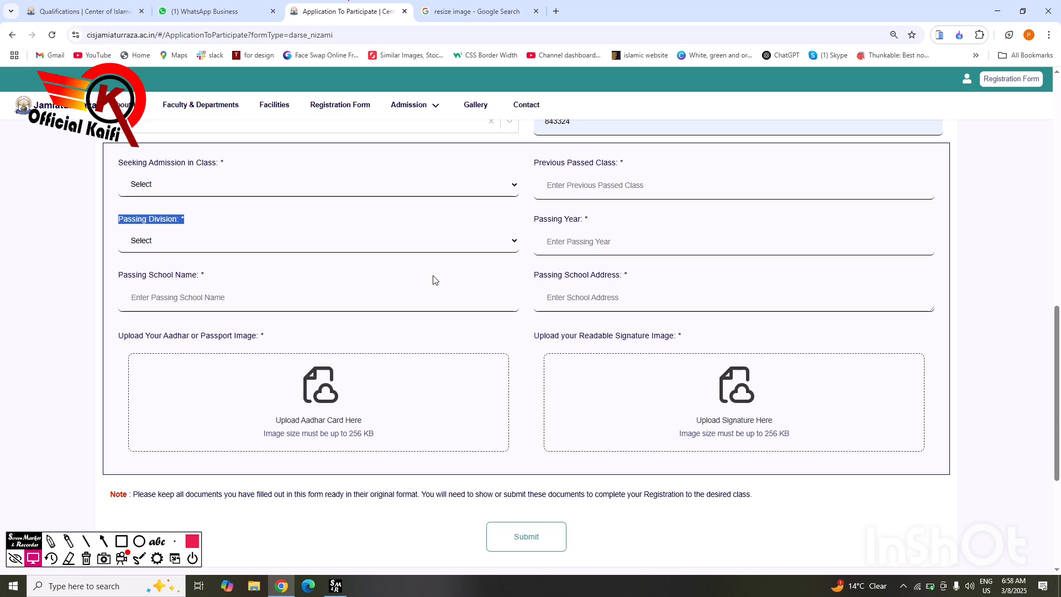
scroll(433, 276, "up", 15)
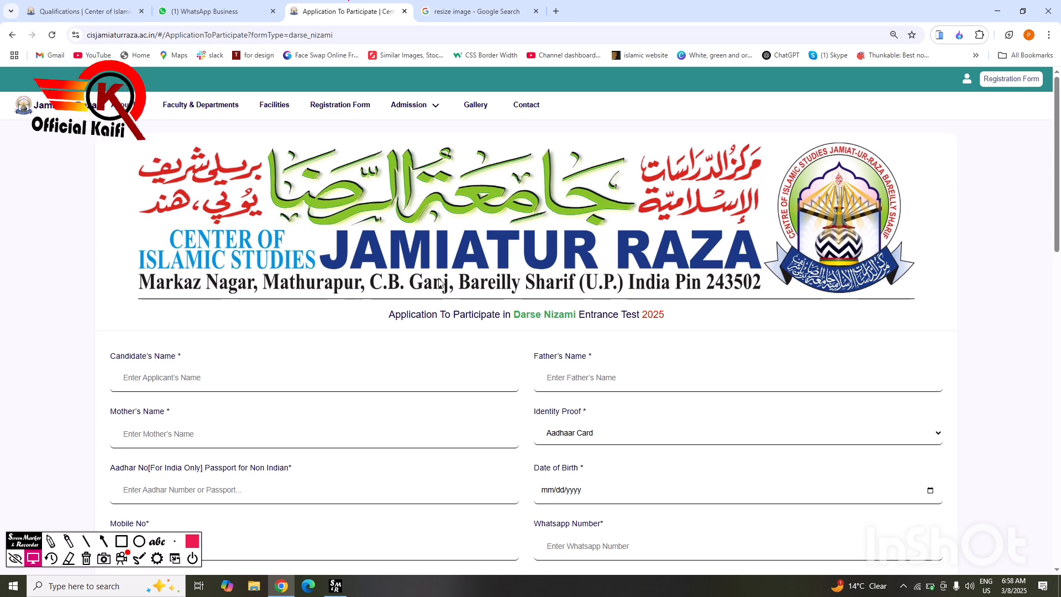
scroll(440, 288, "down", 10)
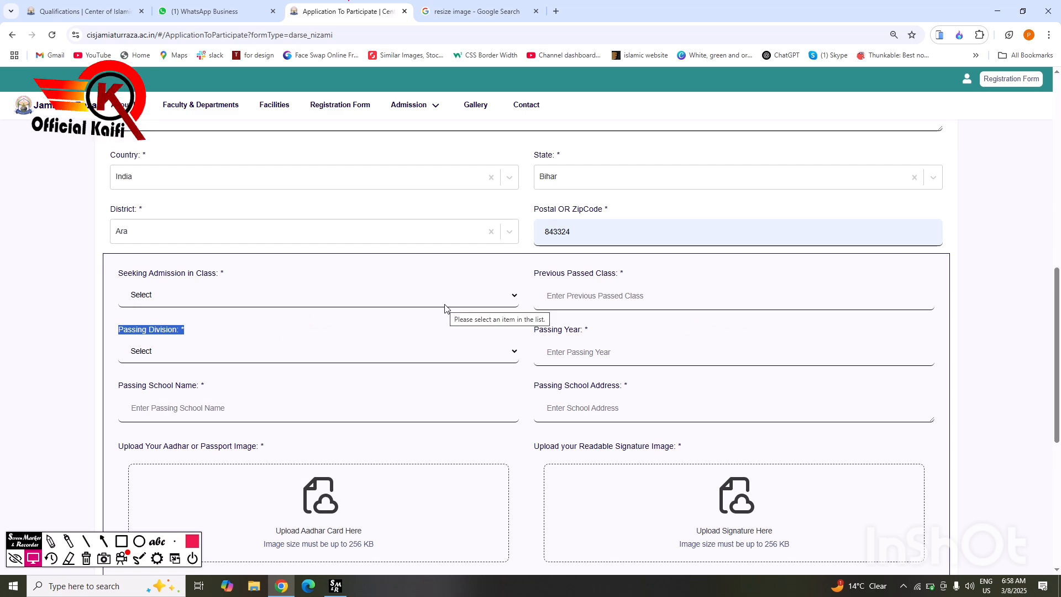
scroll(447, 308, "down", 5)
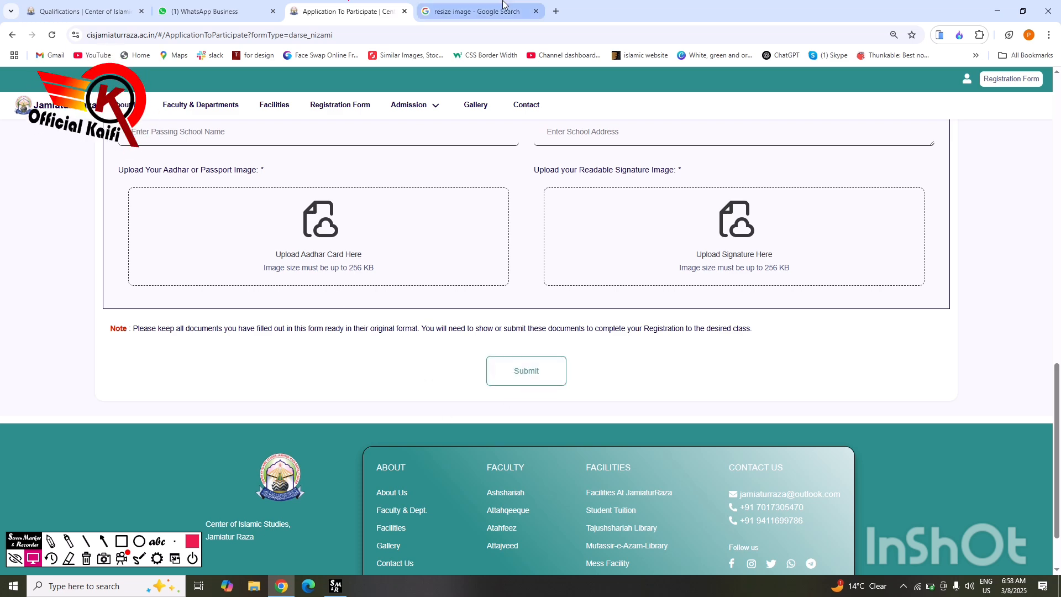
left_click(500, 370)
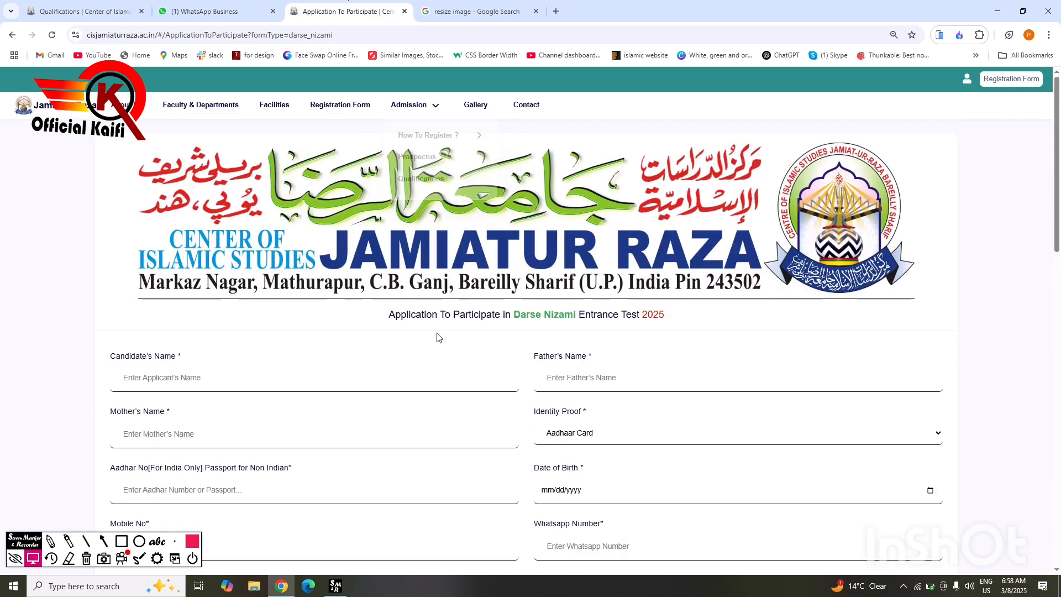
scroll(440, 360, "down", 10)
scroll(437, 392, "down", 6)
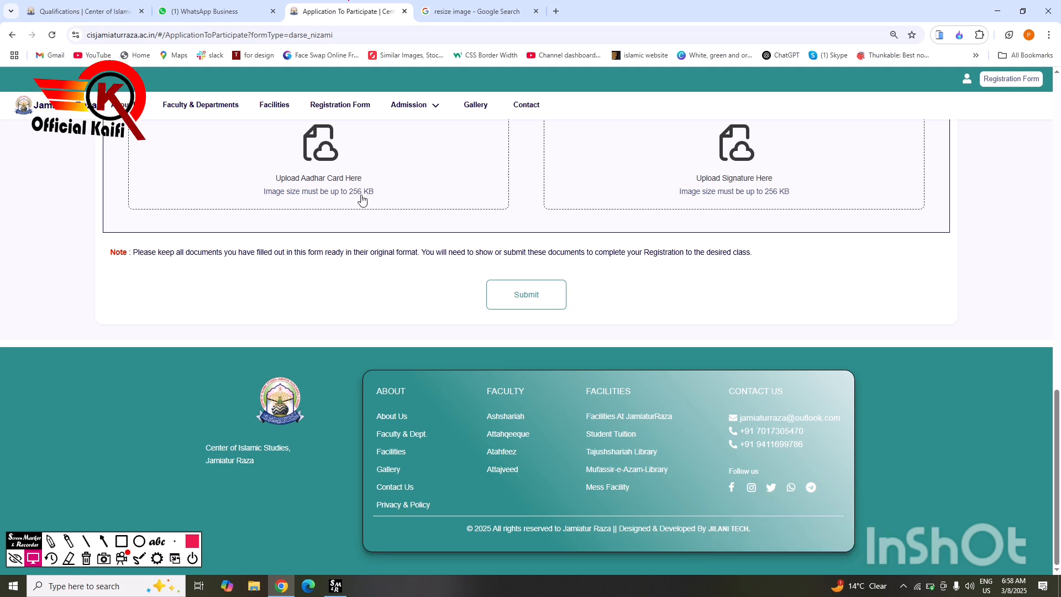
scroll(352, 194, "up", 5)
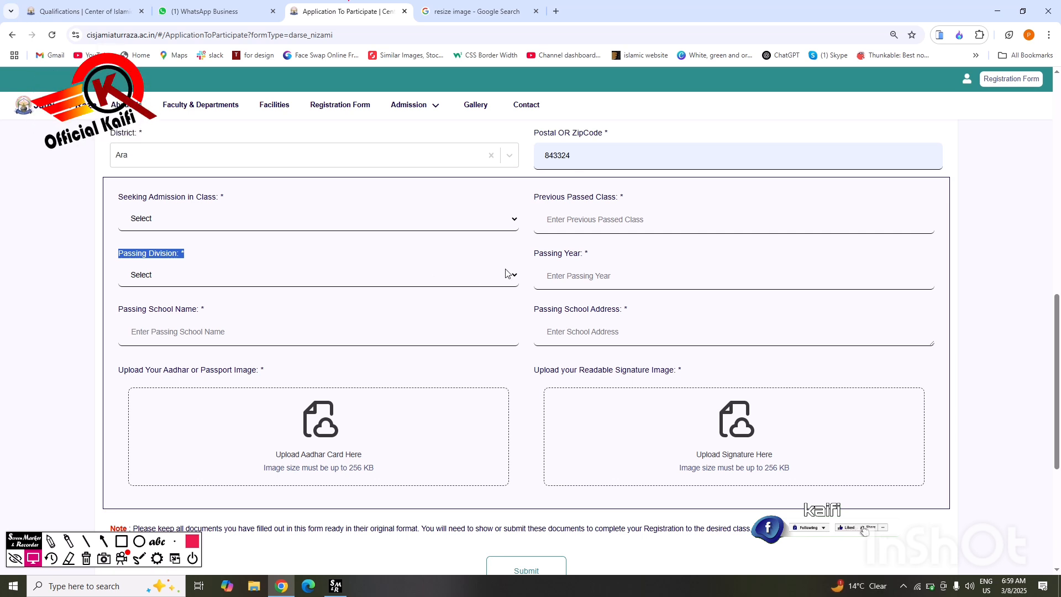
Step: Set Seeking Admission in Class to Salesa
left_click(515, 227)
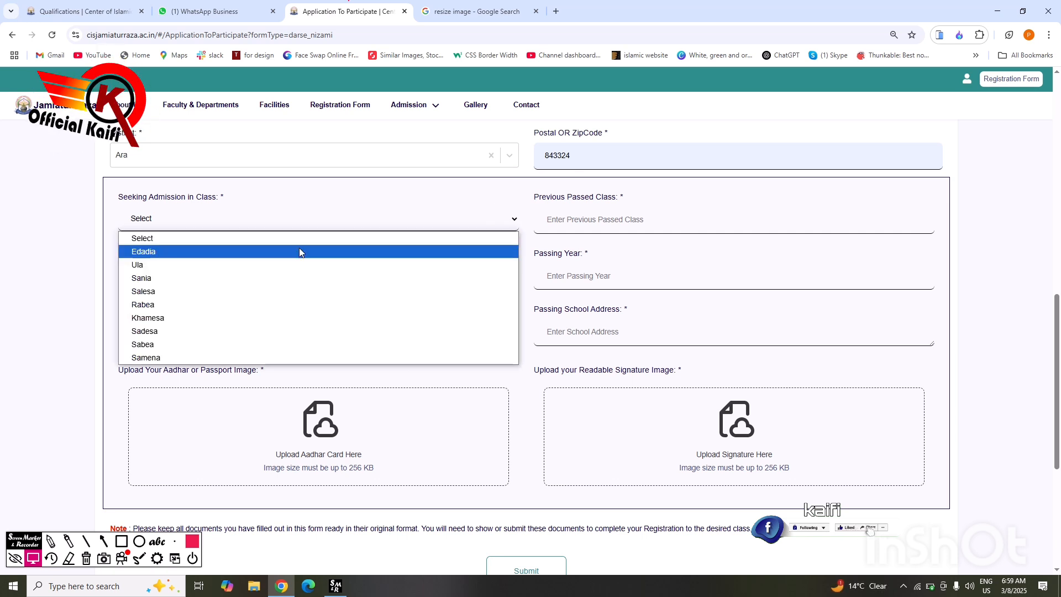
left_click(87, 252)
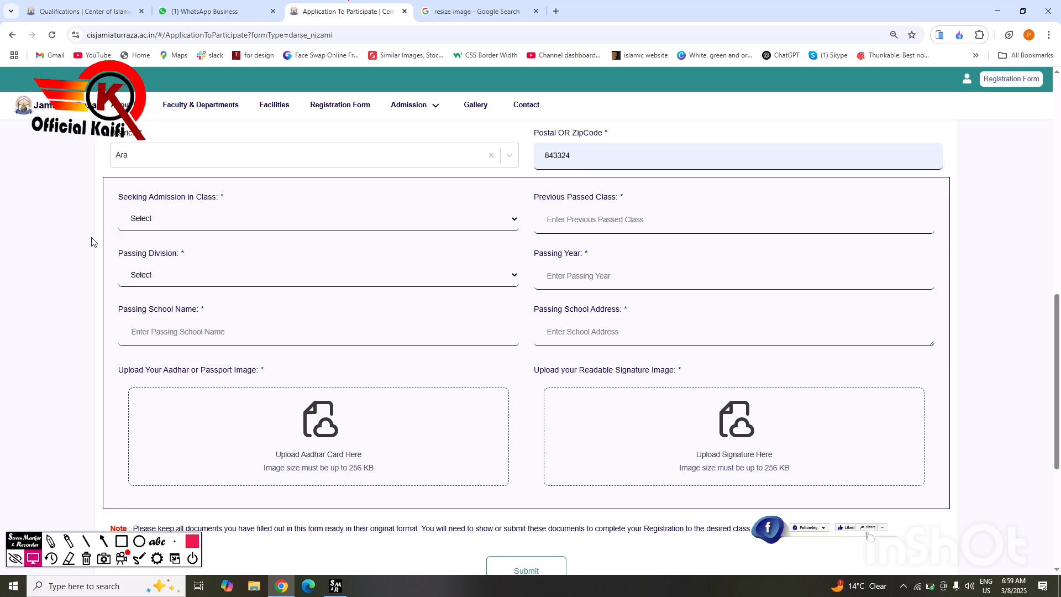
left_click(187, 228)
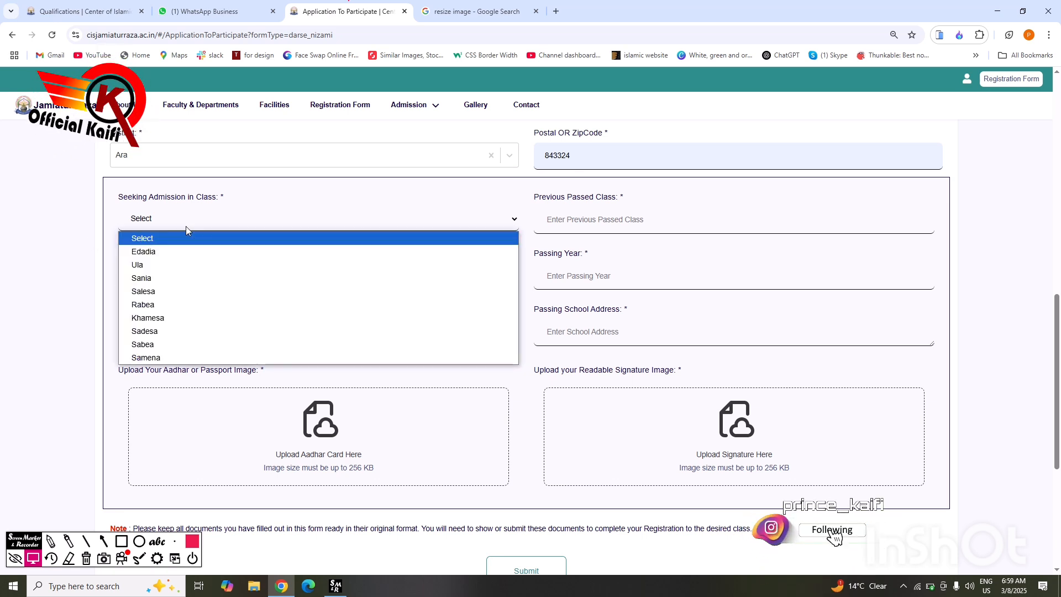
left_click(158, 292)
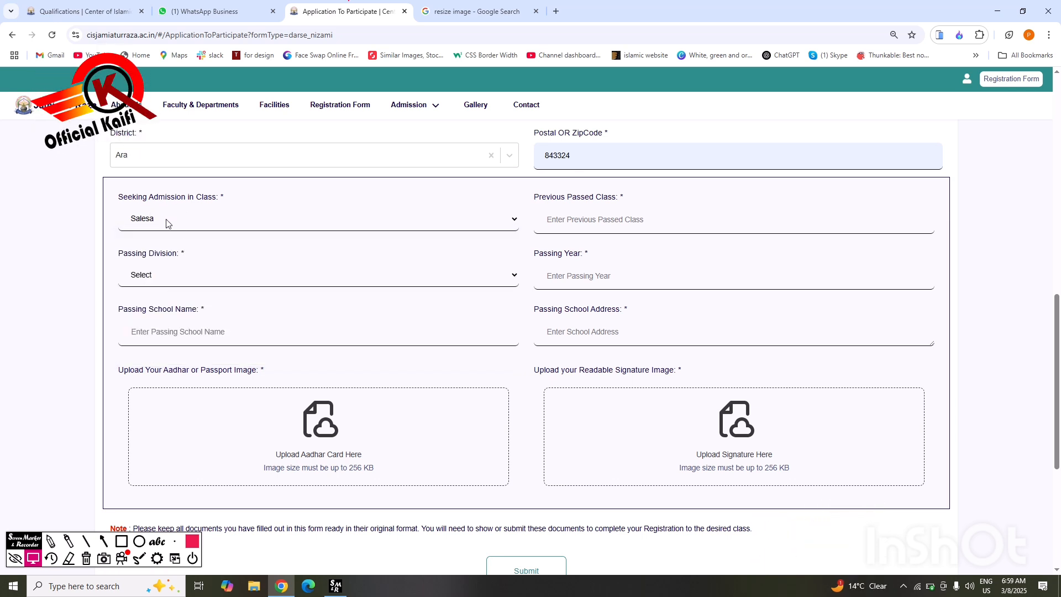
Step: Frame the Seeking Admission in Class field with a red rectangle, clear it and return to normal pointer mode
key("ctrl+shift+r")
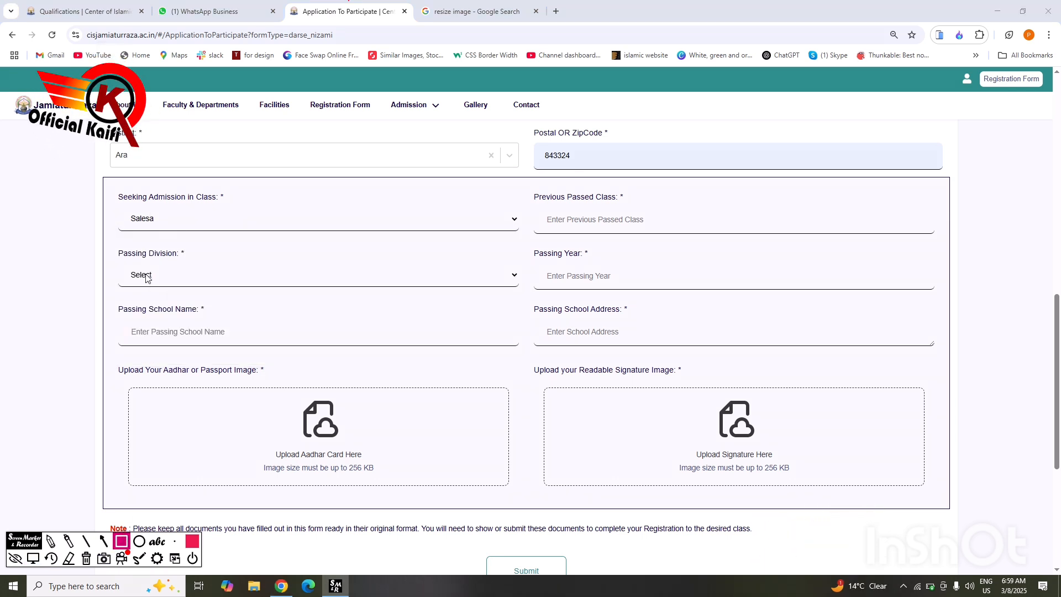
mouse_move(104, 185)
left_mouse_down()
mouse_move(260, 259)
mouse_move(525, 242)
left_mouse_up()
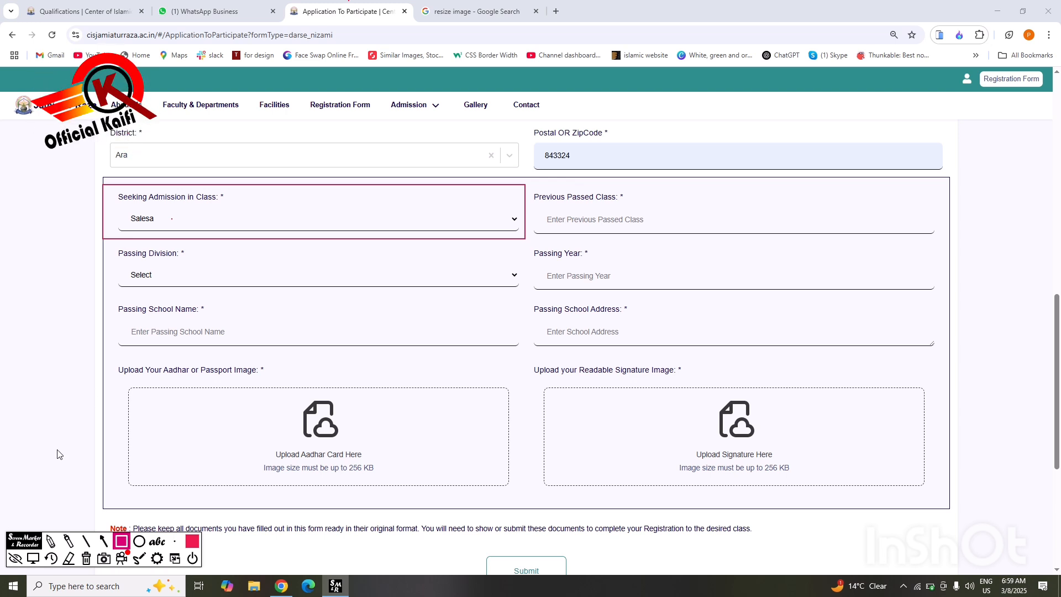
left_click(86, 558)
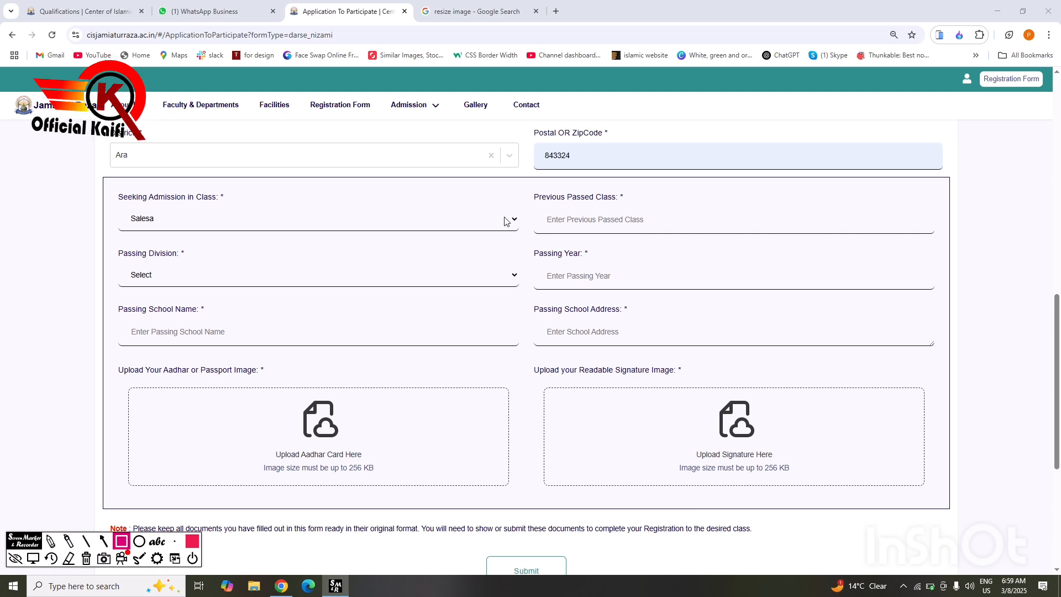
left_click(33, 558)
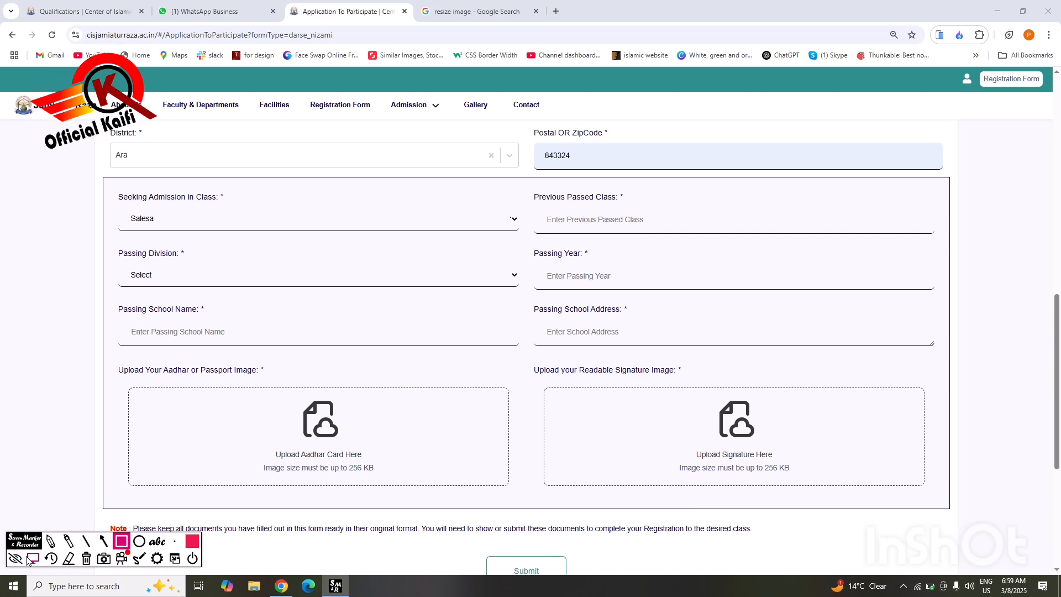
Step: Change Seeking Admission in Class to Ula and review the other class options without picking a different one
left_click(518, 220)
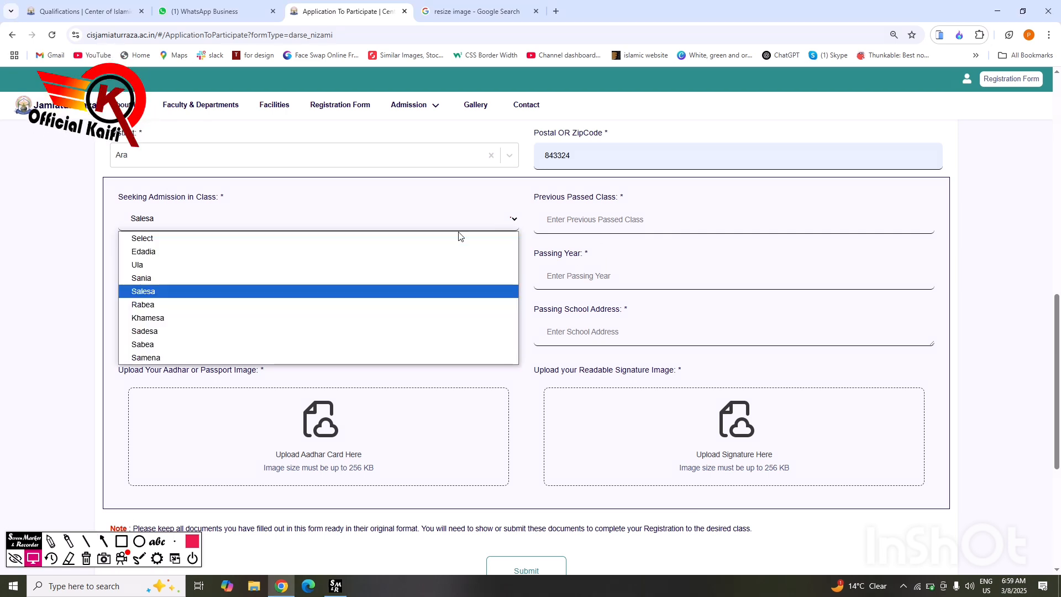
left_click(150, 265)
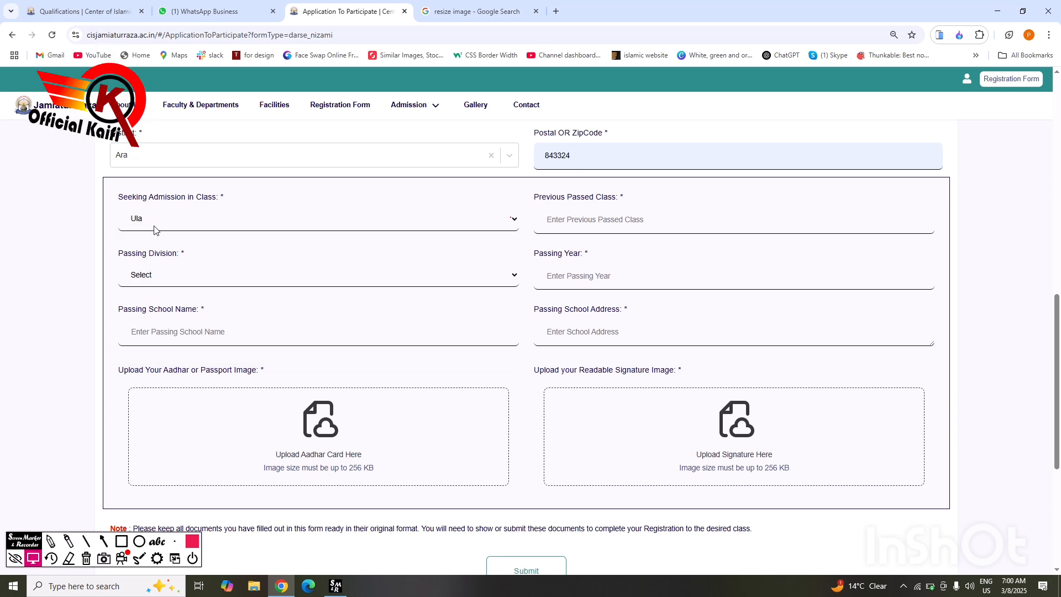
left_click(514, 220)
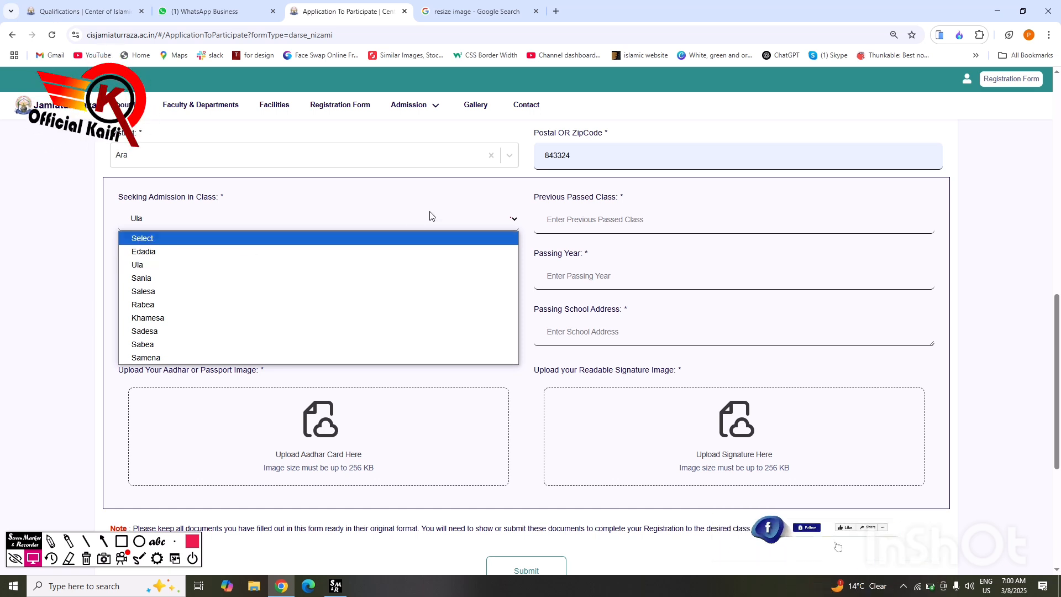
left_click(468, 200)
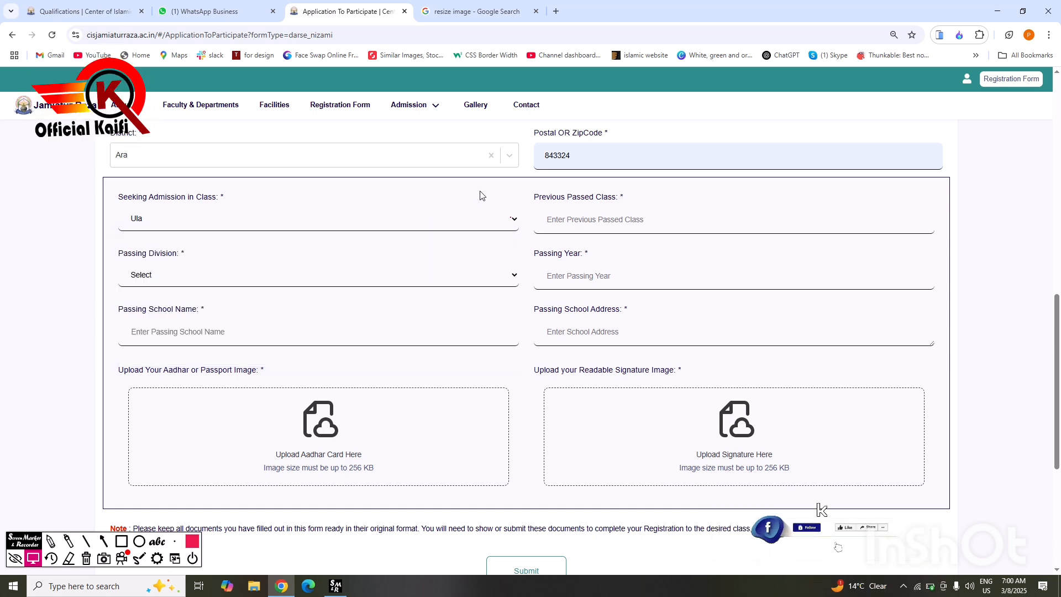
left_click(510, 222)
left_click(164, 276)
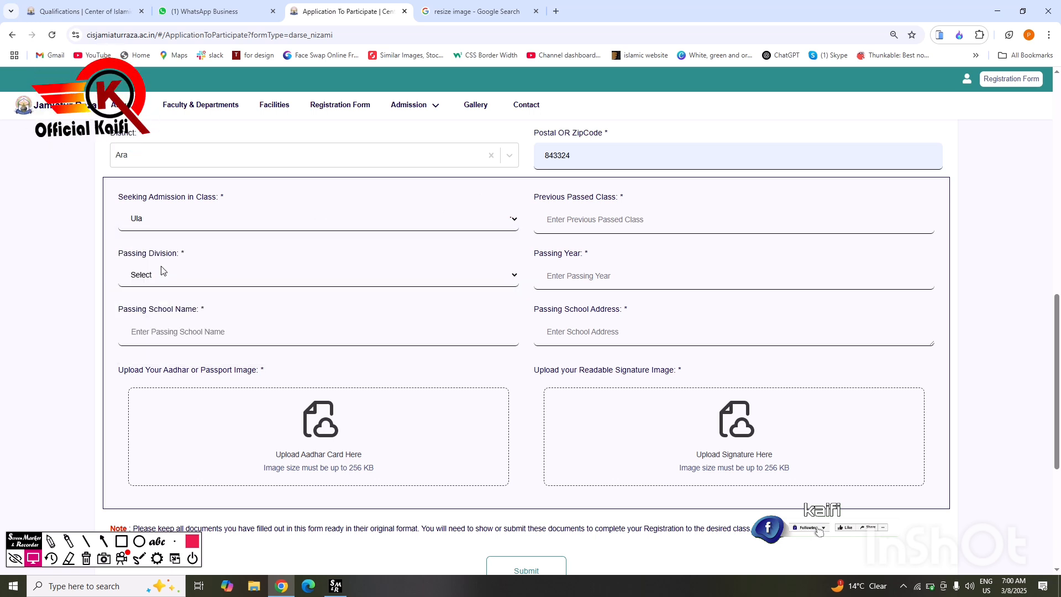
left_click(592, 215)
left_click(514, 221)
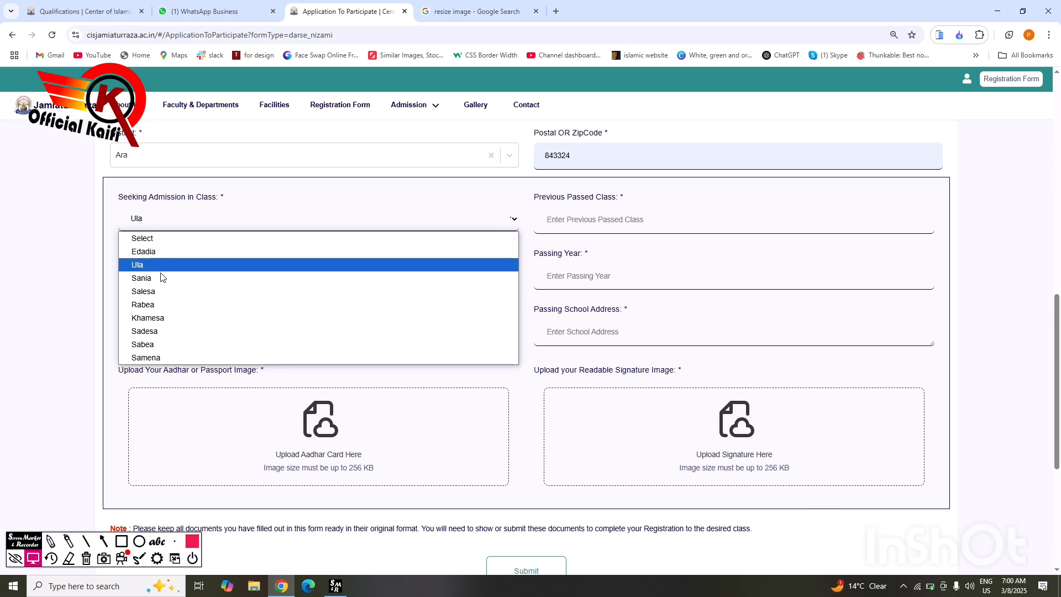
left_click(316, 200)
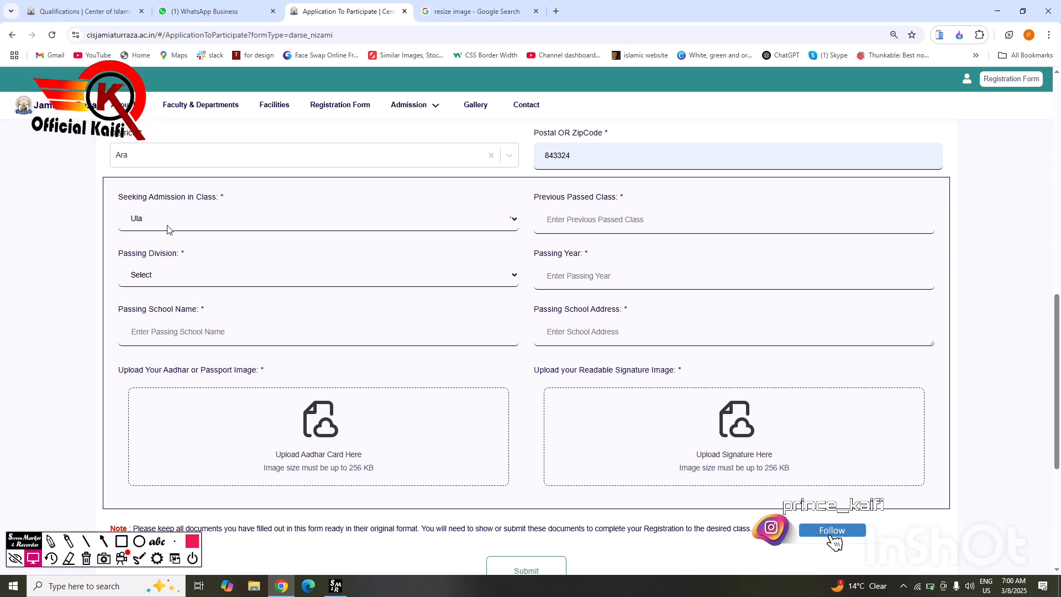
Step: Set Seeking Admission in Class to Salesa and check the Previous Passed Class field, leaving it empty
left_click(165, 221)
left_click(153, 292)
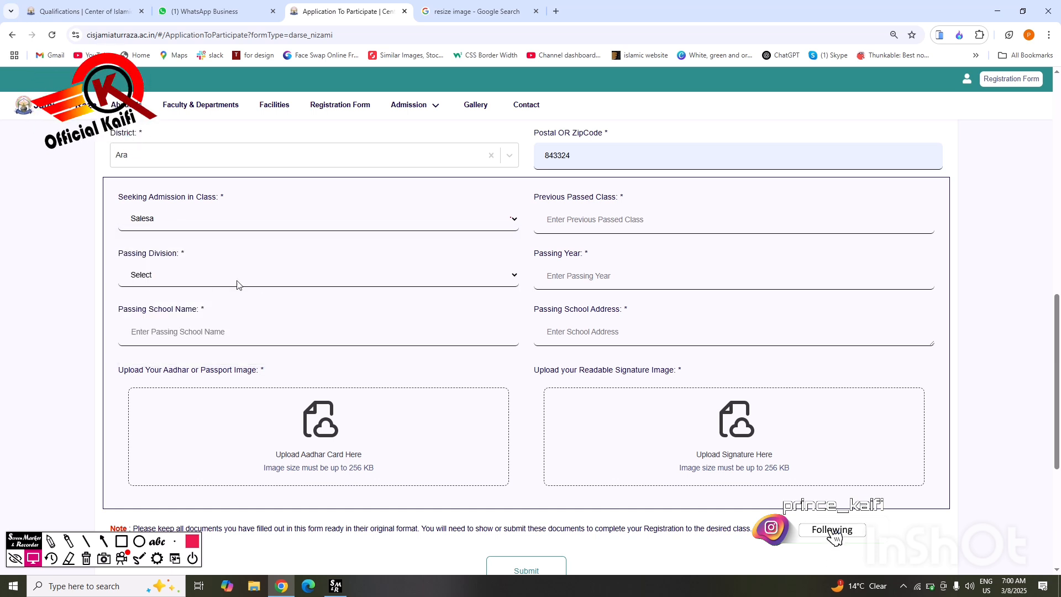
left_click(586, 219)
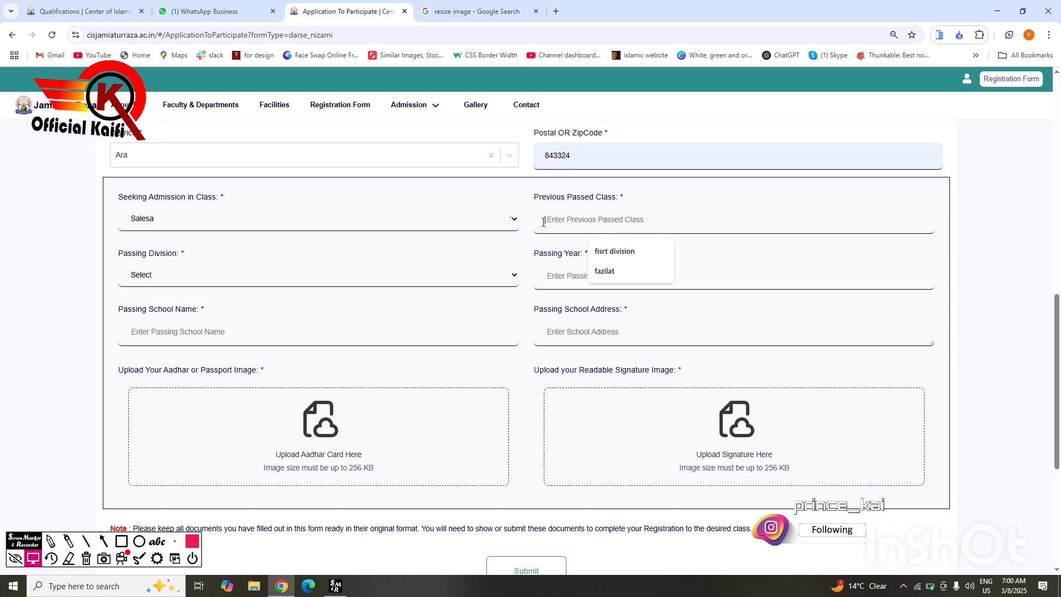
left_click(495, 180)
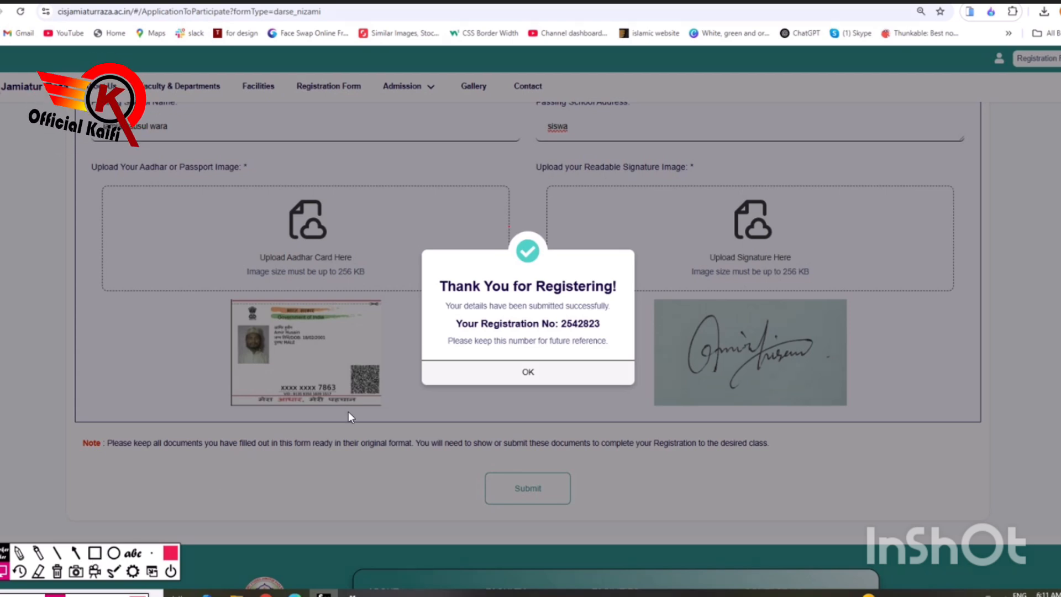
Step: Draw red rectangles around Submit and the registration confirmation message, and dismiss the low battery notice
left_click_drag(441, 439, 596, 512)
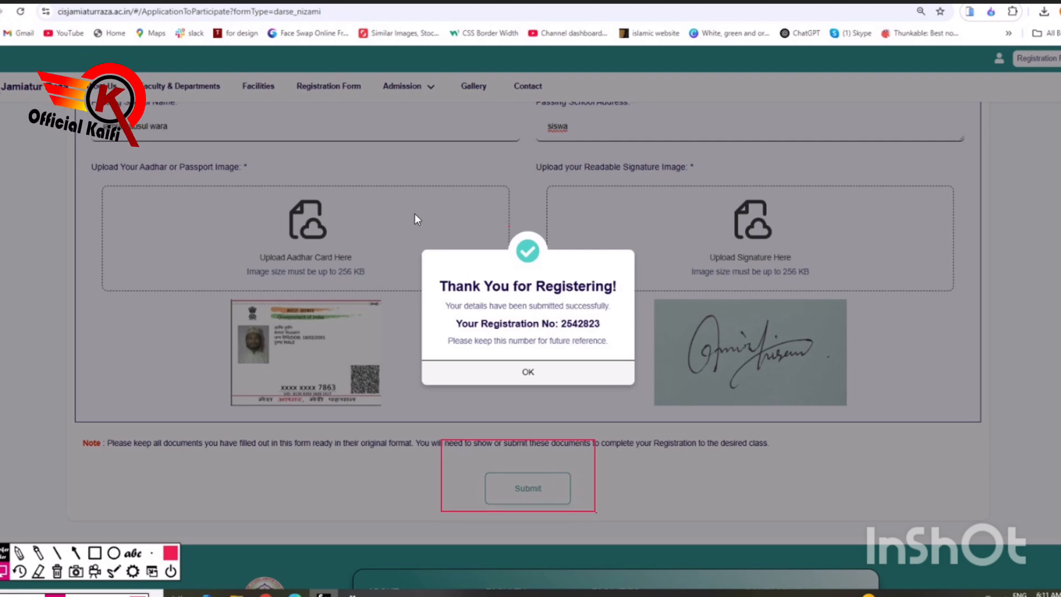
mouse_move(401, 208)
left_mouse_down()
mouse_move(460, 313)
mouse_move(644, 403)
left_mouse_up()
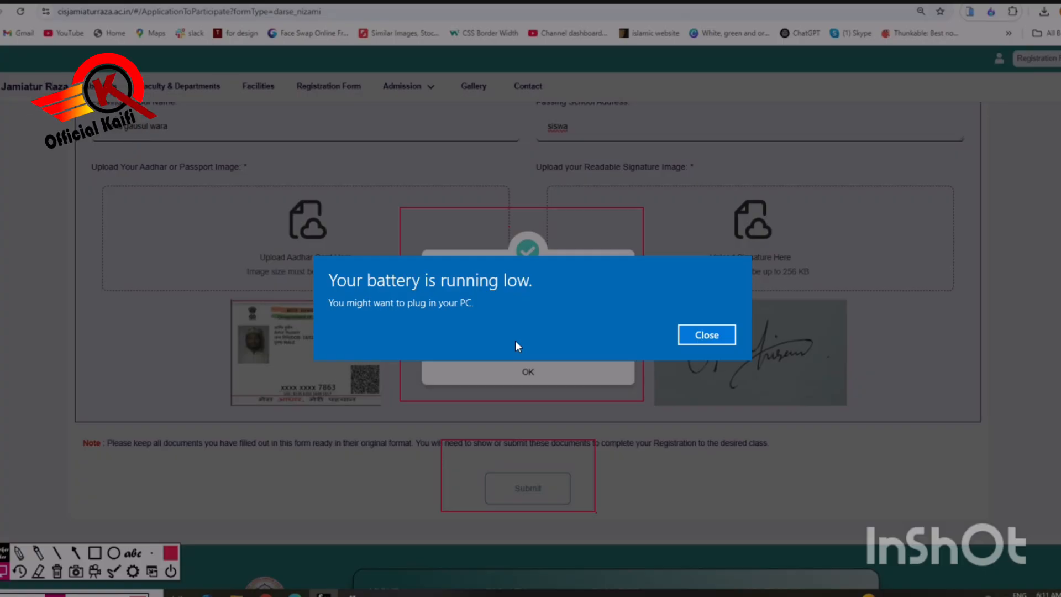
left_click(710, 330)
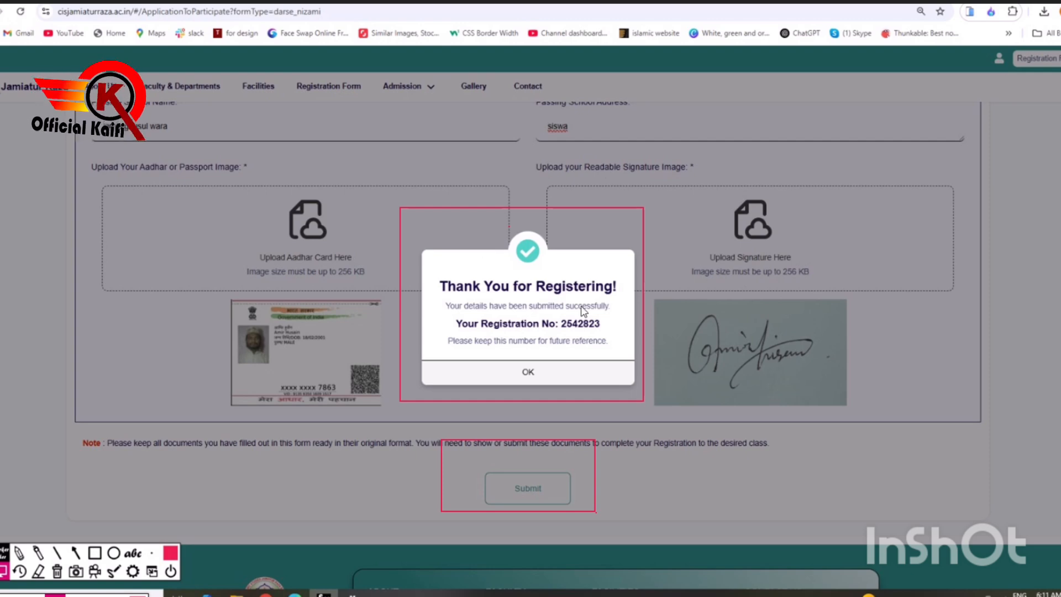